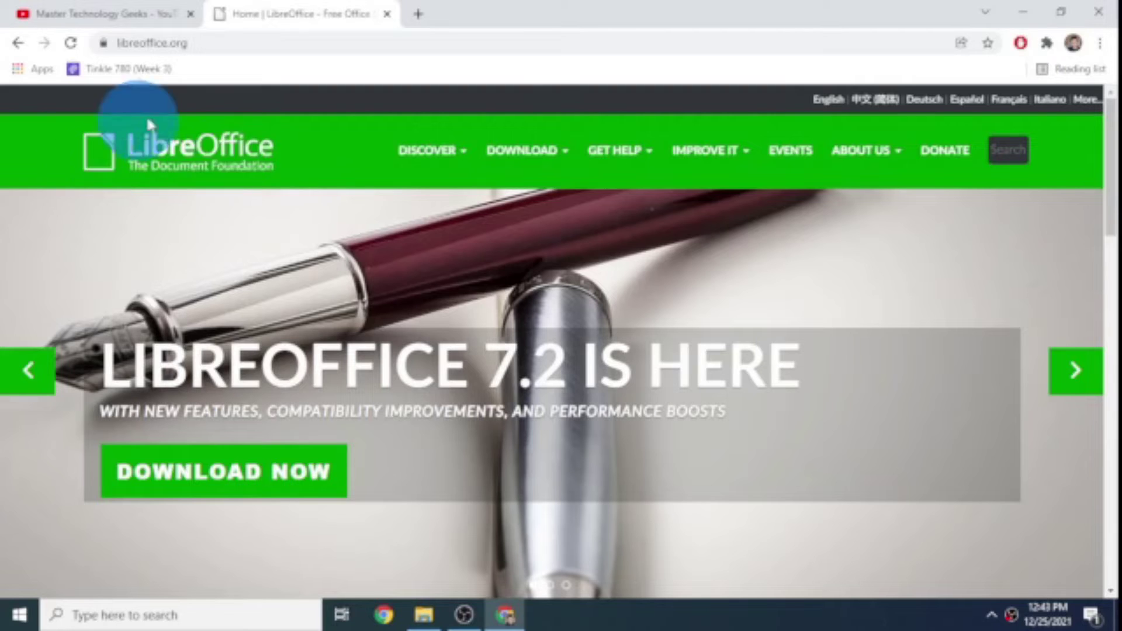
- Open the LibreOffice download page and go to the version 7.2.4 download section
drag(800, 363, 188, 365)
click(228, 483)
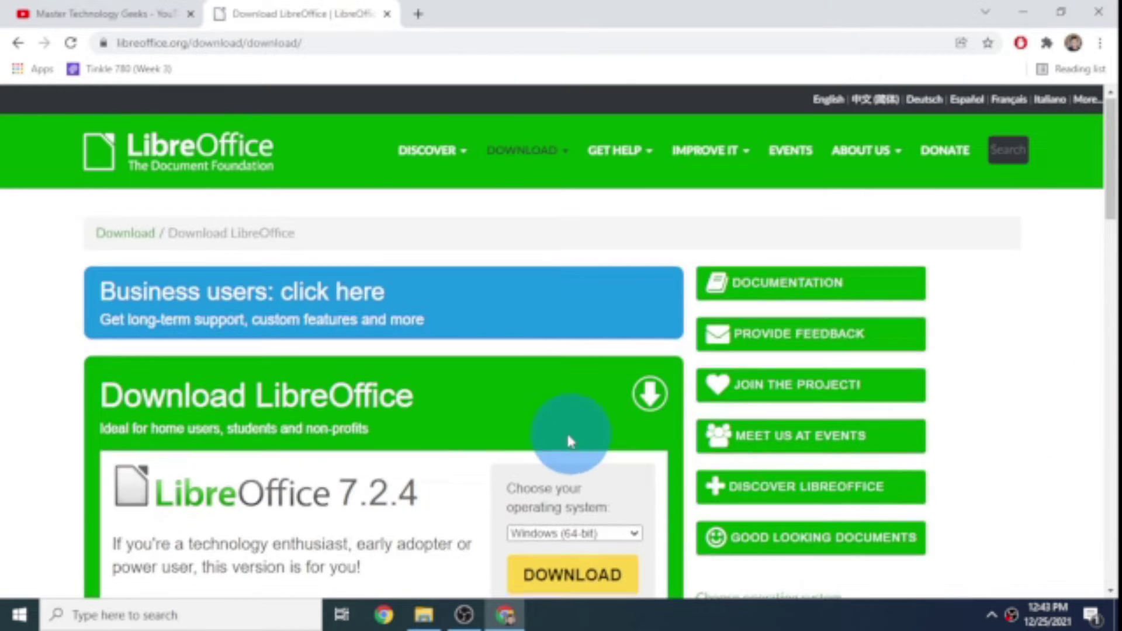
scroll(571, 431, down, 2)
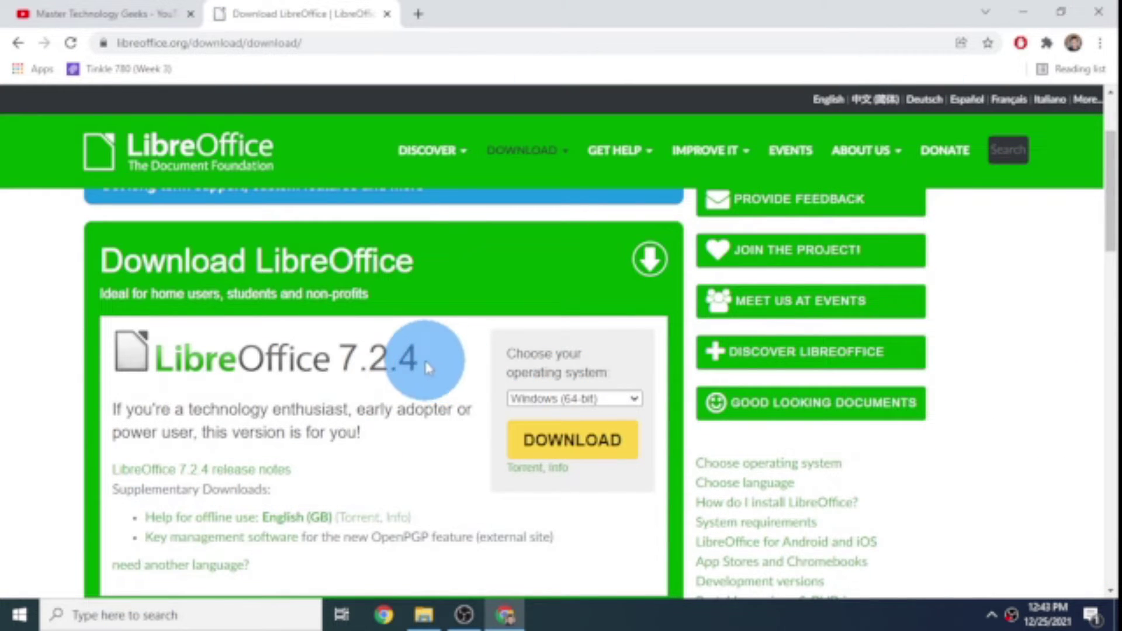
- Compare the LibreOffice 7.2.4 and 7.1.8 versions offered on the download page
drag(412, 358, 330, 358)
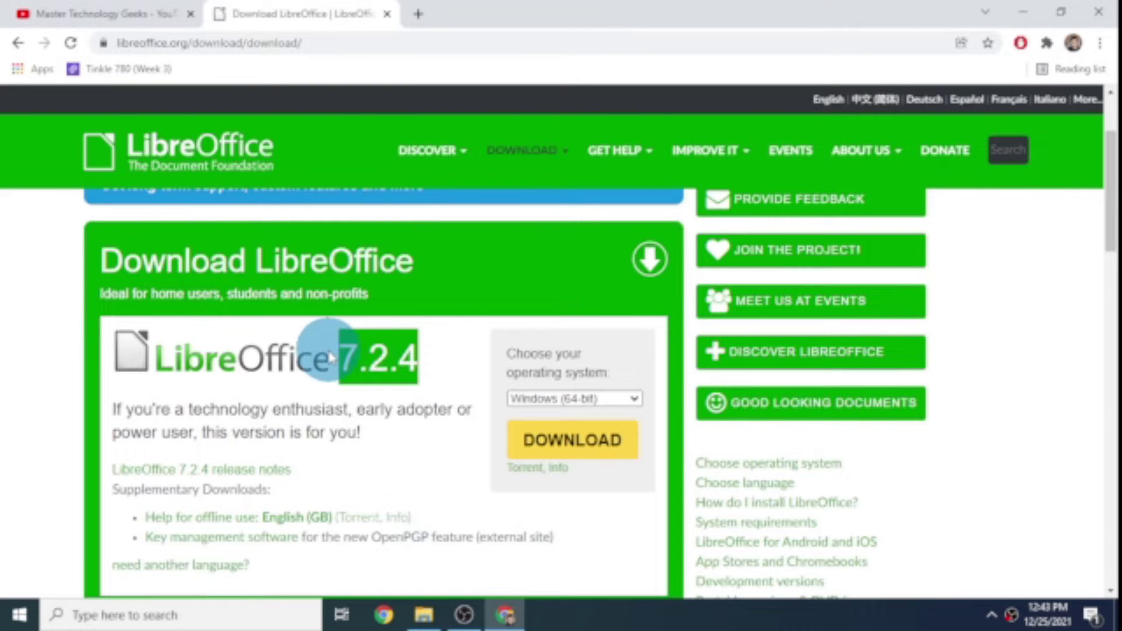
click(406, 368)
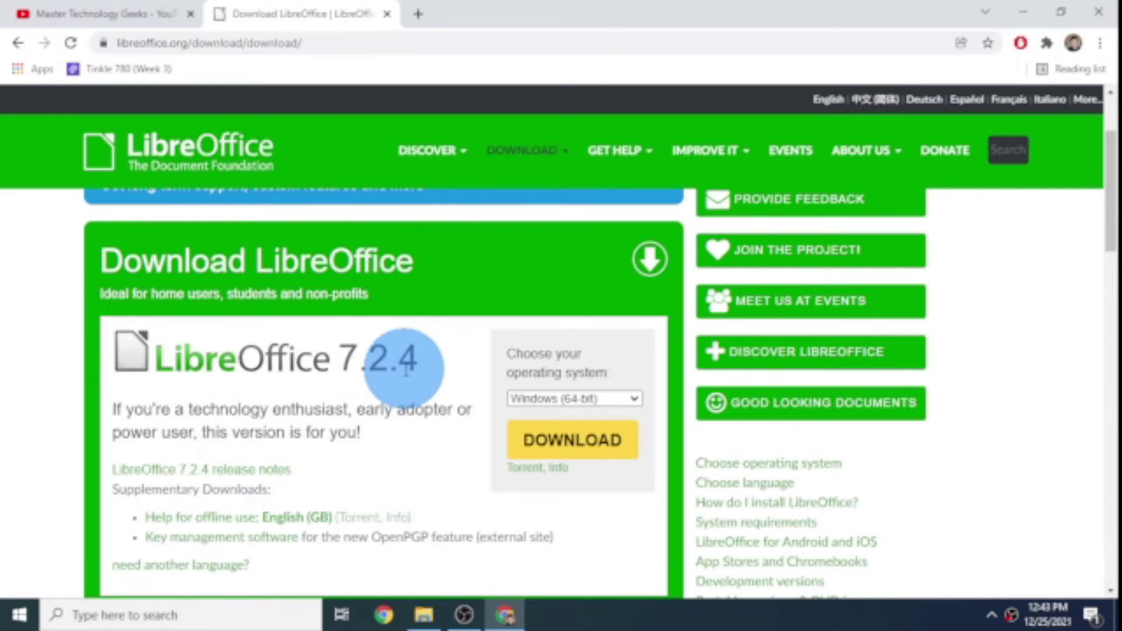
drag(403, 353, 369, 386)
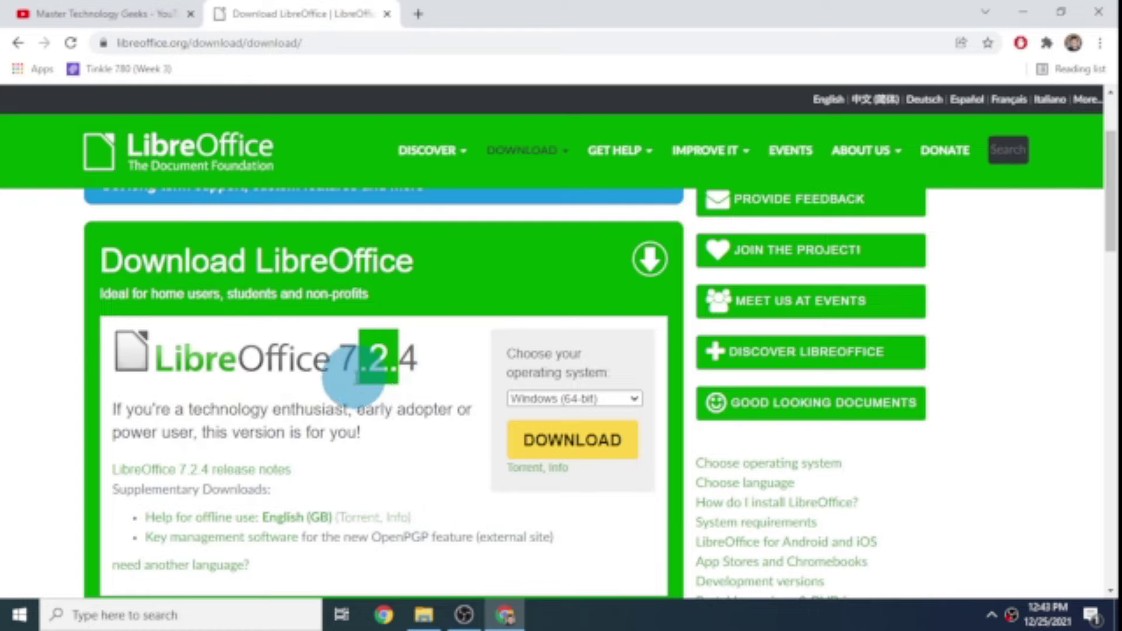
scroll(390, 350, down, 7)
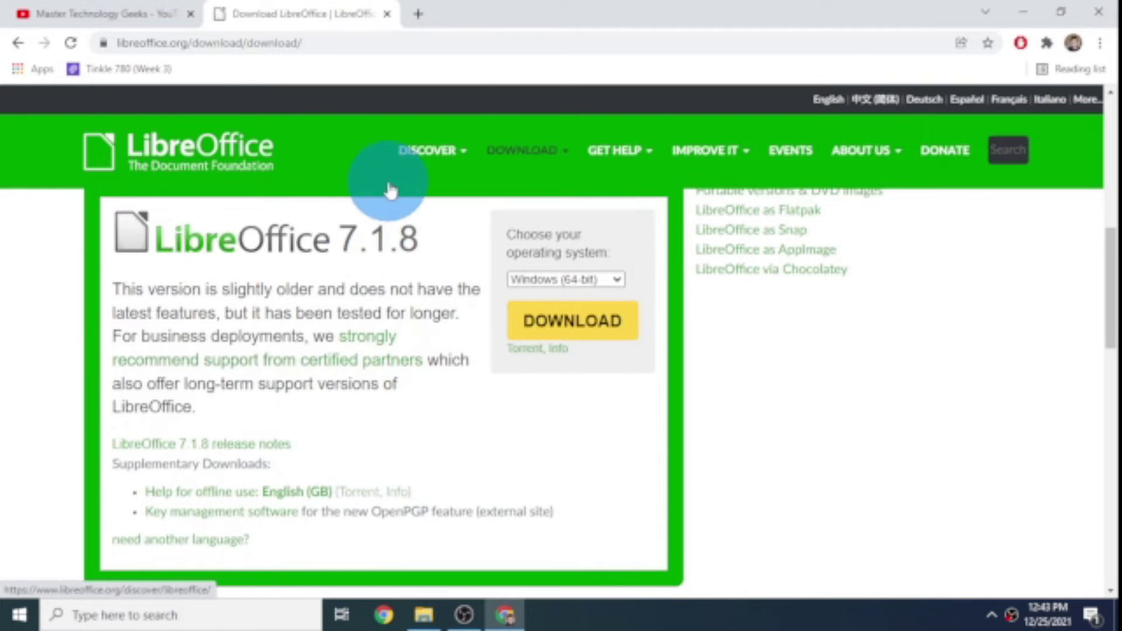
drag(418, 232, 366, 232)
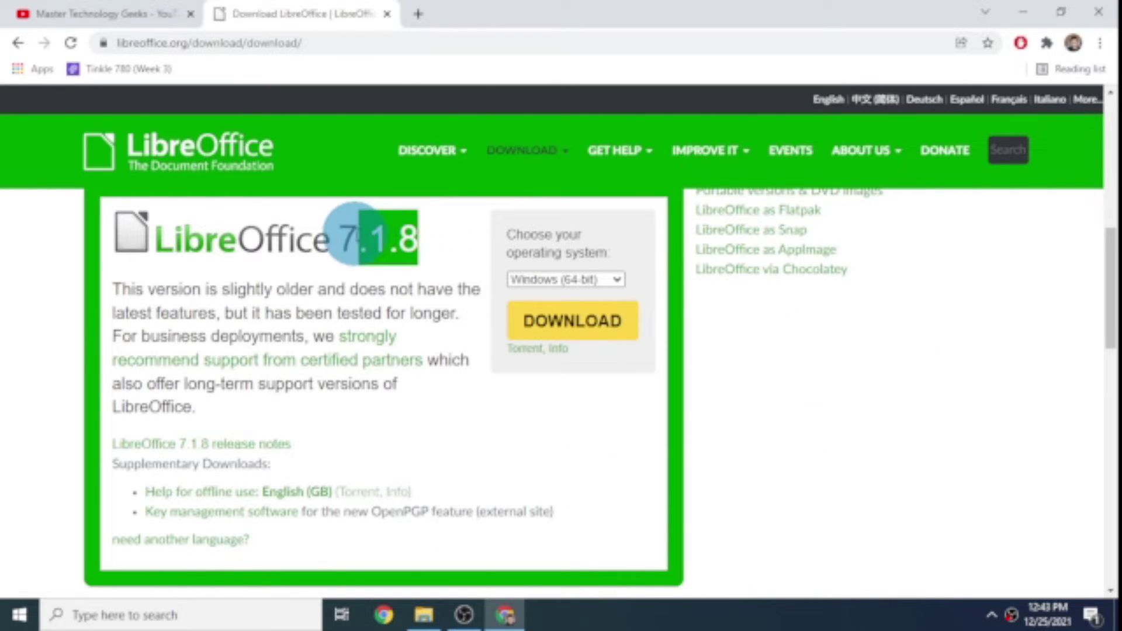
scroll(409, 293, up, 10)
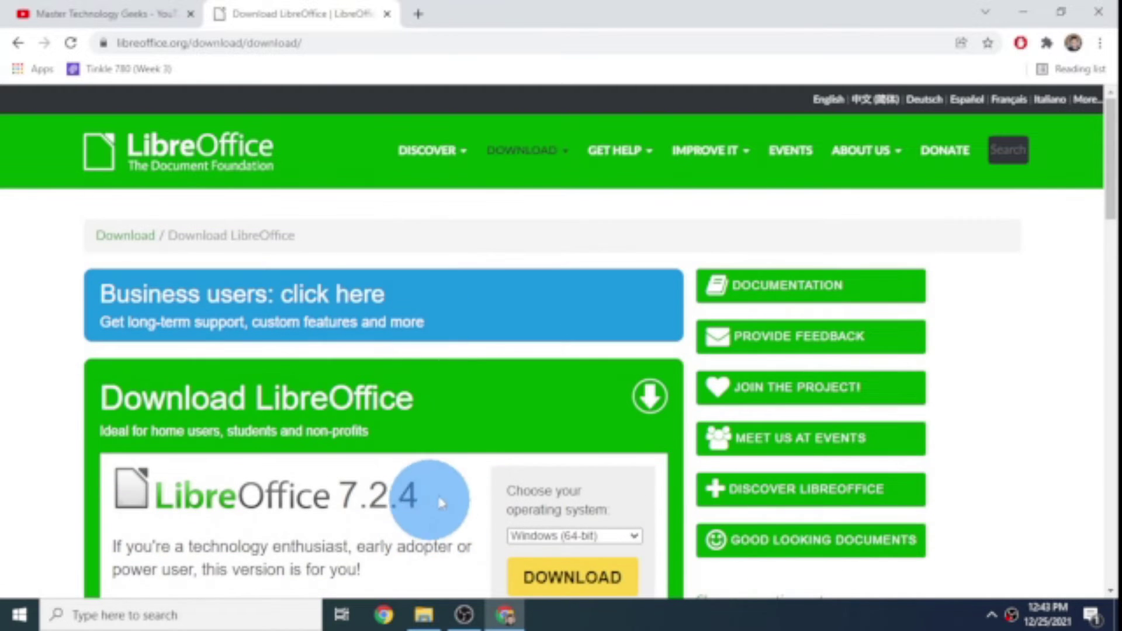
- Try Linux (64-bit) (rpm) as the operating system for LibreOffice 7.2.4, and switch back to Windows (64-bit)
scroll(435, 497, down, 2)
click(543, 398)
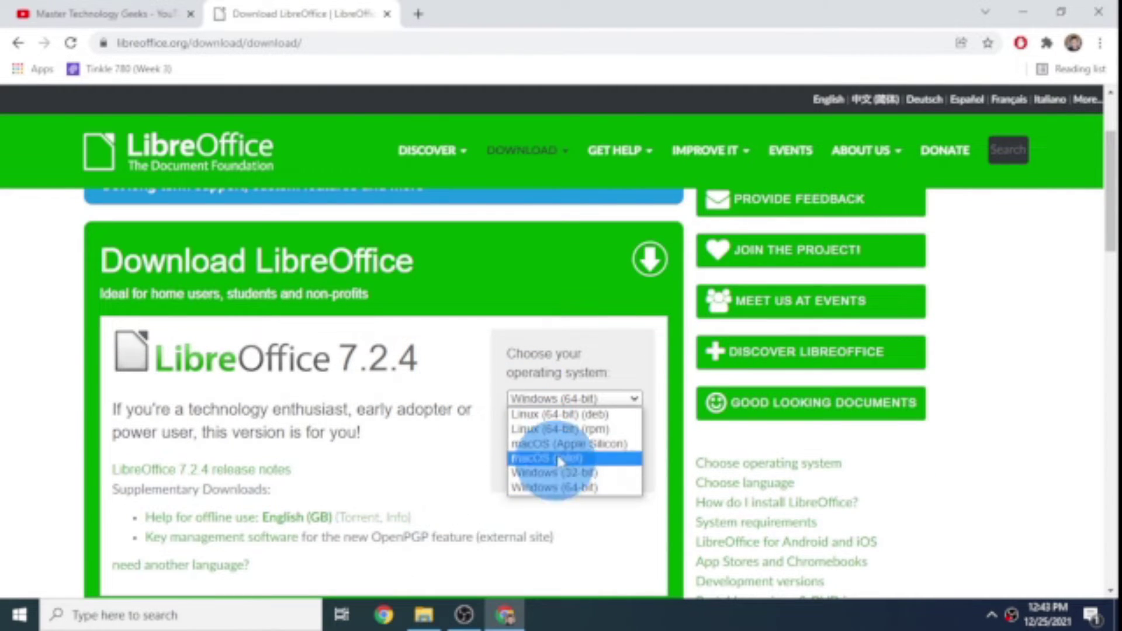
click(560, 428)
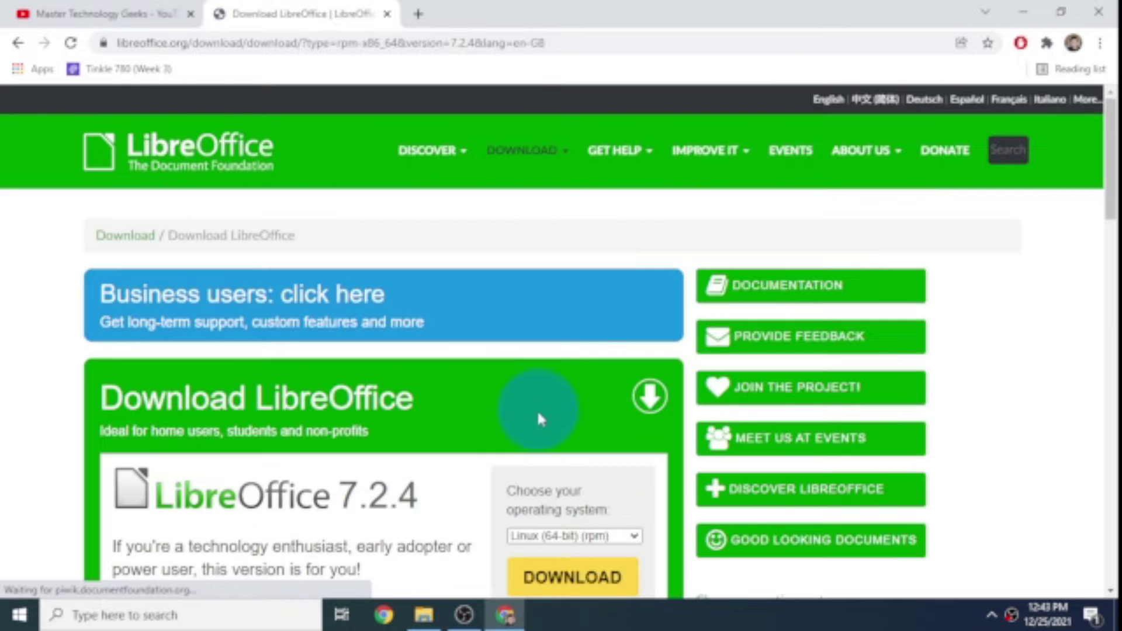
scroll(526, 420, down, 2)
click(532, 395)
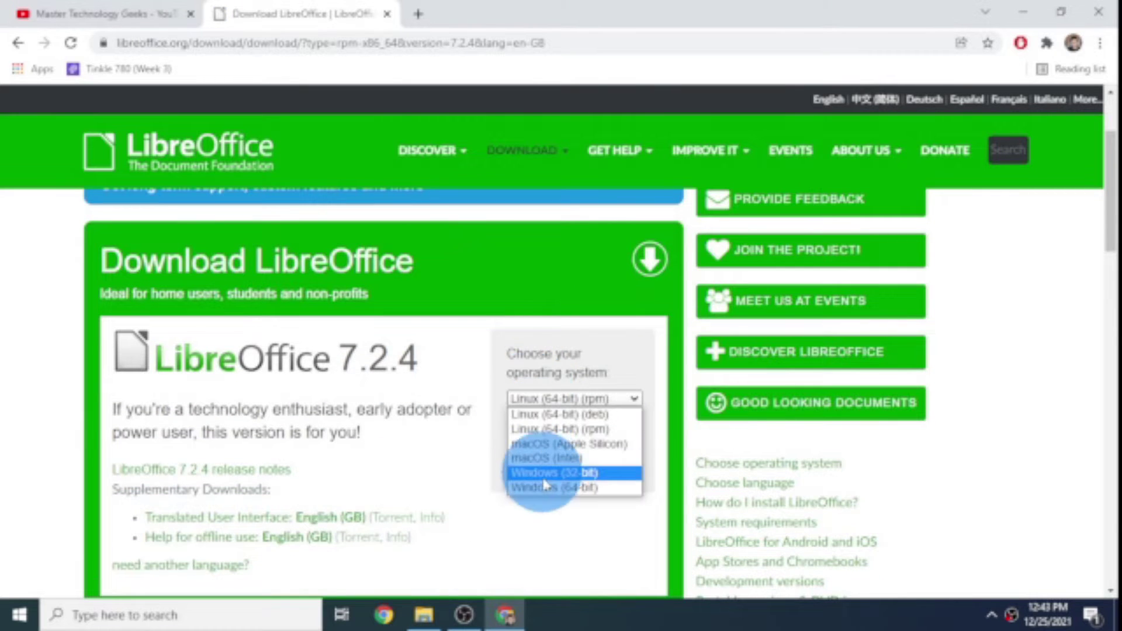
click(546, 488)
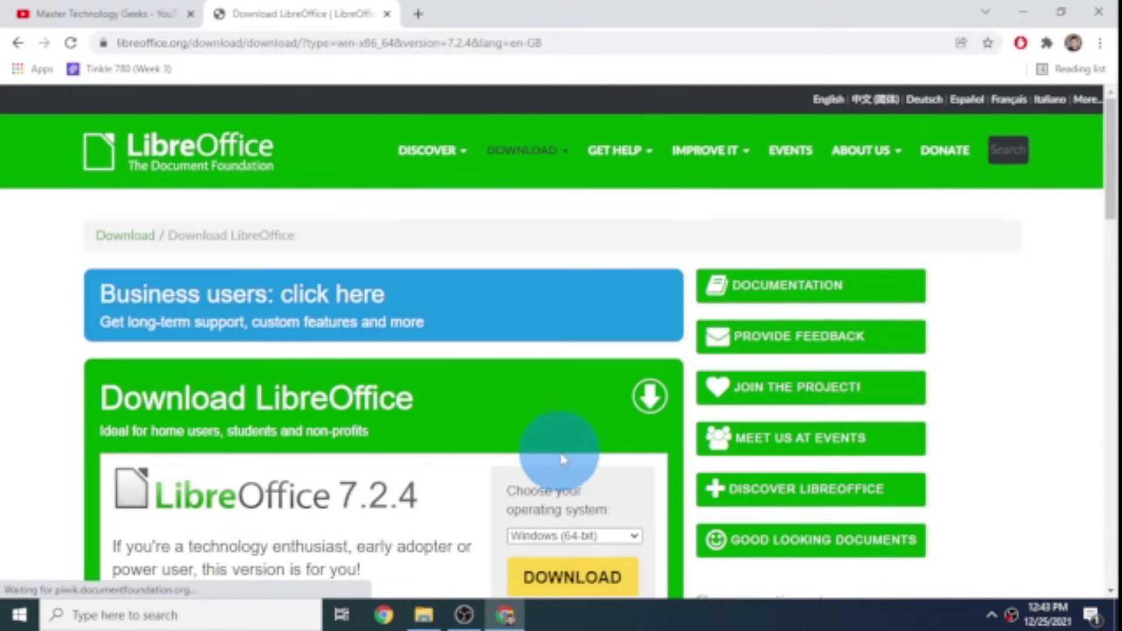
scroll(508, 459, down, 5)
scroll(551, 383, up, 3)
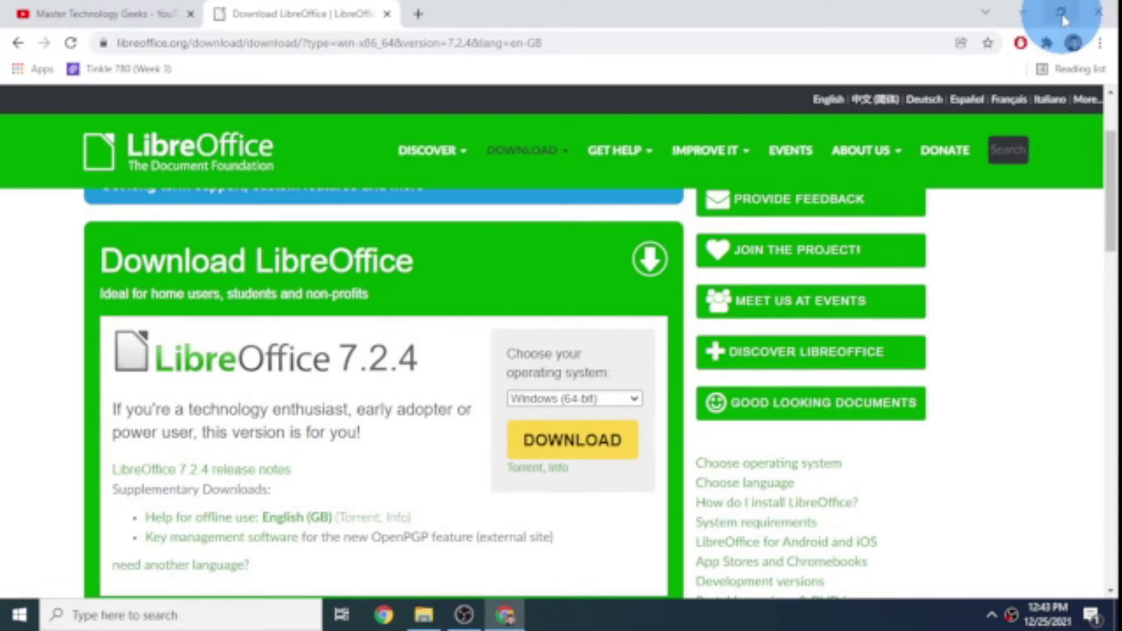
- Minimize the browser and search Windows for "LibreO" to check the installed LibreOffice apps
click(1033, 8)
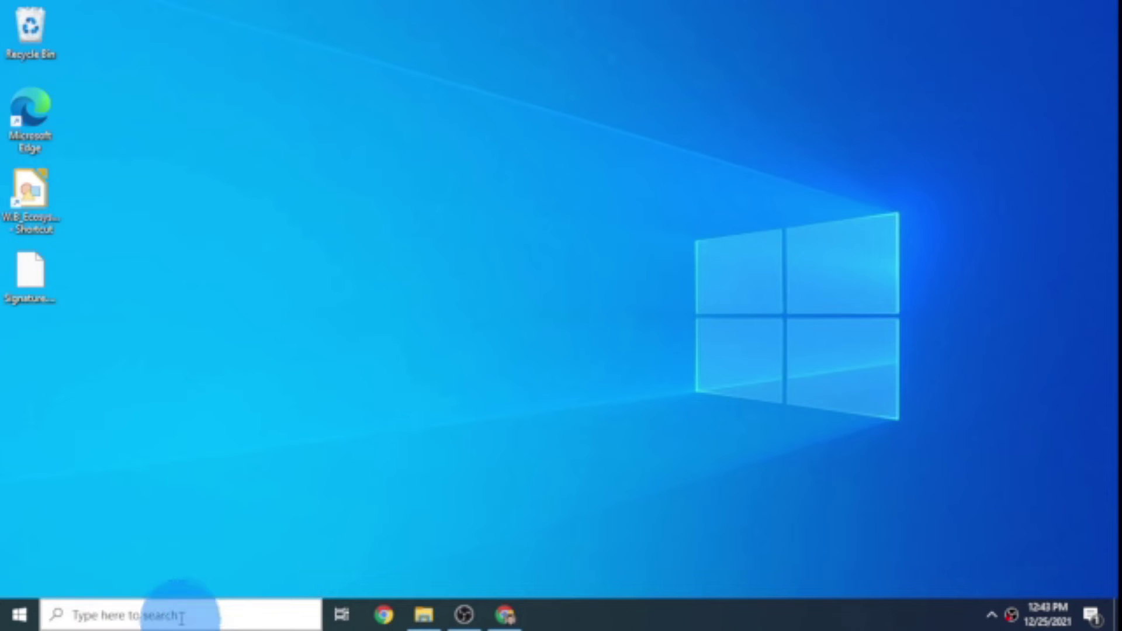
click(222, 616)
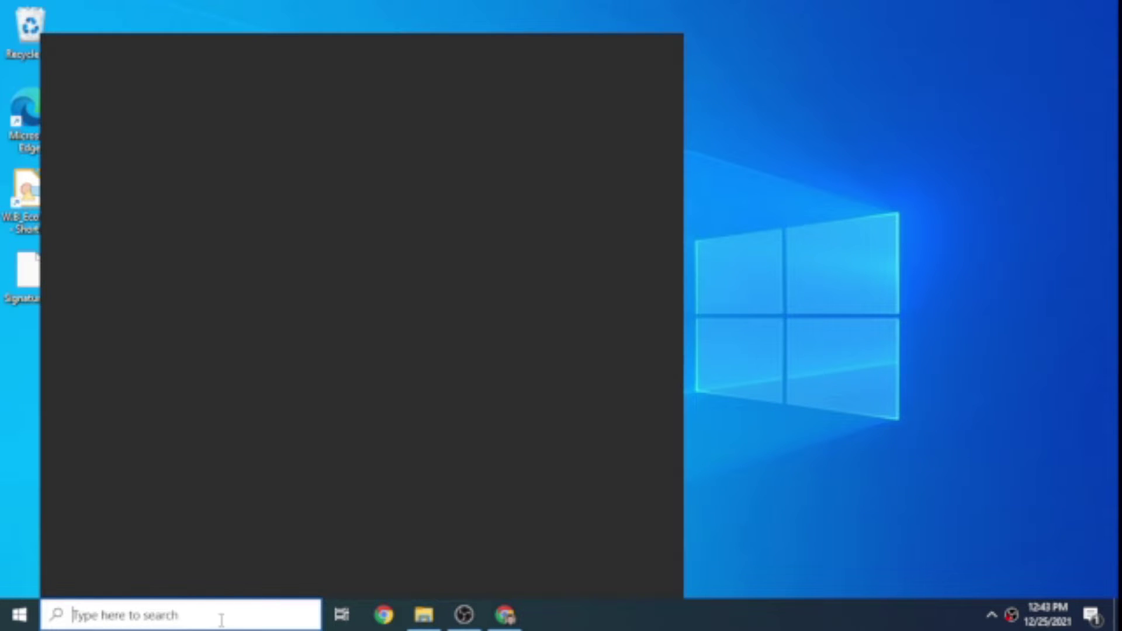
text(libreO)
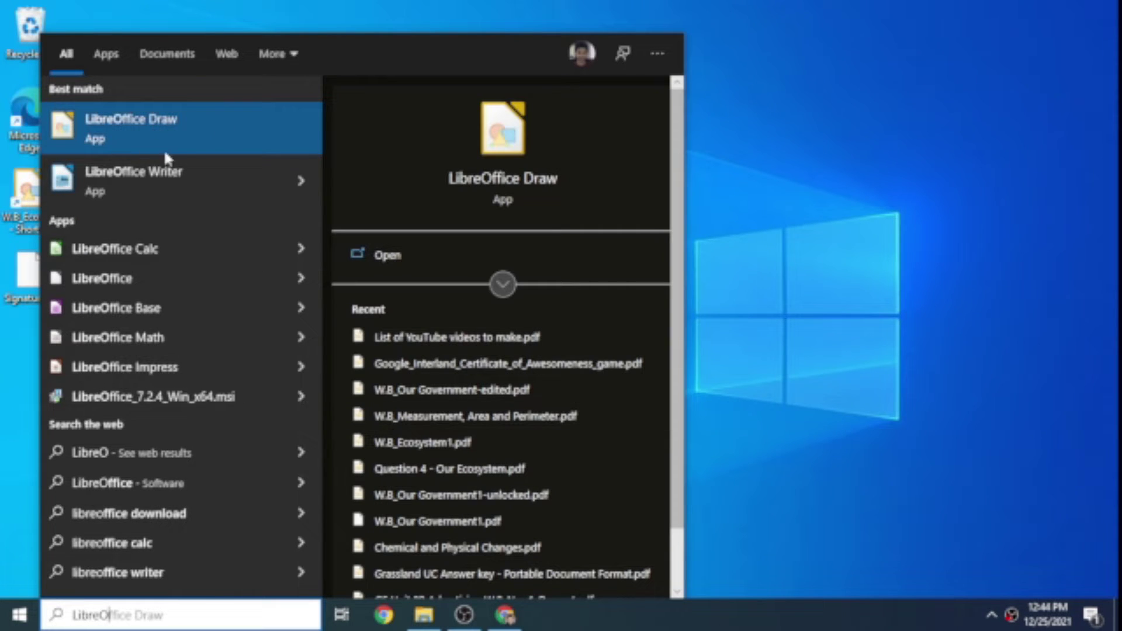
click(859, 213)
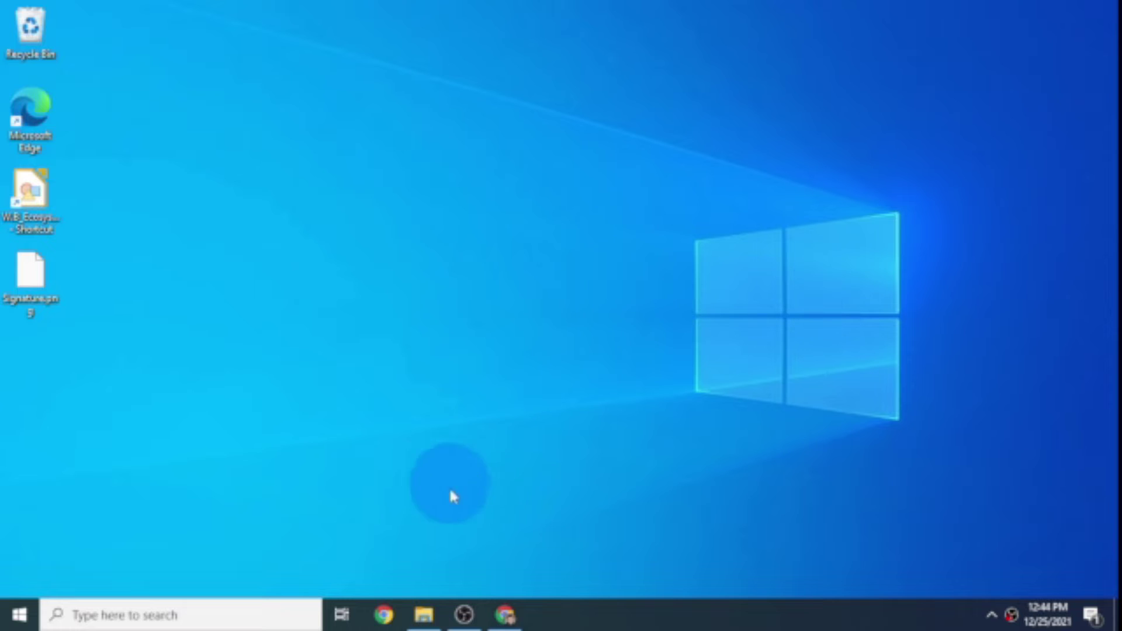
- Open the Google Interland Certificate of Awesomeness PDF from the Downloads folder in LibreOffice Draw
click(423, 614)
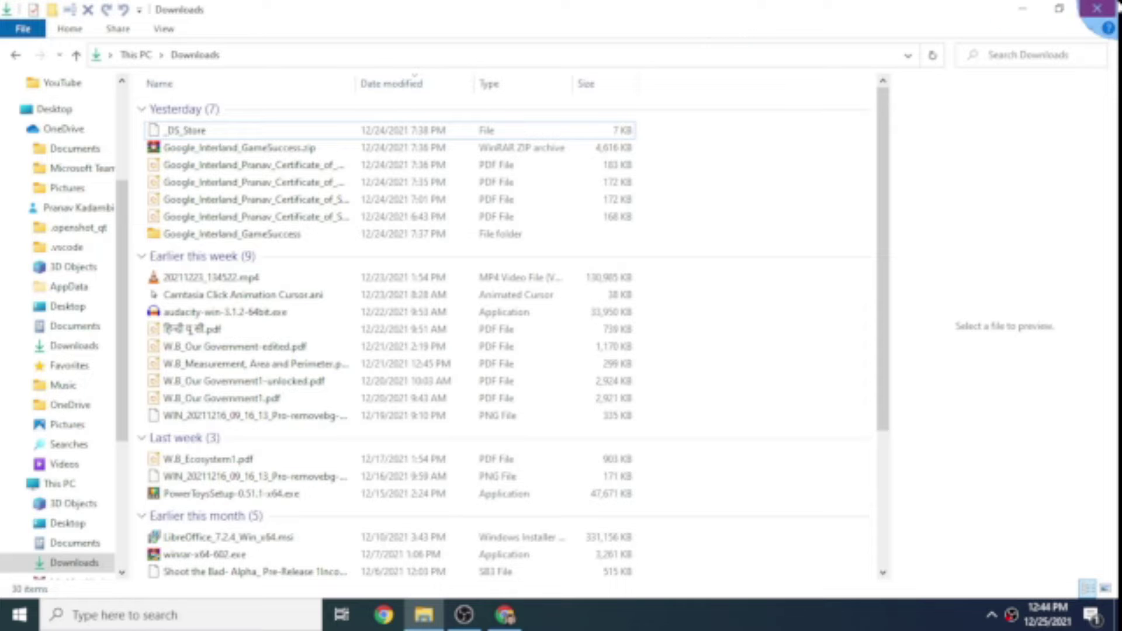
click(292, 174)
drag(291, 171, 633, 216)
key(alt+p)
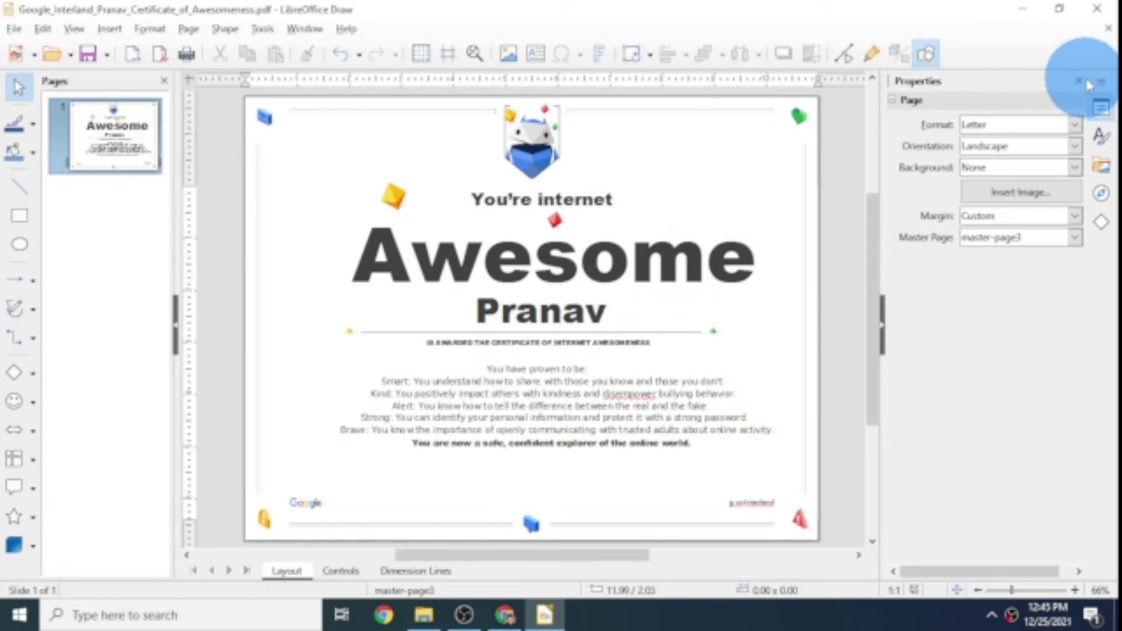
- Return to the Downloads folder and bring up the full app chooser for the Certificate of Awesomeness PDF
click(423, 615)
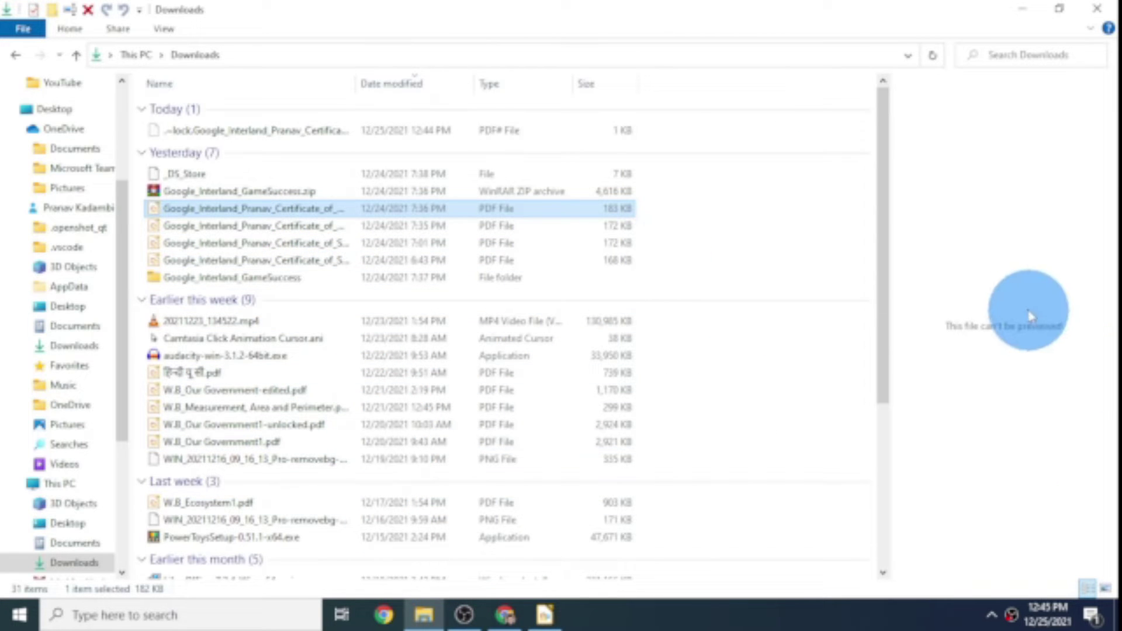
right_click(215, 208)
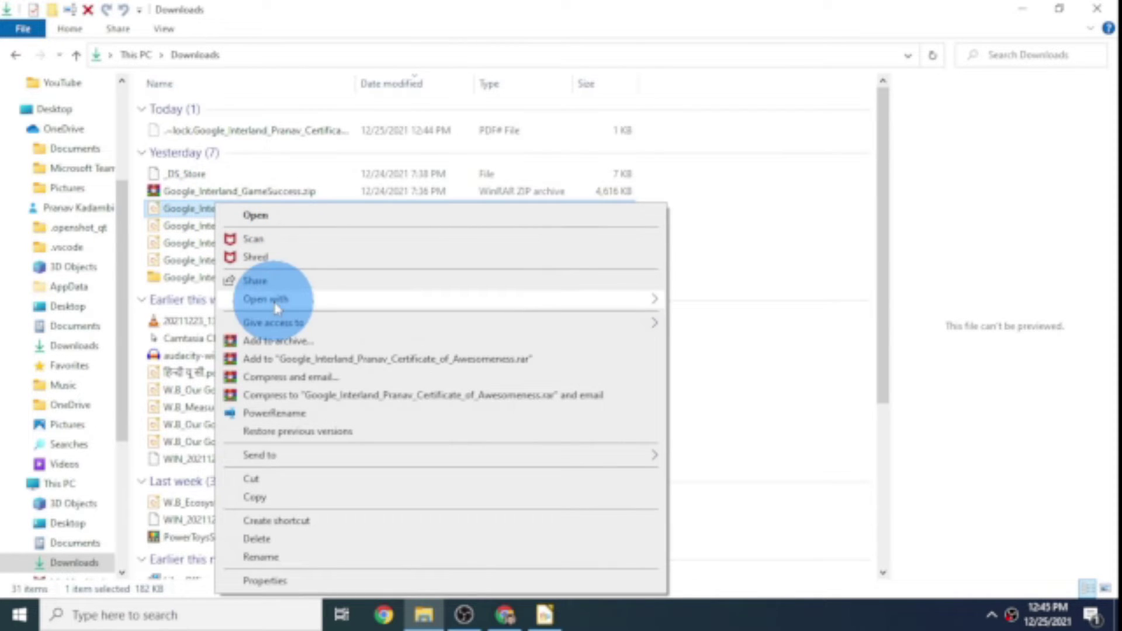
mouse_move(277, 301)
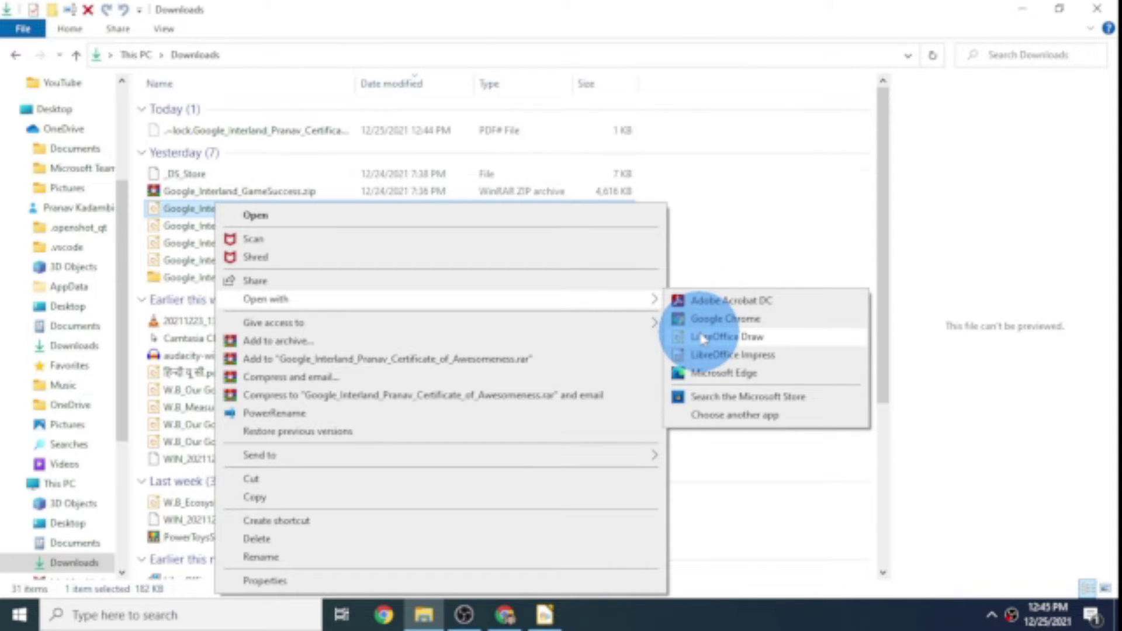
click(741, 399)
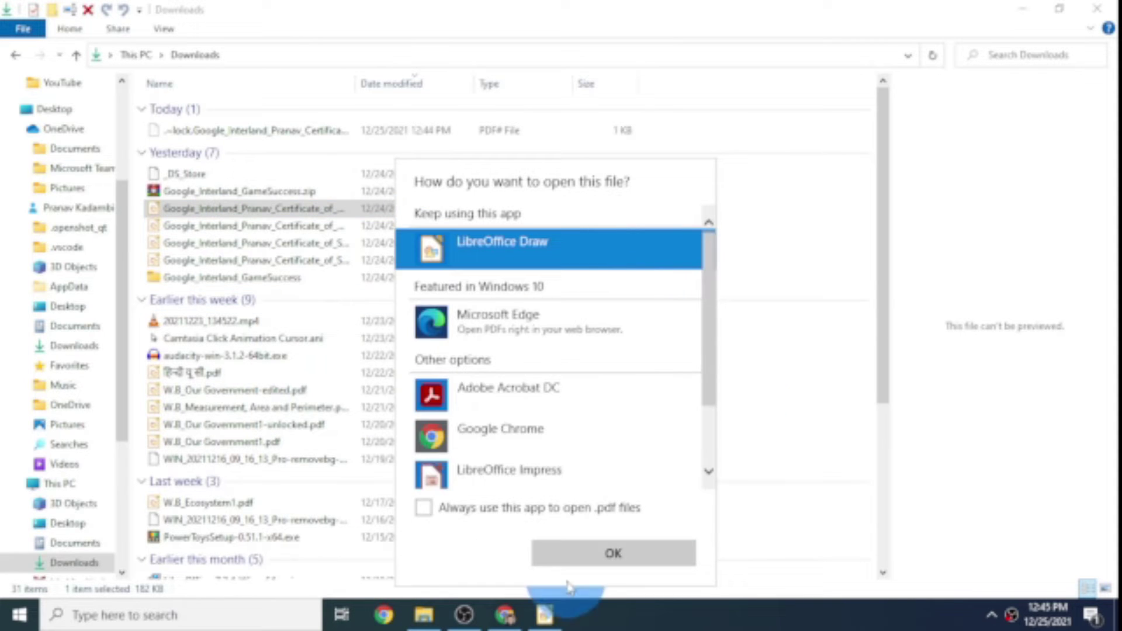
- Expand the list of apps for opening the PDF and start looking for another app on this PC
scroll(467, 468, down, 2)
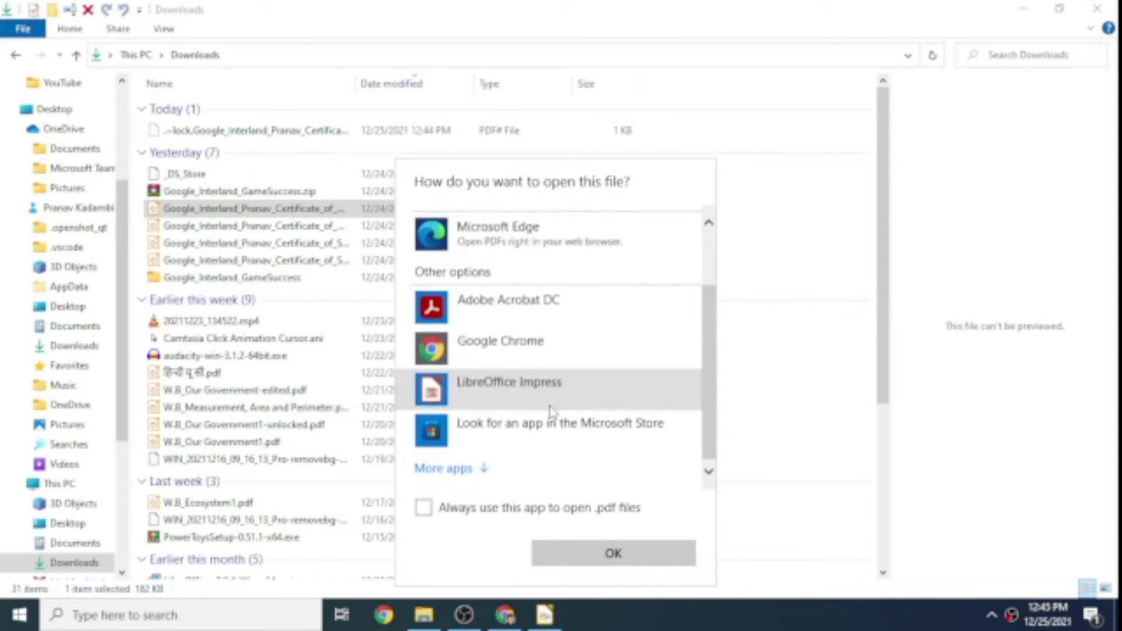
click(466, 472)
scroll(473, 473, down, 6)
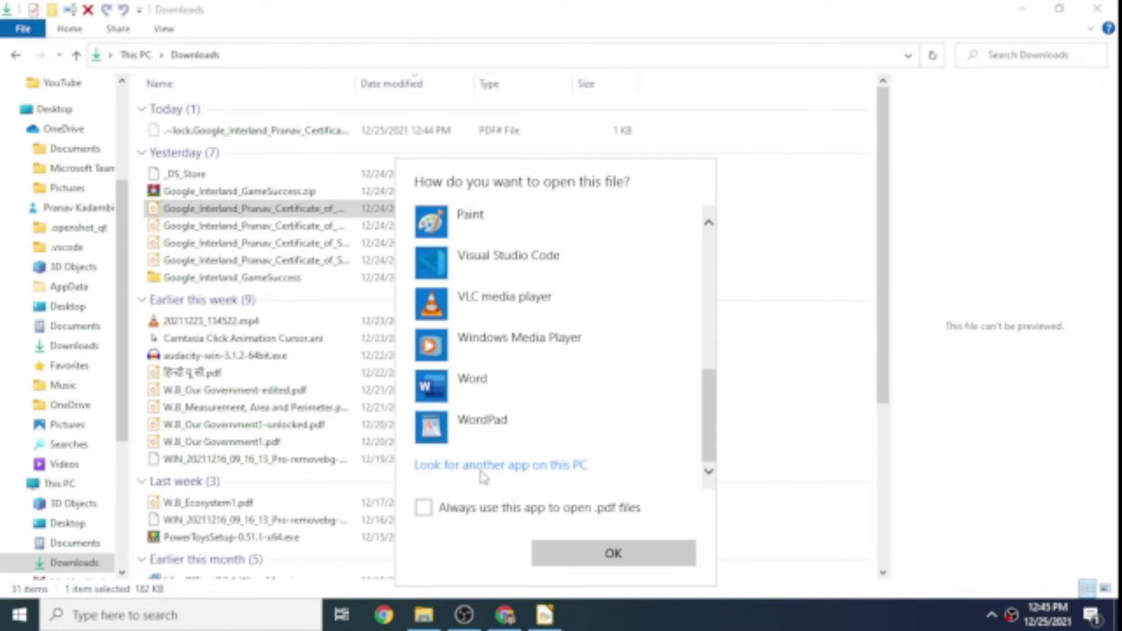
click(469, 465)
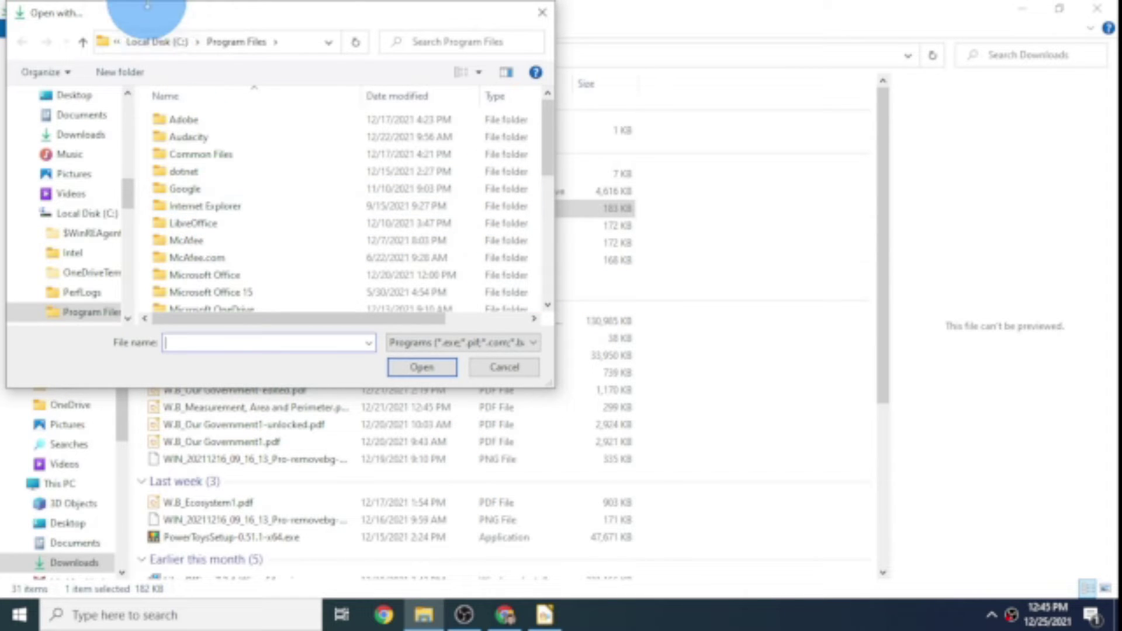
- Browse to the program folder of LibreOffice inside Program Files on Local Disk (C:)
click(157, 41)
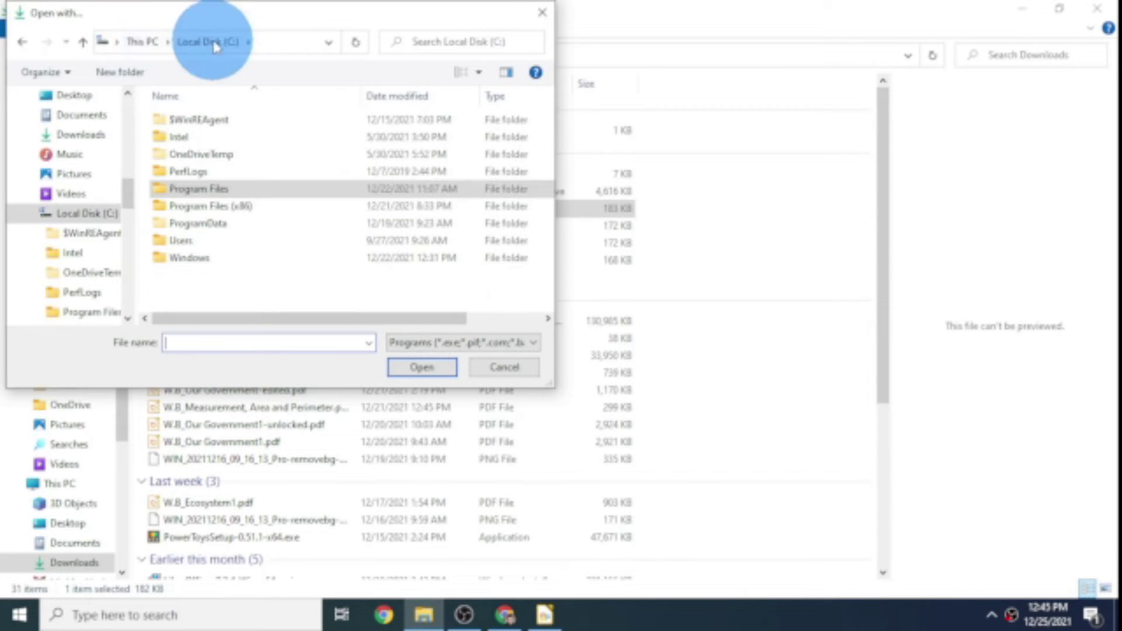
click(216, 189)
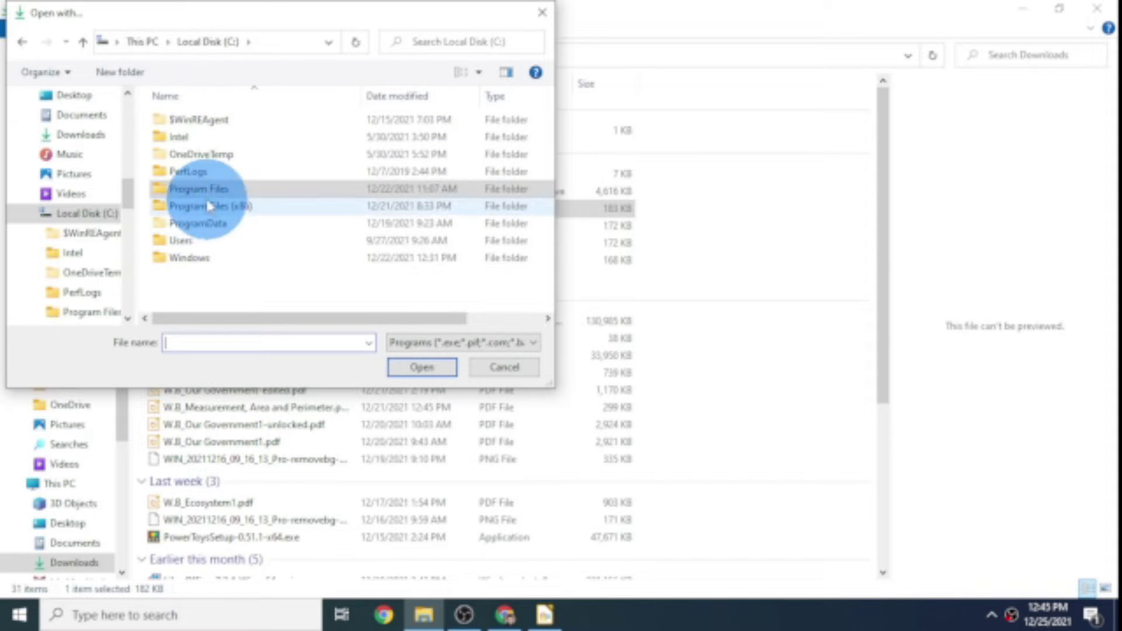
double_click(238, 193)
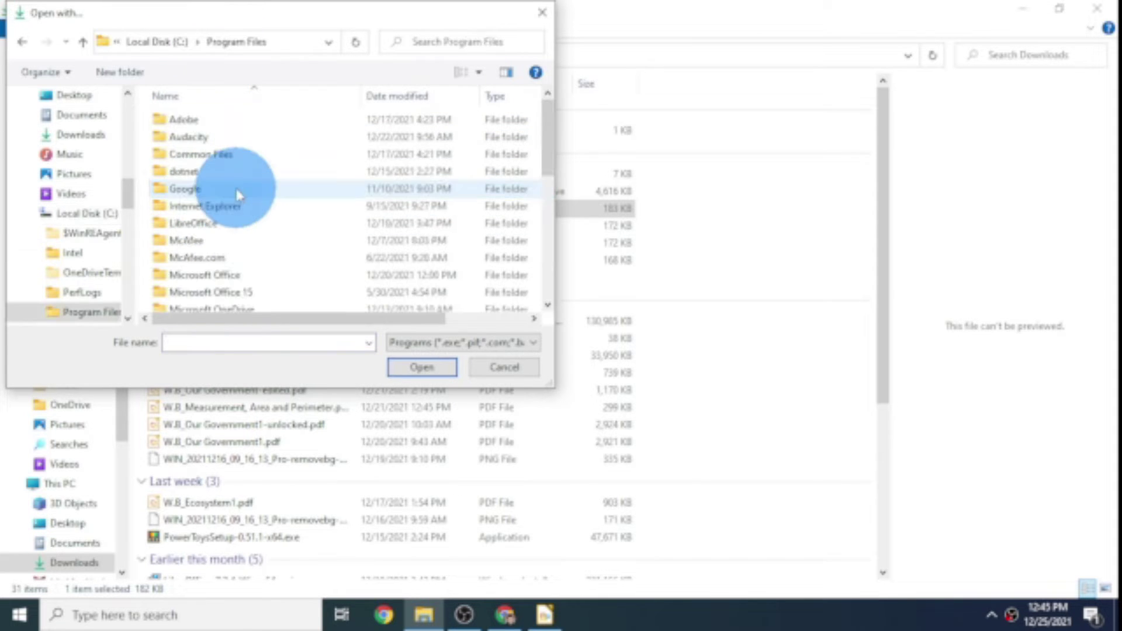
click(214, 225)
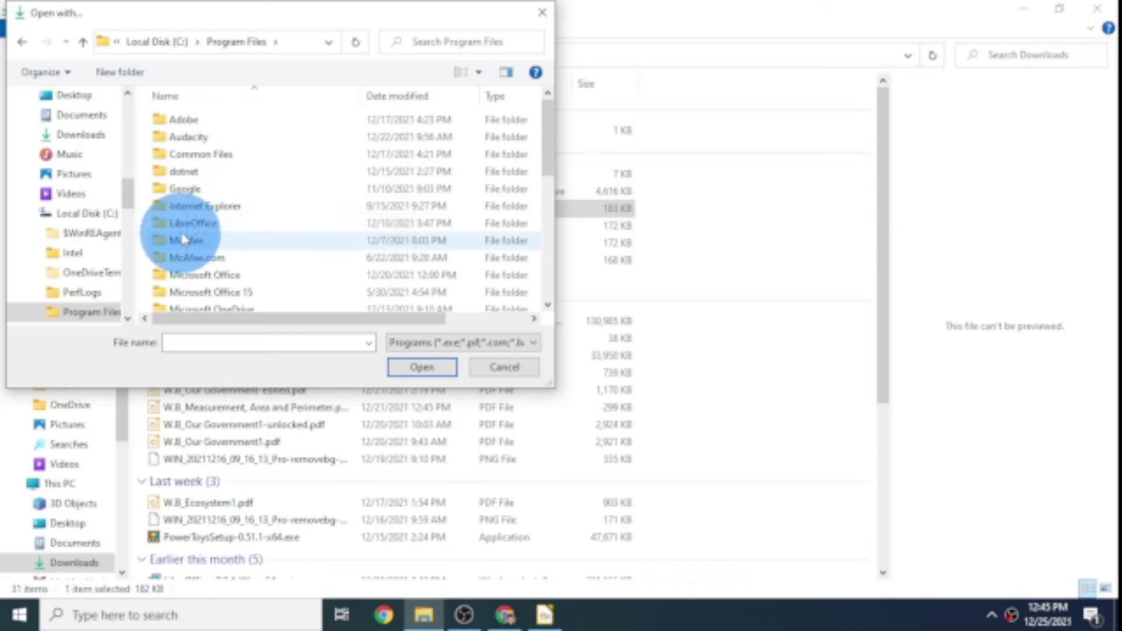
double_click(214, 225)
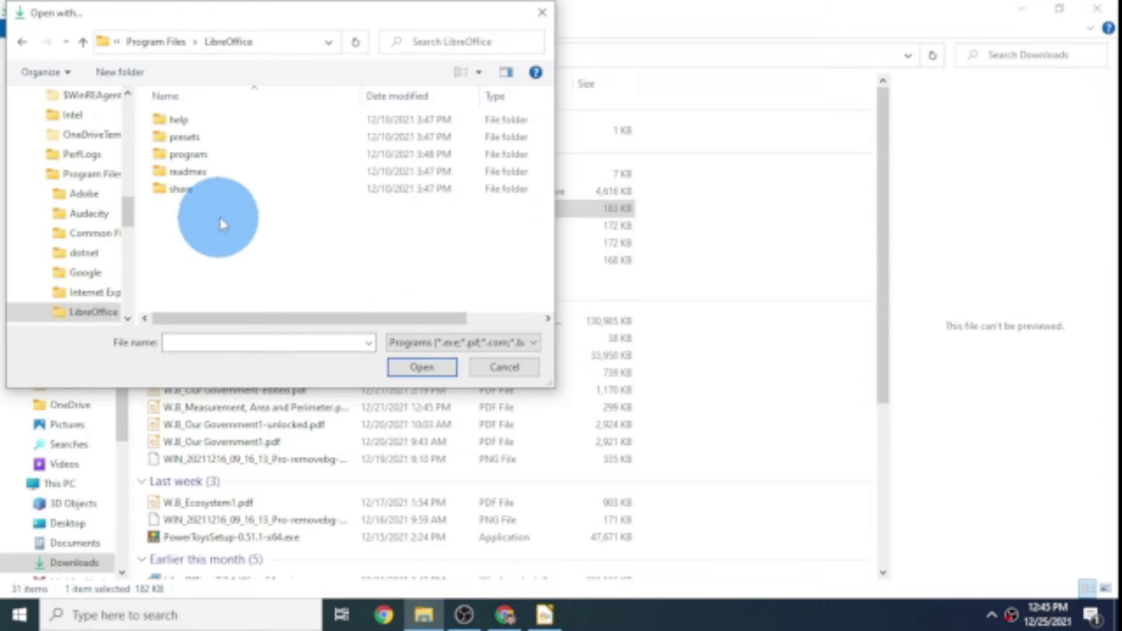
click(221, 160)
double_click(221, 161)
- Find sdraw.exe in LibreOffice's program folder and specify it as the program for opening the certificate PDF
scroll(216, 234, down, 8)
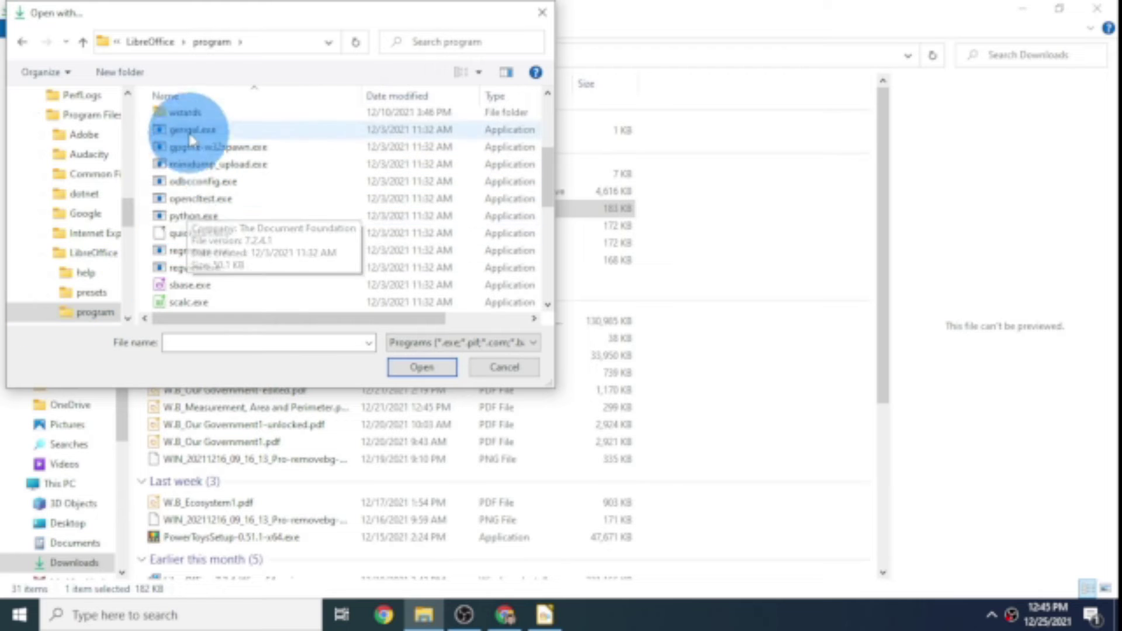
scroll(243, 213, down, 4)
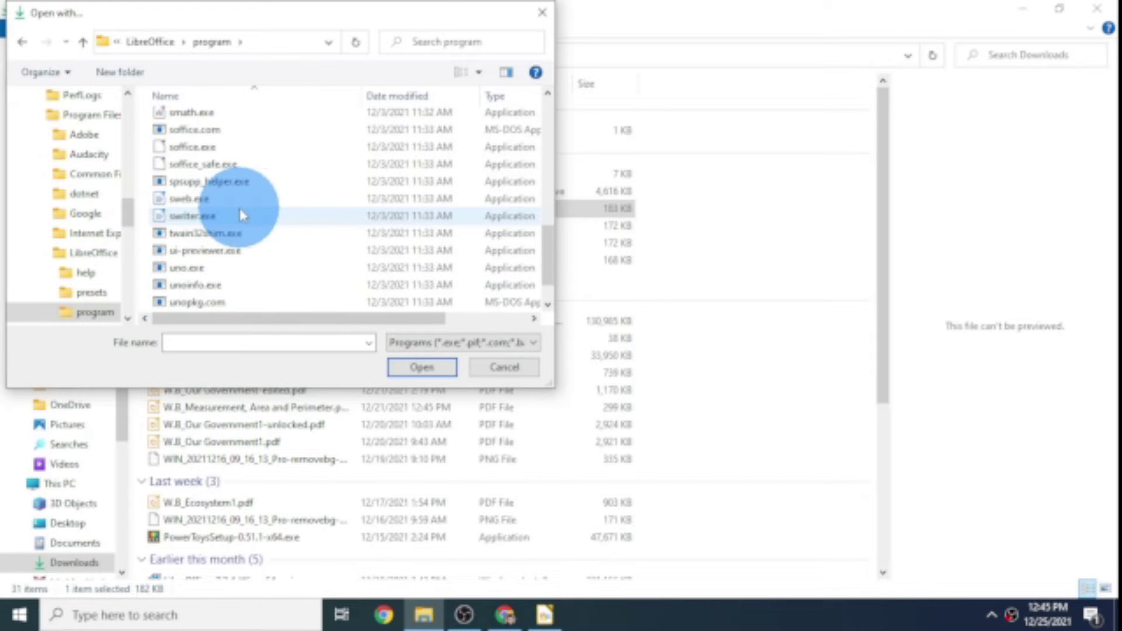
scroll(237, 187, up, 2)
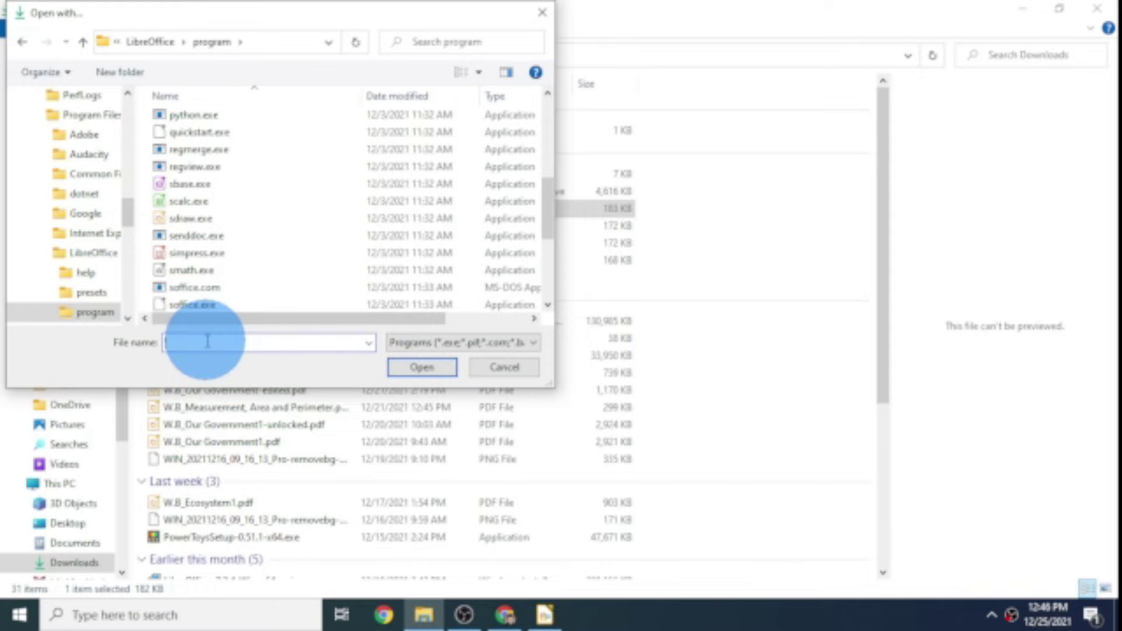
text(s)
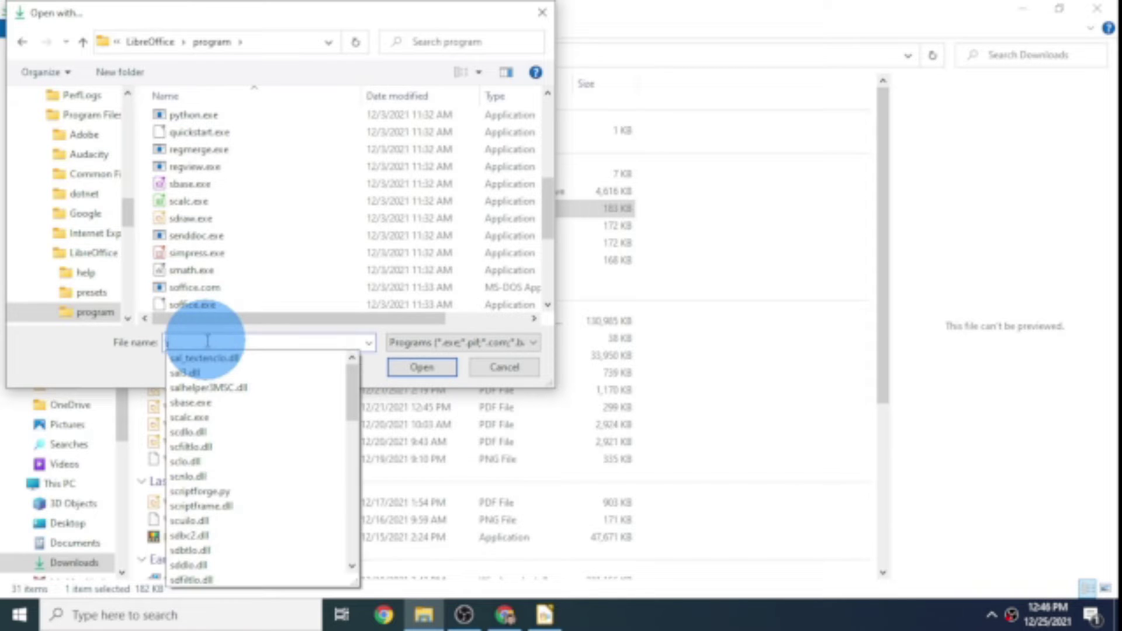
text(dra)
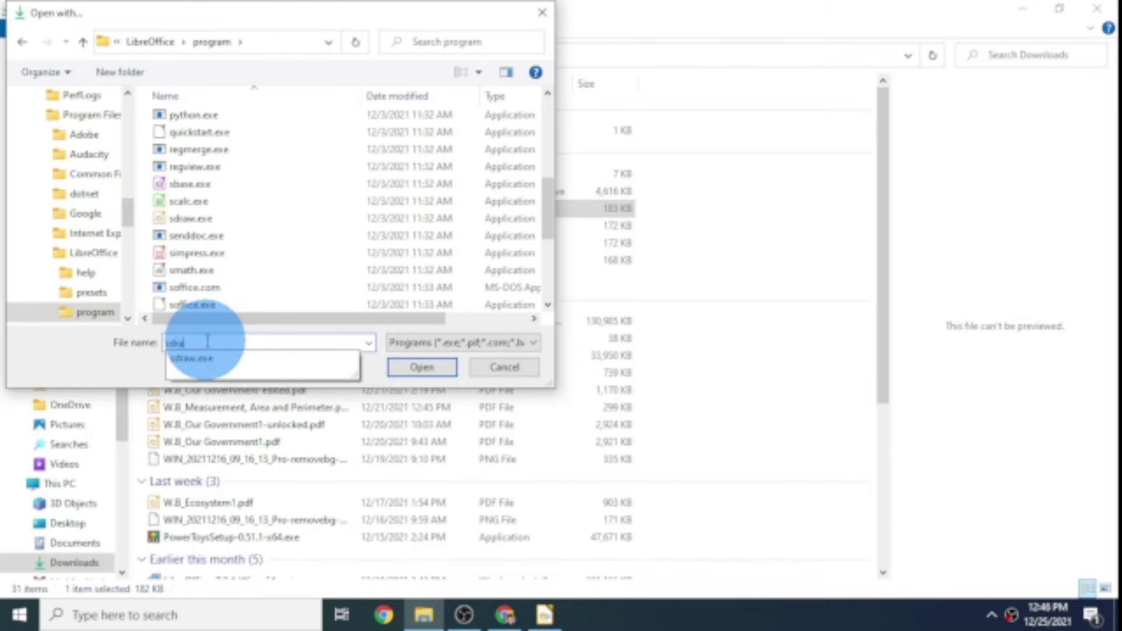
text(w.exe)
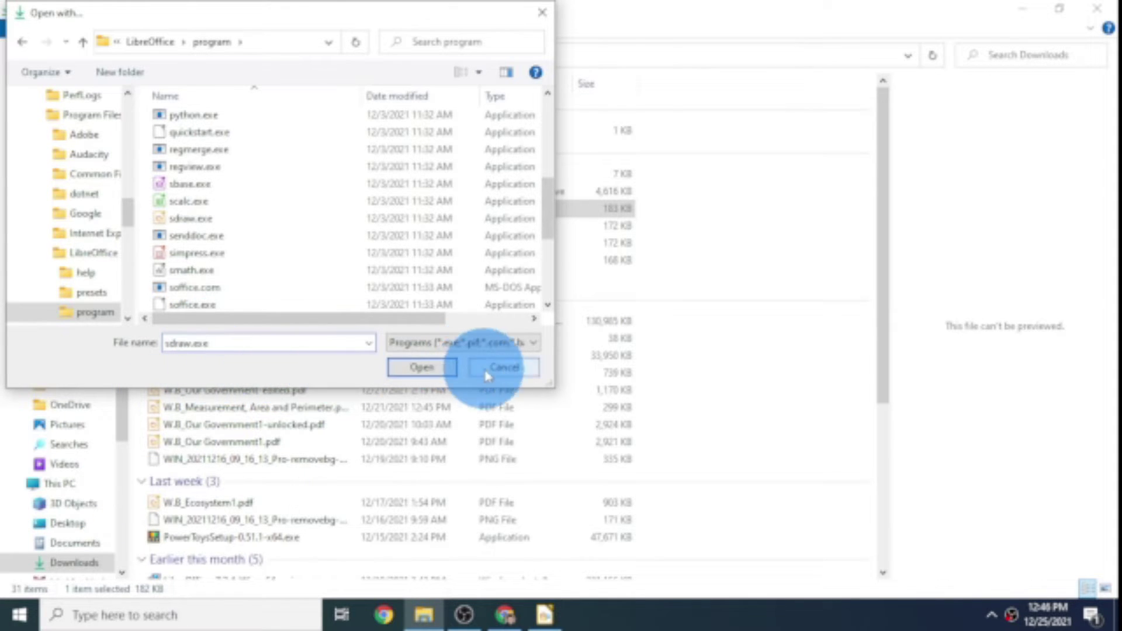
click(455, 374)
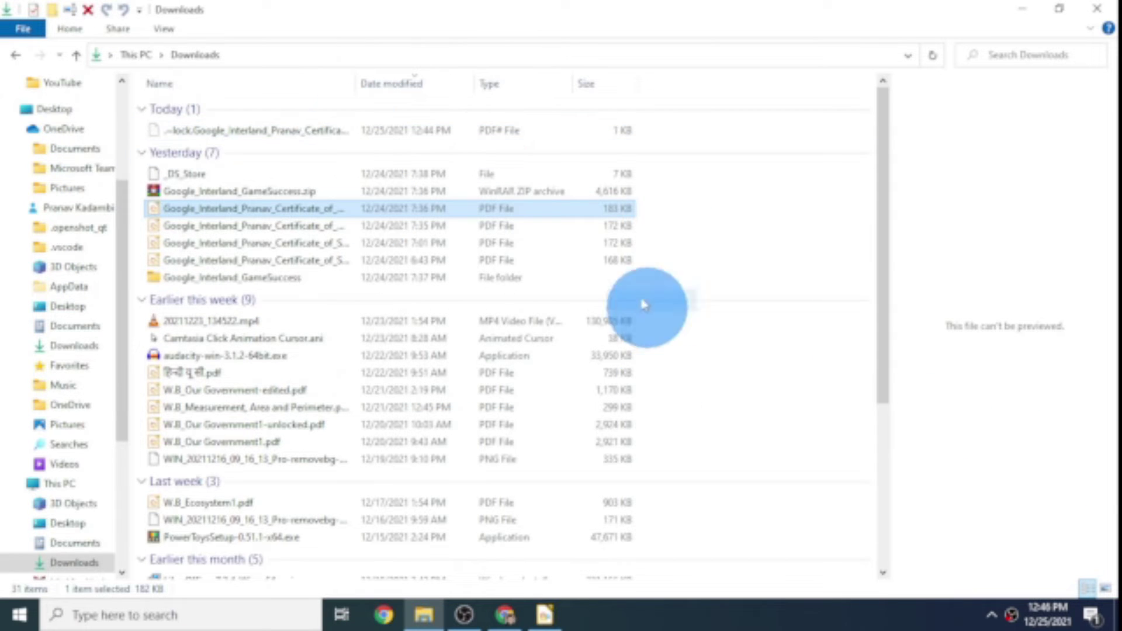
- Switch to the certificate already open in LibreOffice Draw and close the Properties sidebar
click(542, 618)
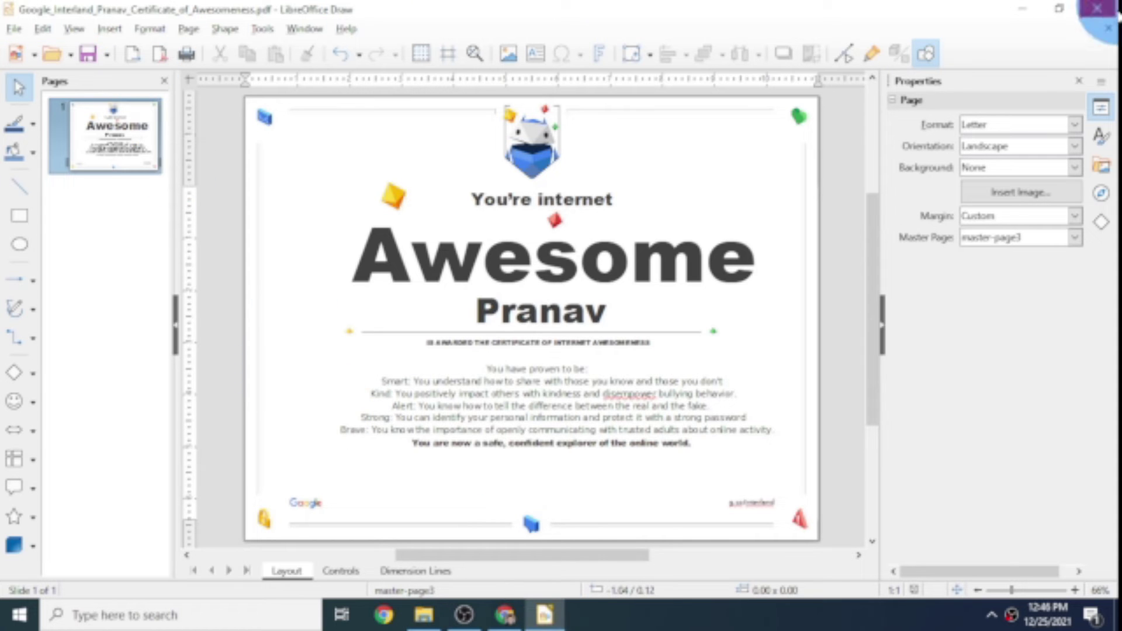
click(1079, 81)
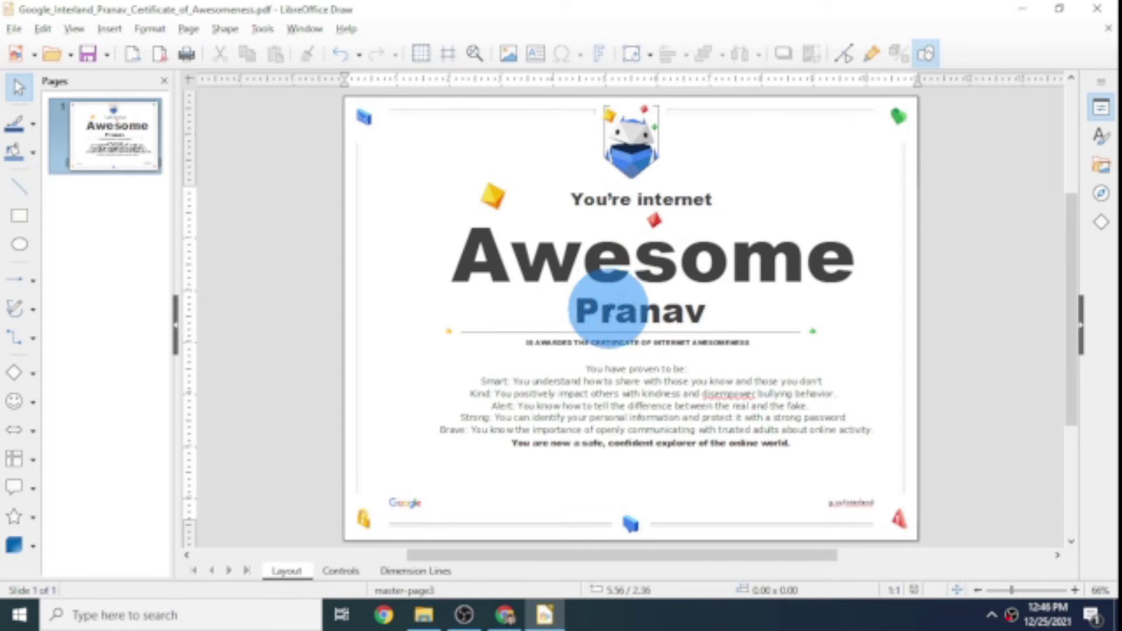
- Edit the recipient's name on the certificate by adding the last name after the first name
click(622, 304)
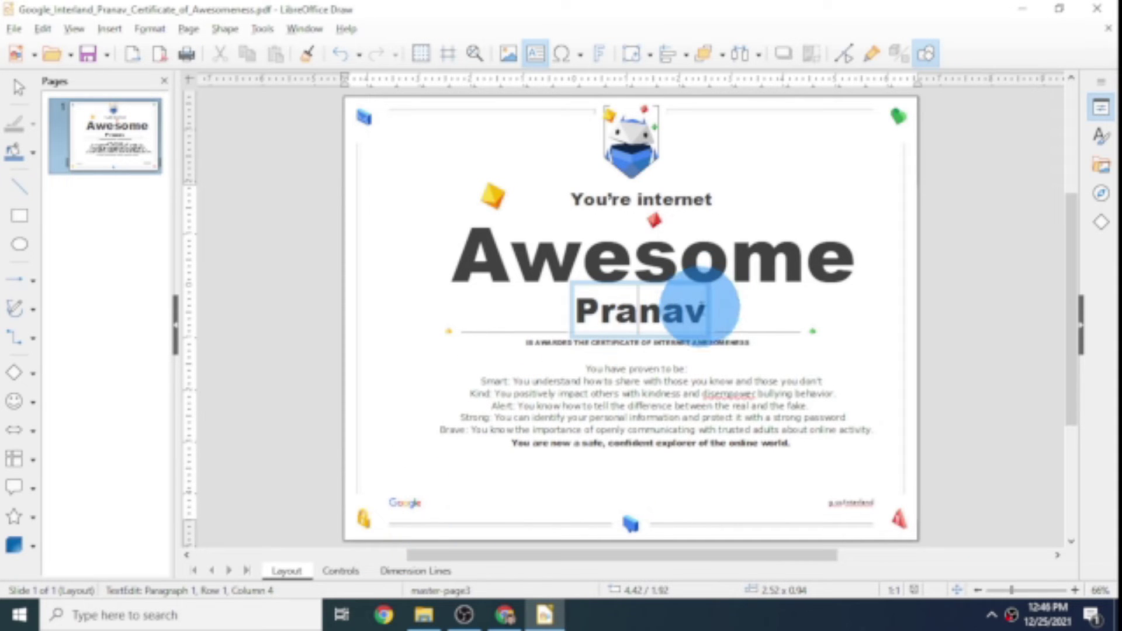
drag(701, 308, 598, 314)
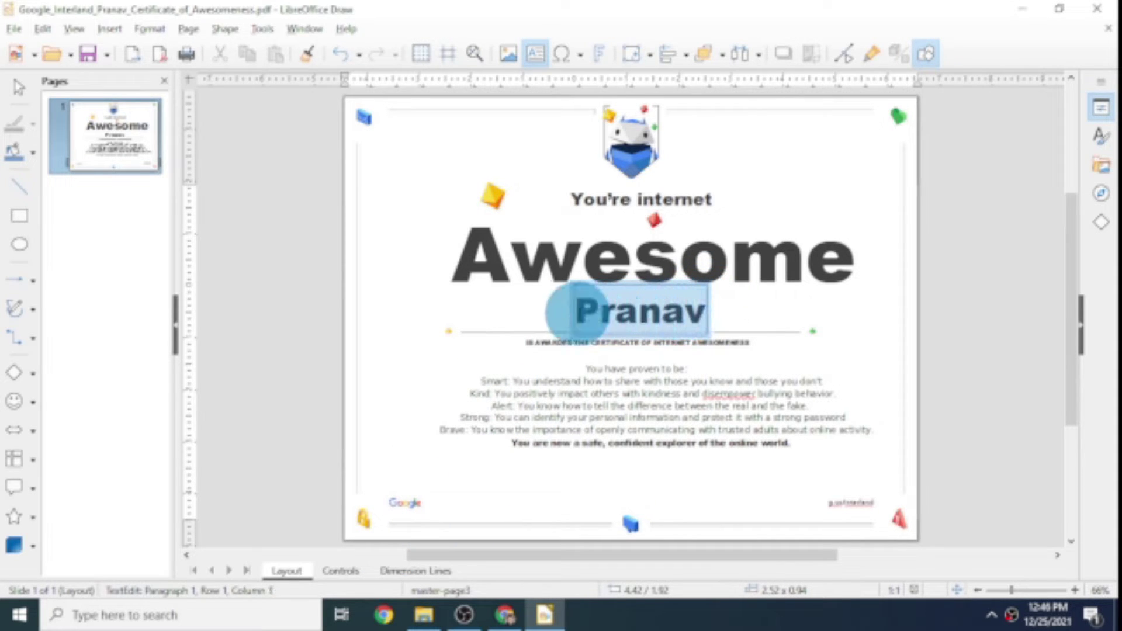
click(706, 308)
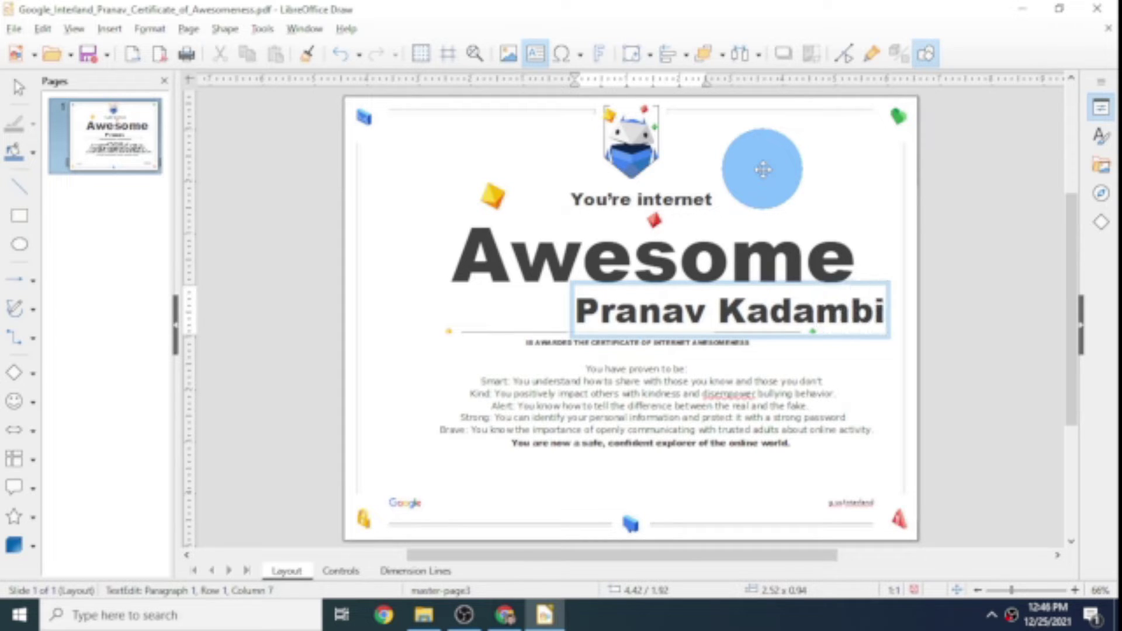
key(End)
- Move the recipient's name text frame to the left so it sits centred beneath the word Awesome
drag(639, 338, 554, 338)
drag(697, 331, 685, 332)
click(845, 316)
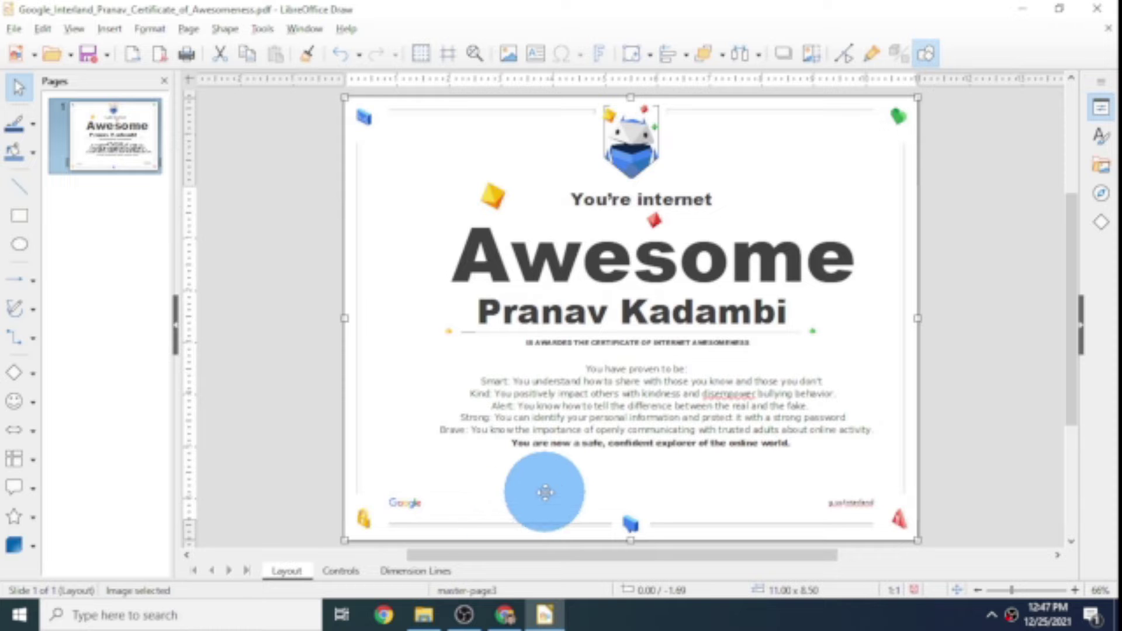
- Restore the Draw window to a smaller size and insert the Signature.png file from the desktop onto the certificate
mouse_move(496, 8)
mouse_down()
mouse_move(500, 30)
mouse_move(628, 38)
mouse_move(468, 2)
mouse_up()
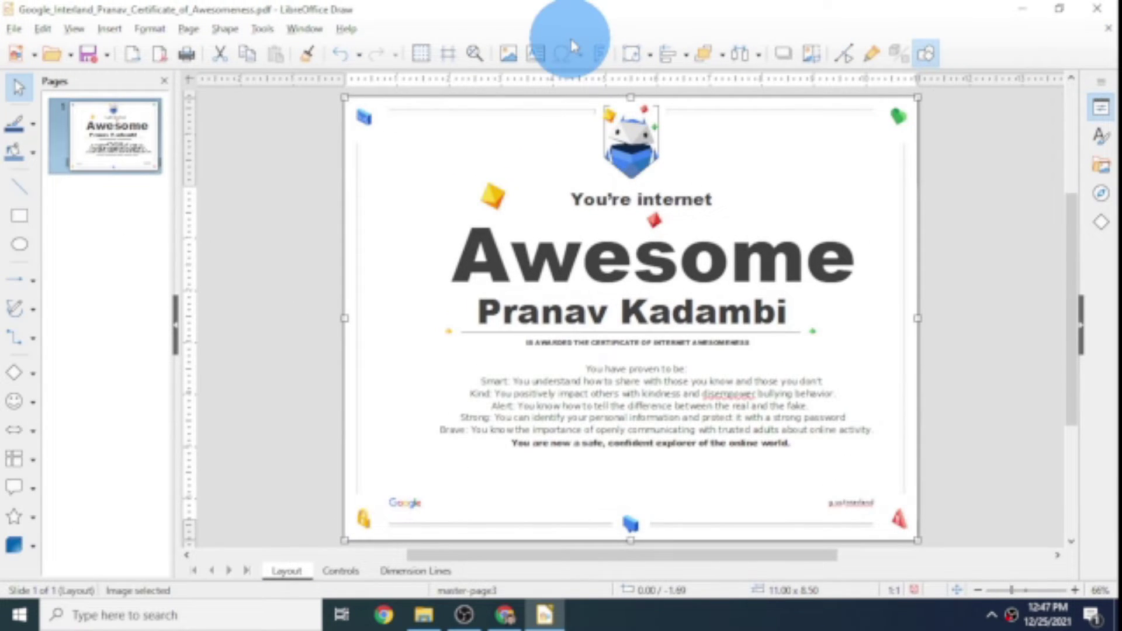
key(super+d)
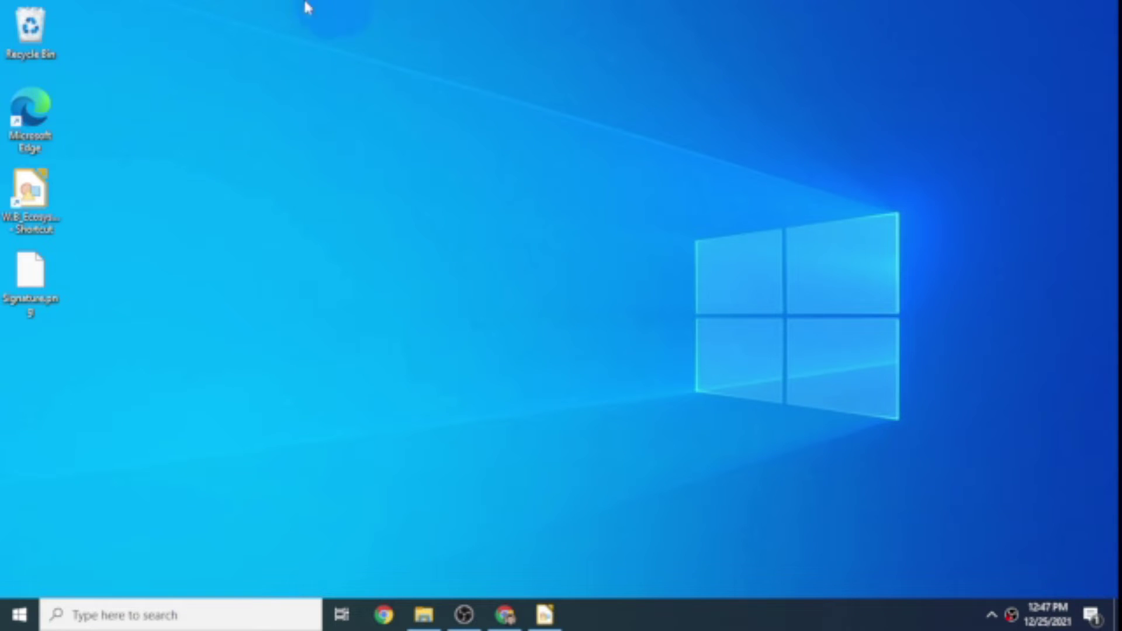
click(545, 623)
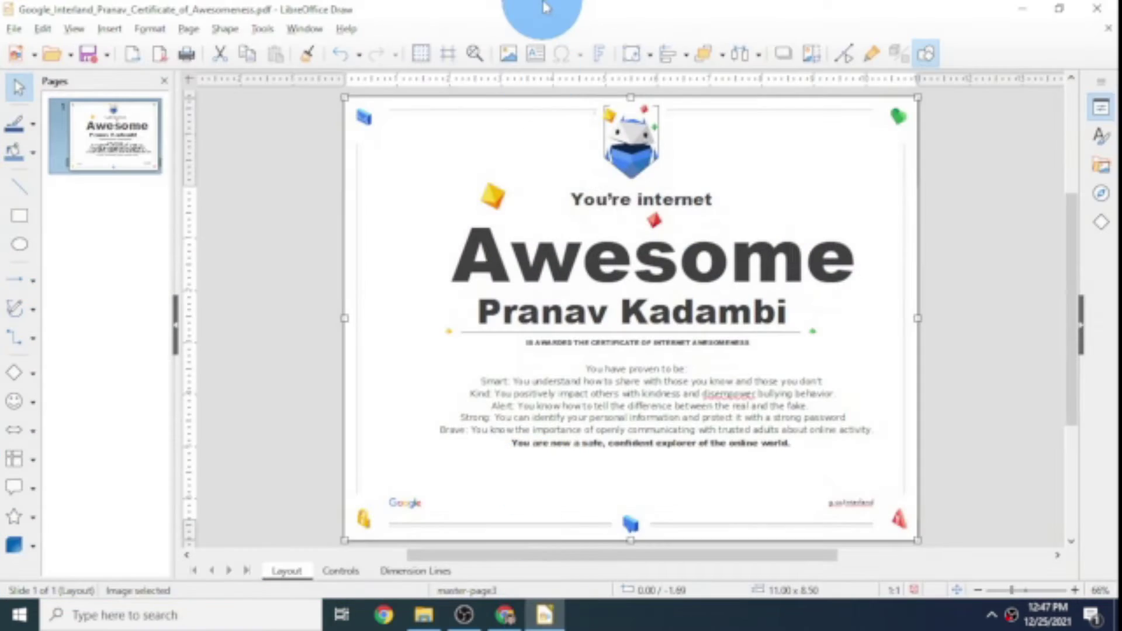
mouse_move(553, 7)
mouse_down()
mouse_move(709, 55)
mouse_move(671, 23)
mouse_move(656, 20)
mouse_move(657, 33)
mouse_move(653, 19)
mouse_up()
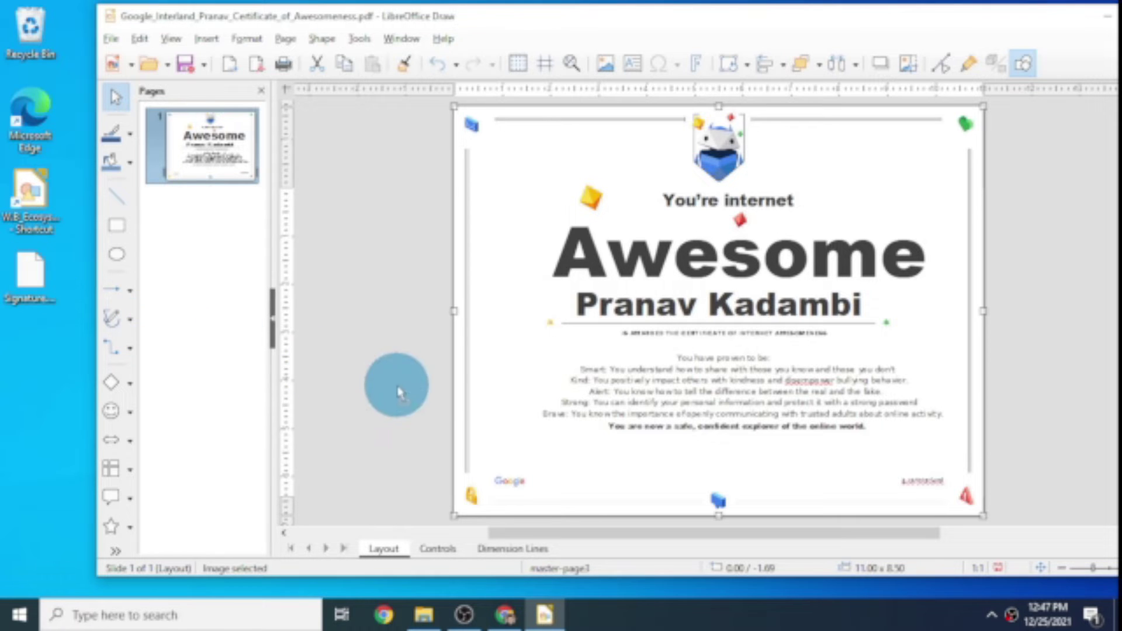
key(Delete)
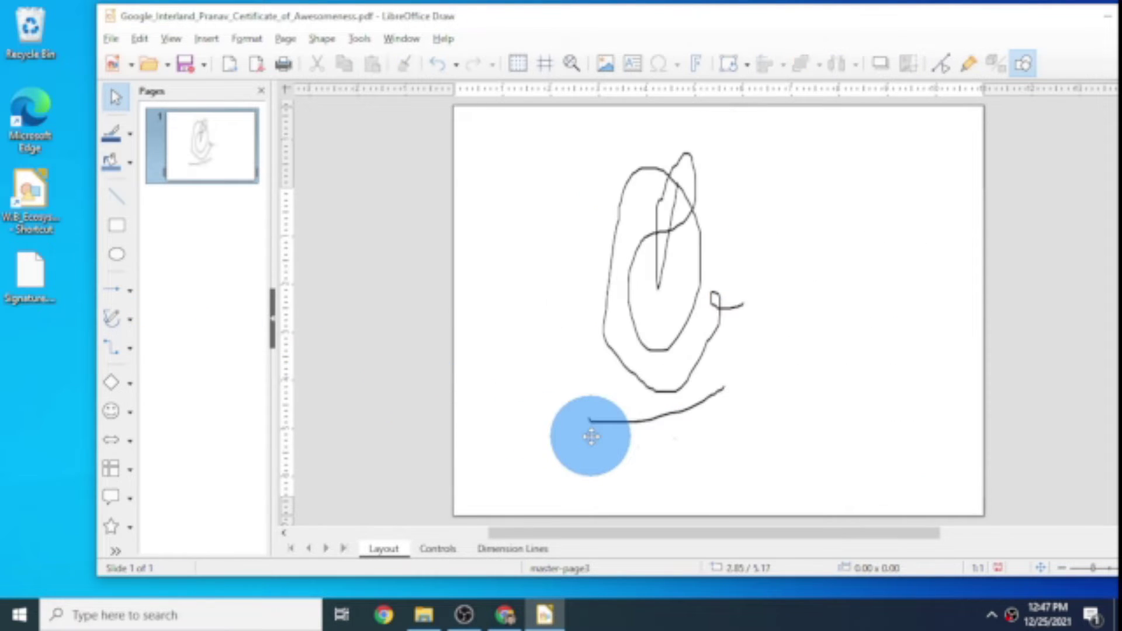
- Rotate the full-page signature image very slightly and shift it a little to the left, to about -0.19 / -1.69
click(703, 310)
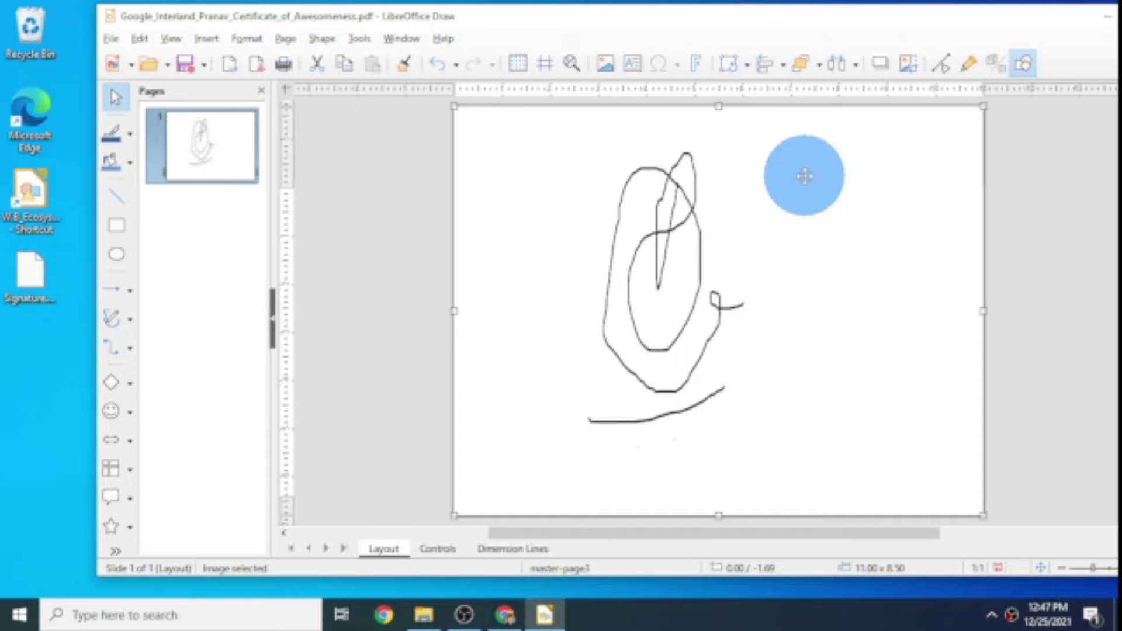
key(alt+p)
key(Escape)
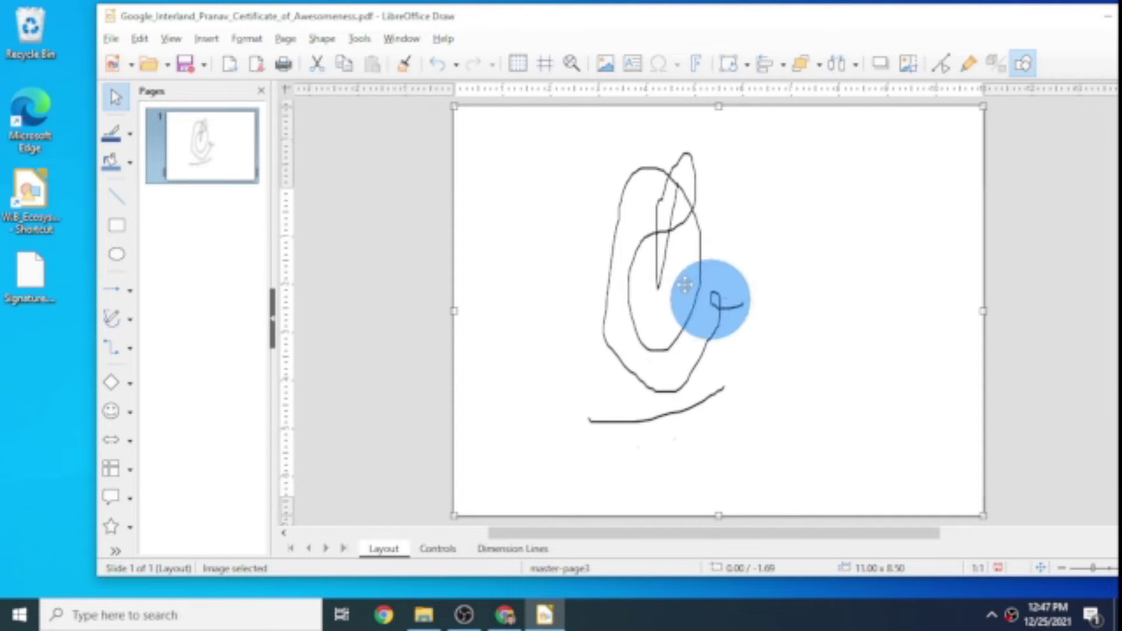
click(721, 234)
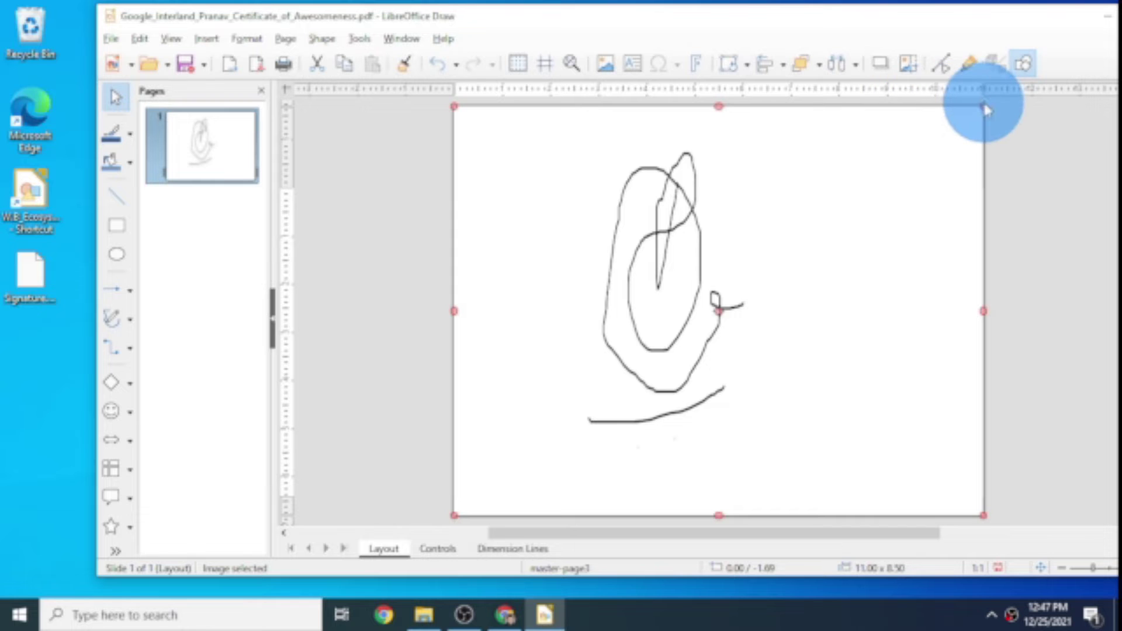
mouse_move(994, 116)
mouse_down()
mouse_move(1010, 150)
mouse_move(980, 108)
mouse_up()
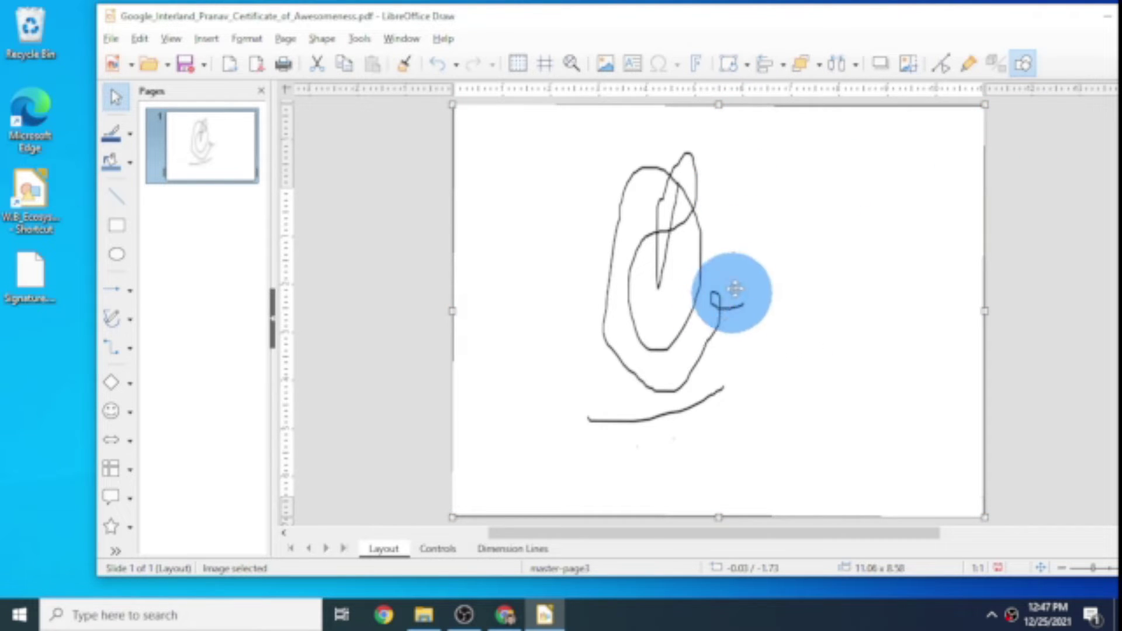
drag(835, 295, 810, 249)
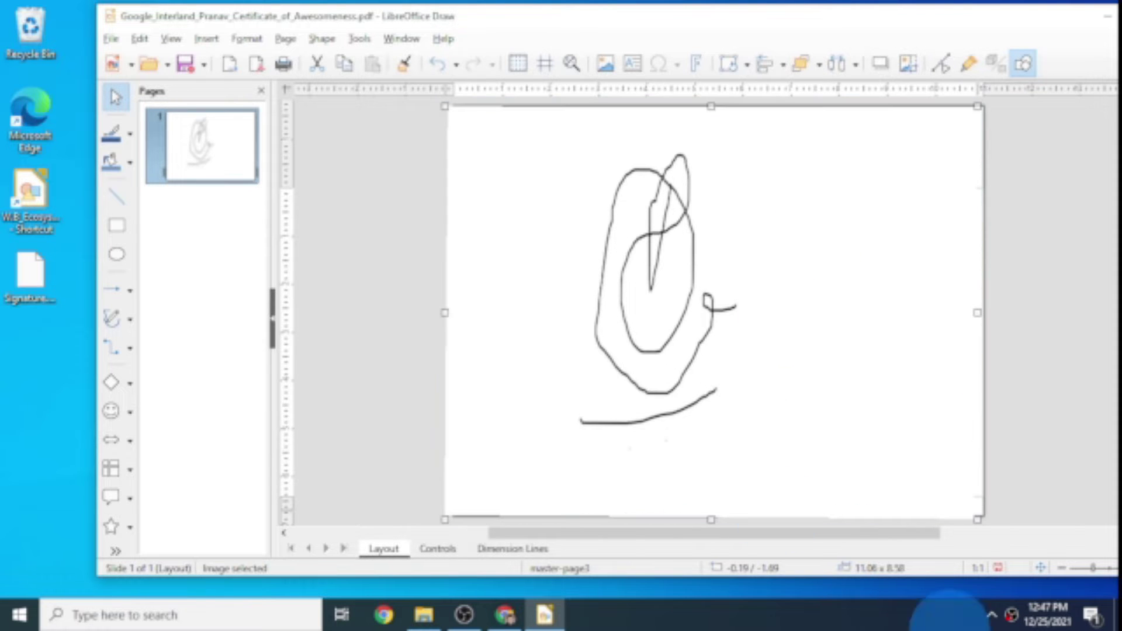
click(558, 609)
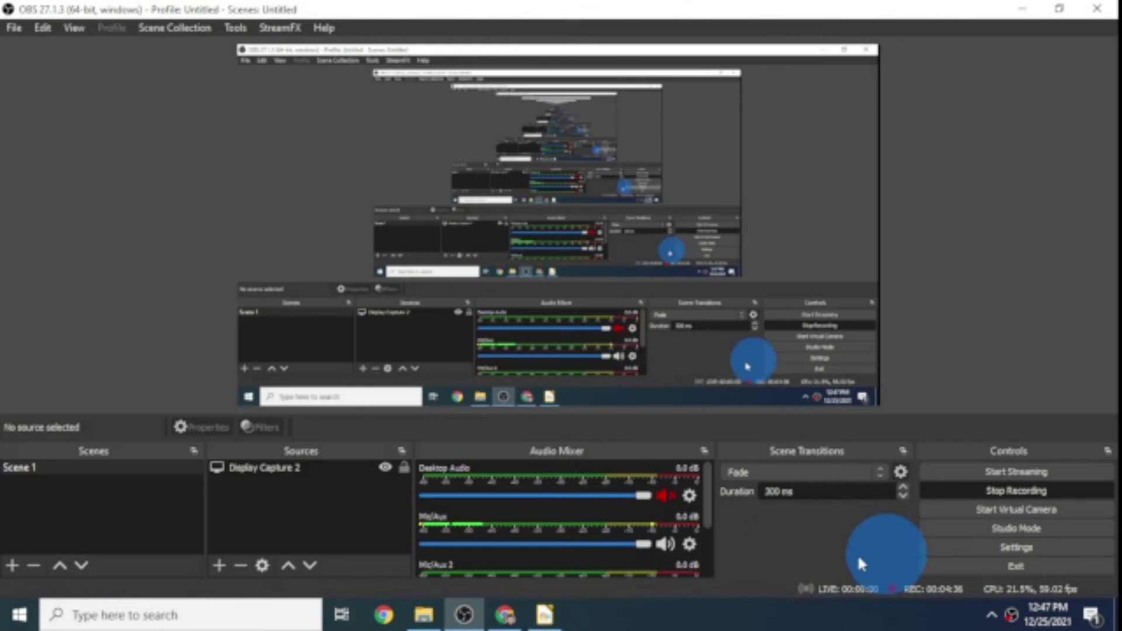
click(544, 614)
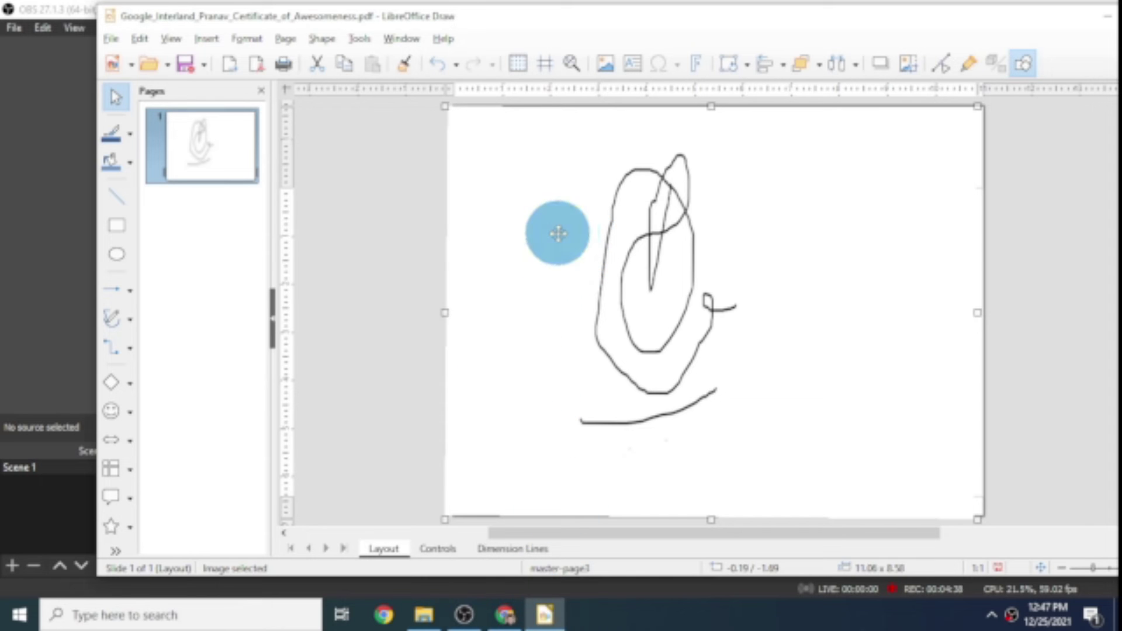
- Scale the signature image down to about 3.75 x 2.91
click(556, 234)
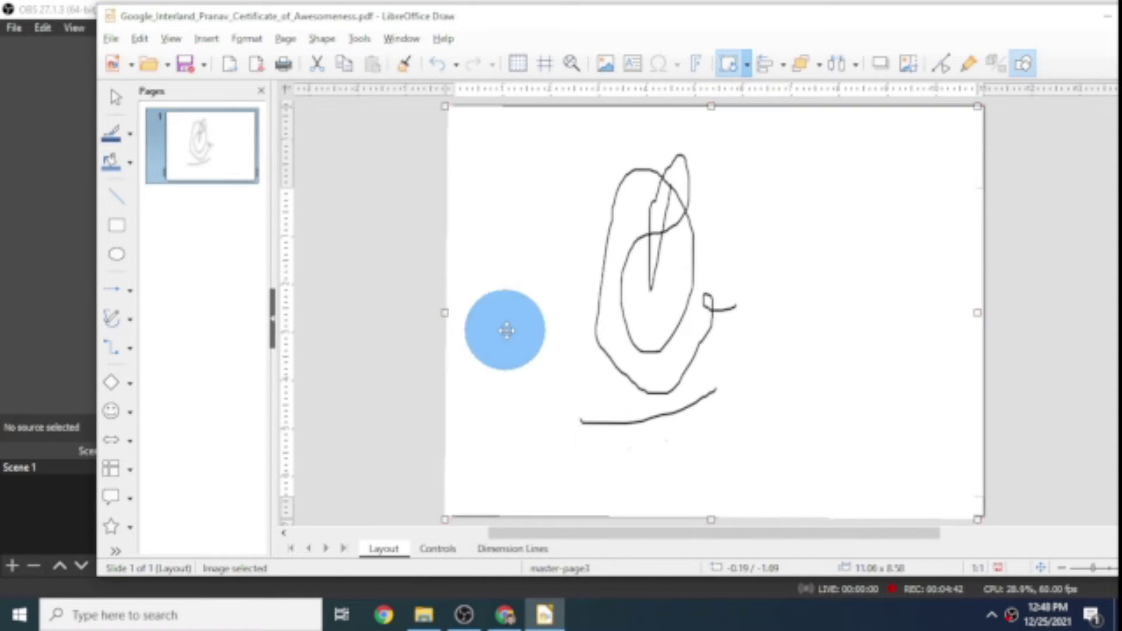
click(505, 327)
mouse_move(445, 312)
mouse_down()
mouse_move(814, 348)
mouse_move(779, 341)
mouse_move(795, 345)
mouse_up()
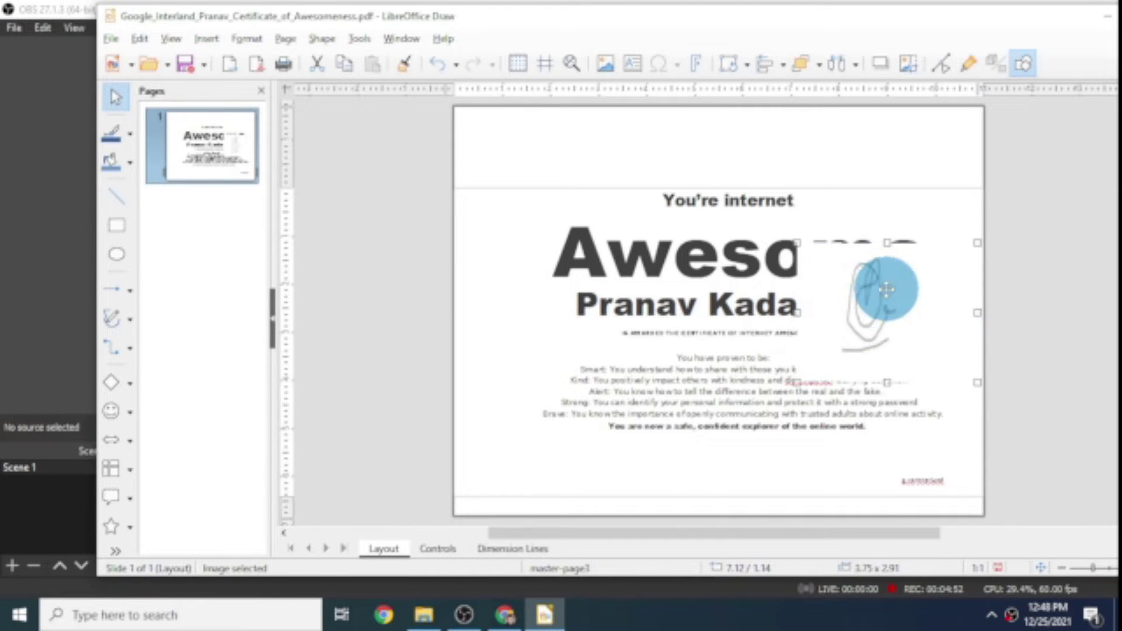
- Shrink the signature image further and place it in the blank space below the certificate's closing line
mouse_move(825, 304)
mouse_down()
mouse_move(587, 397)
mouse_move(558, 398)
mouse_move(572, 376)
mouse_up()
click(565, 380)
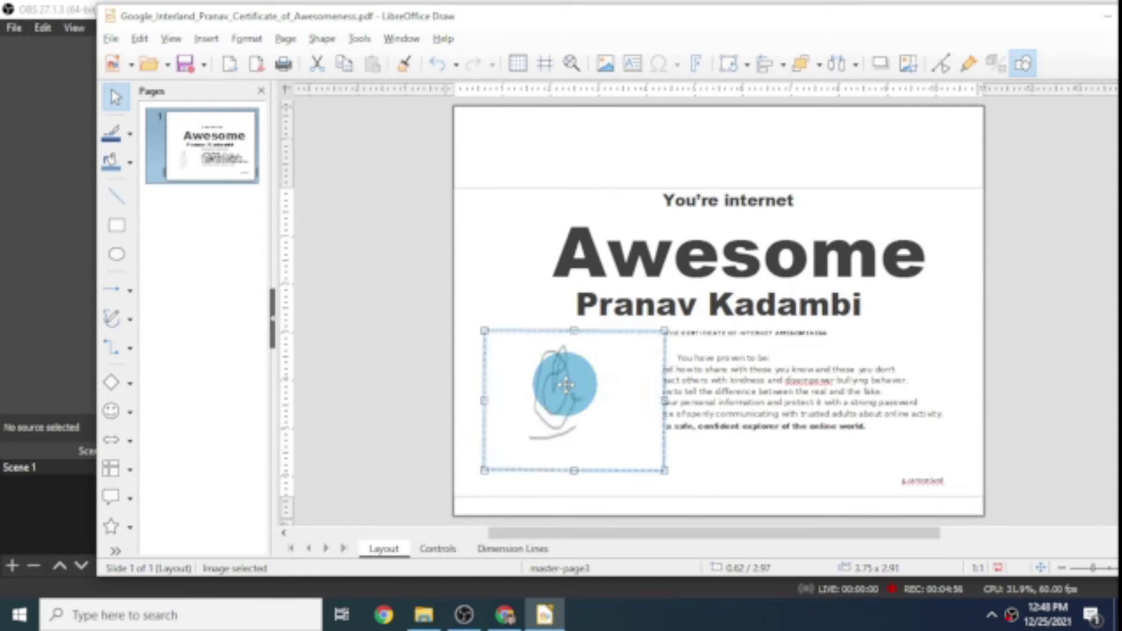
click(676, 476)
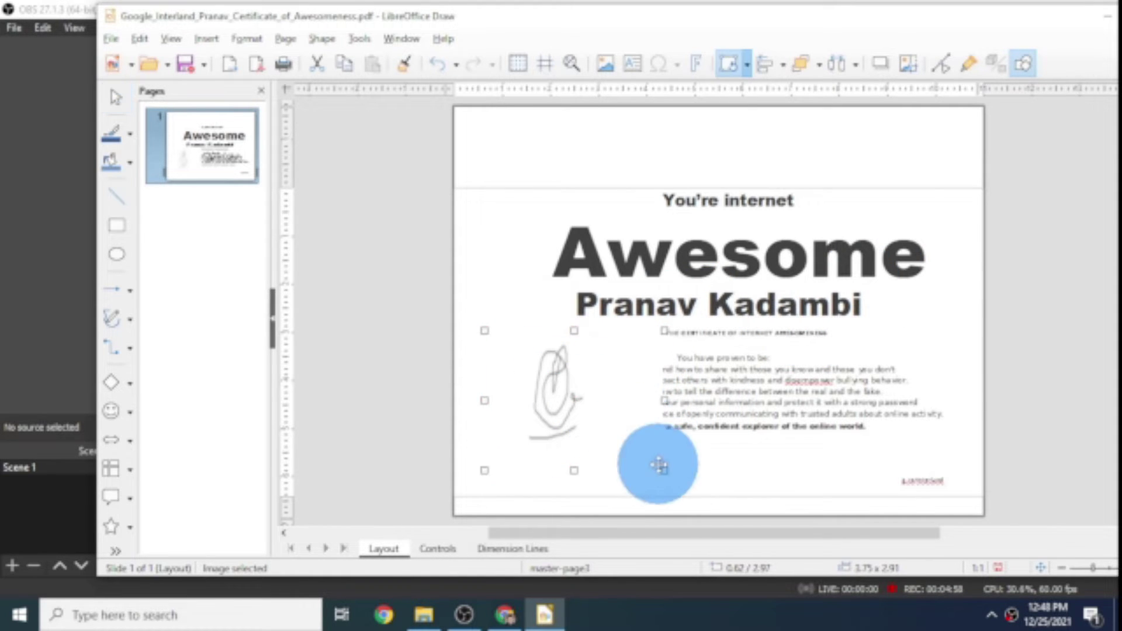
drag(664, 469, 732, 496)
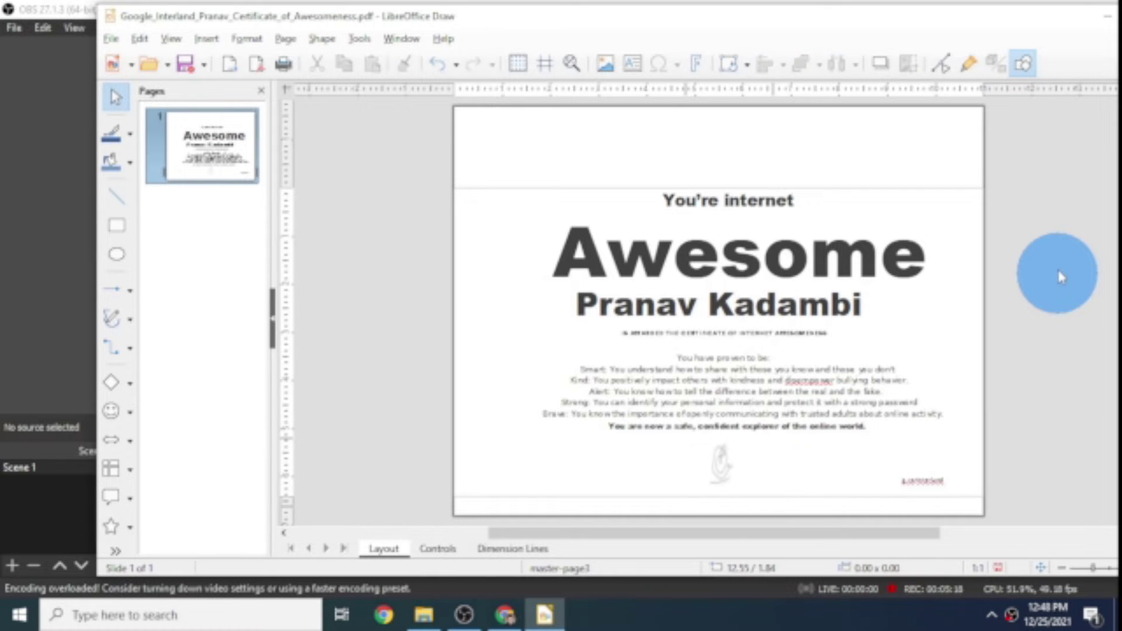
- Add a text box about 2.37 x 0.75 beside the signature image and enter the text "Signature"
click(812, 210)
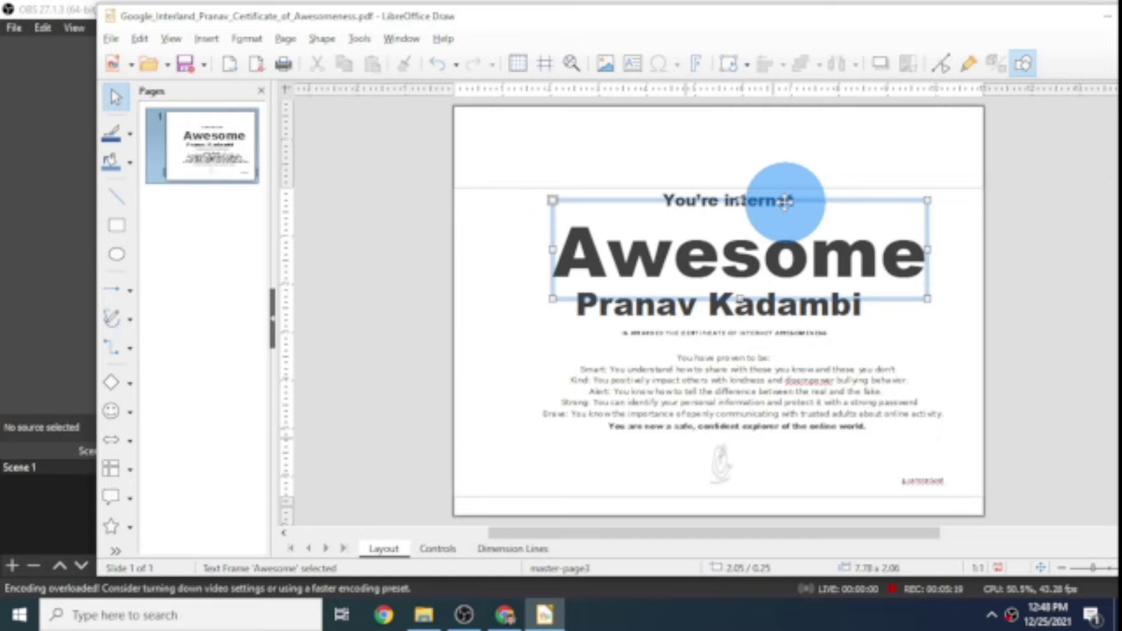
click(369, 130)
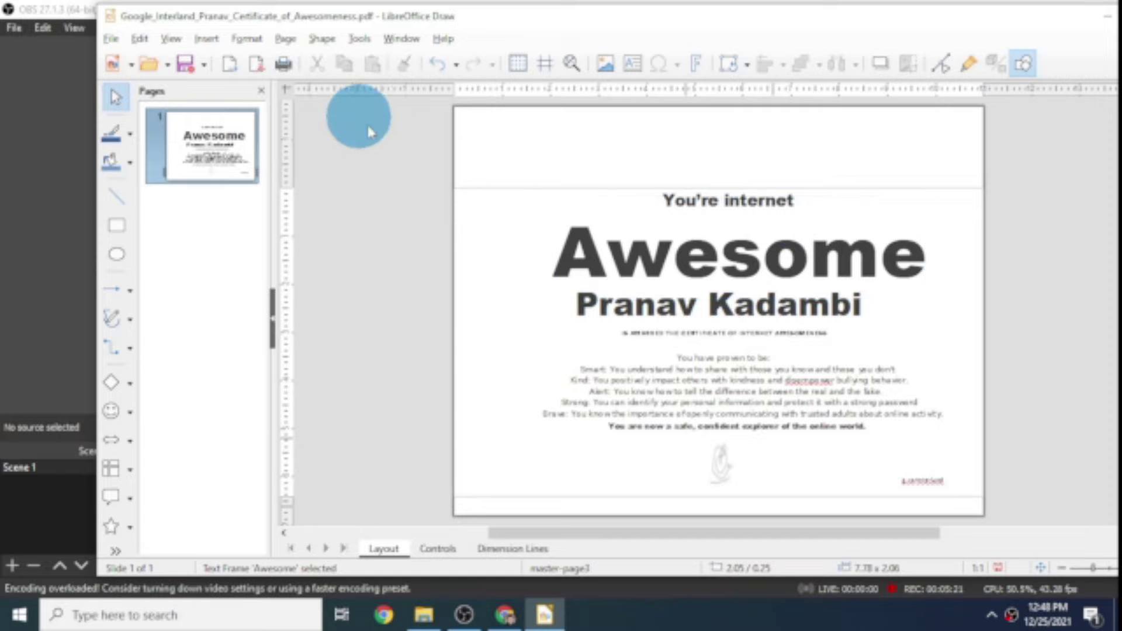
click(632, 64)
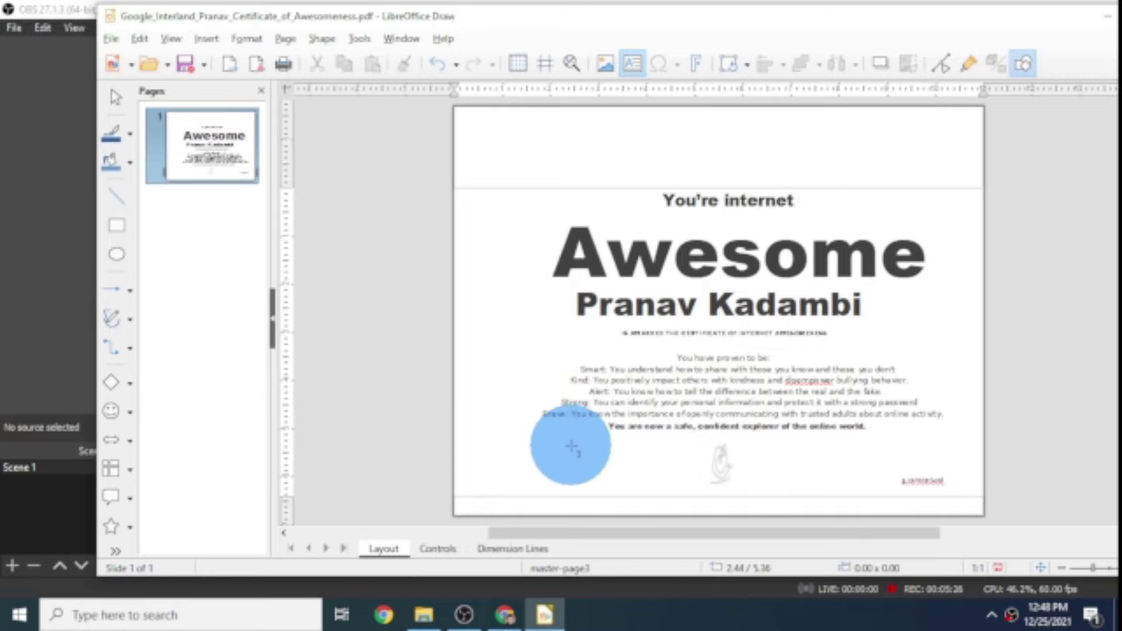
drag(572, 447, 691, 485)
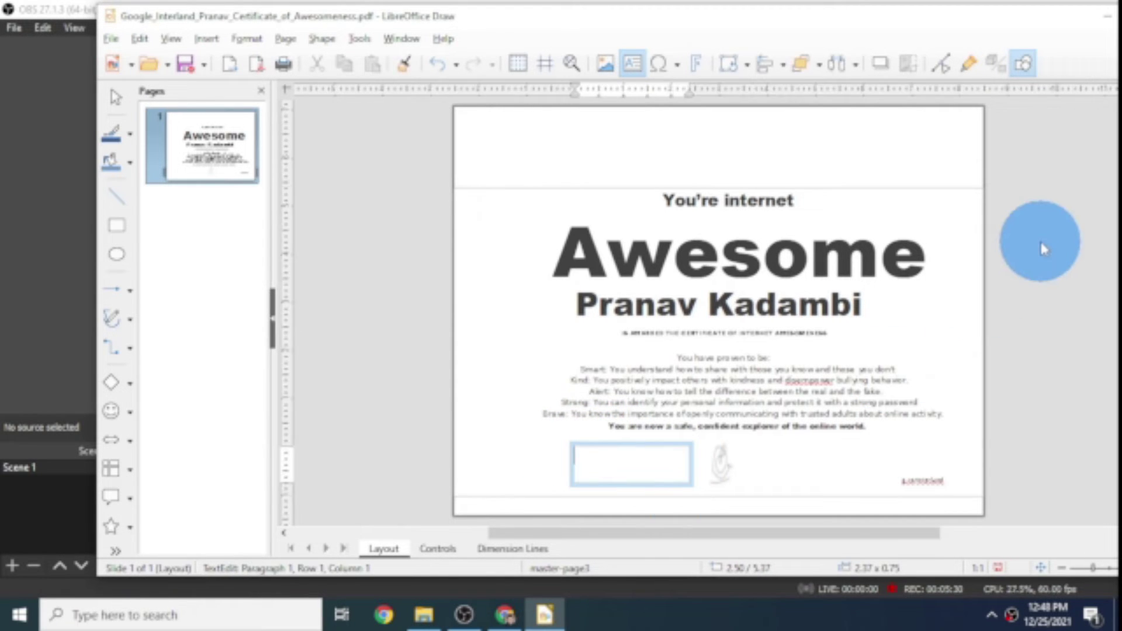
text(Signatur)
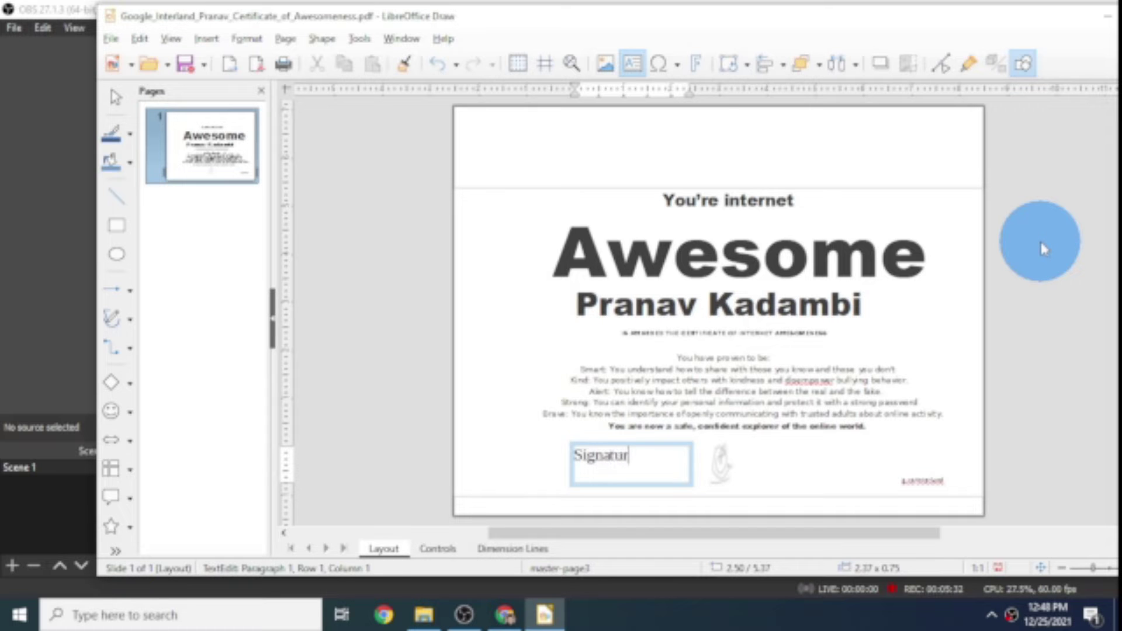
text(e)
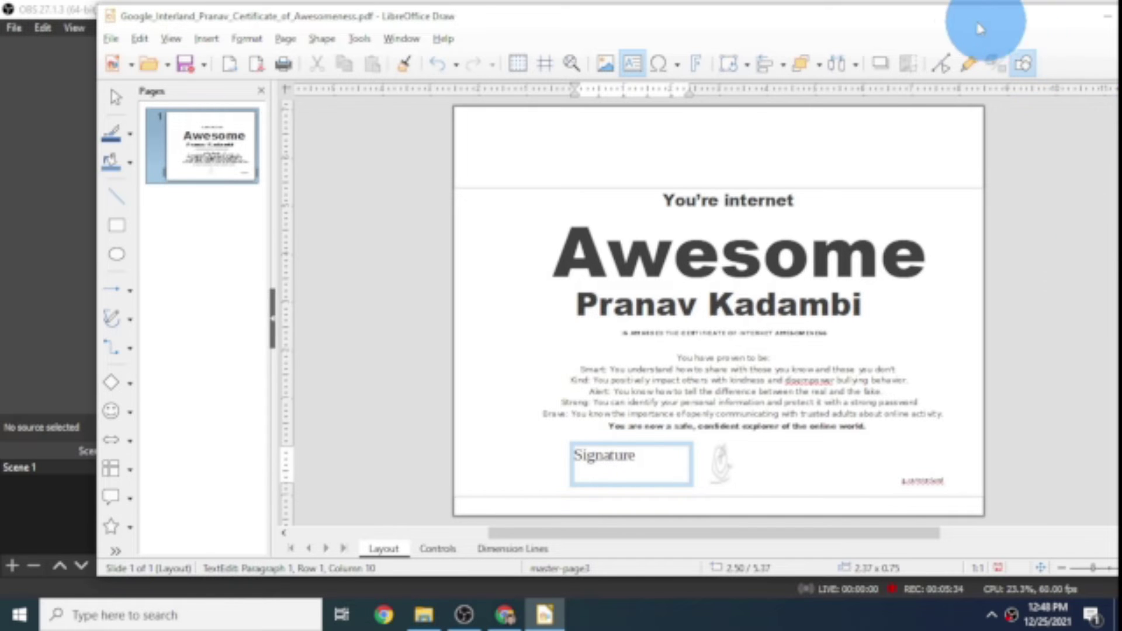
- Maximize the window, show the character properties and set the "Signature" label's font to Arial Black
double_click(978, 23)
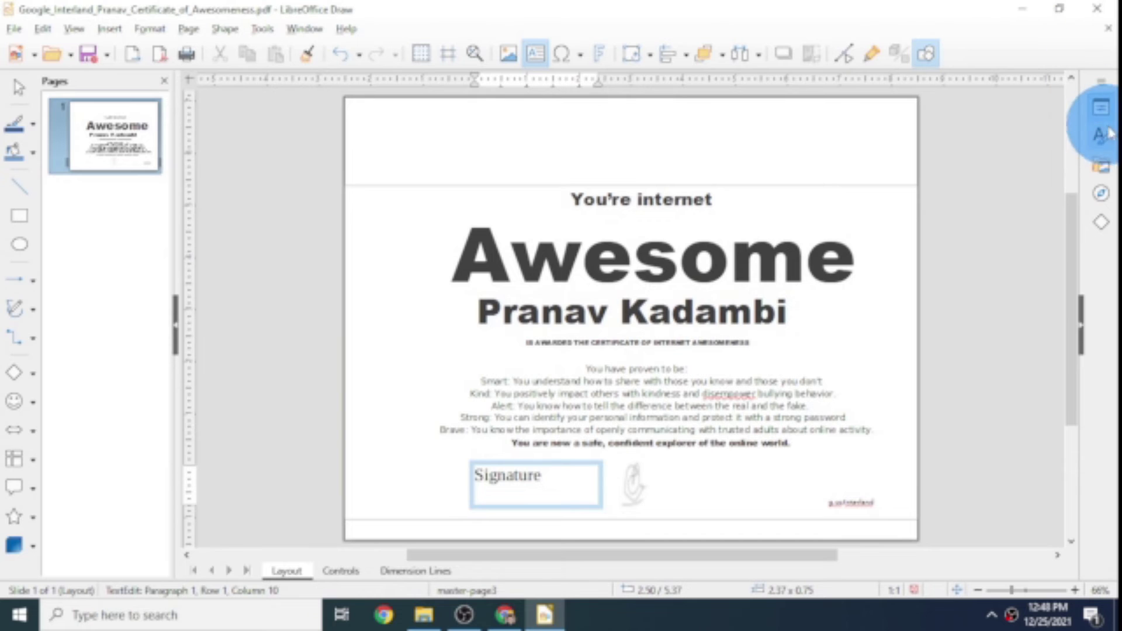
click(1106, 137)
click(1109, 112)
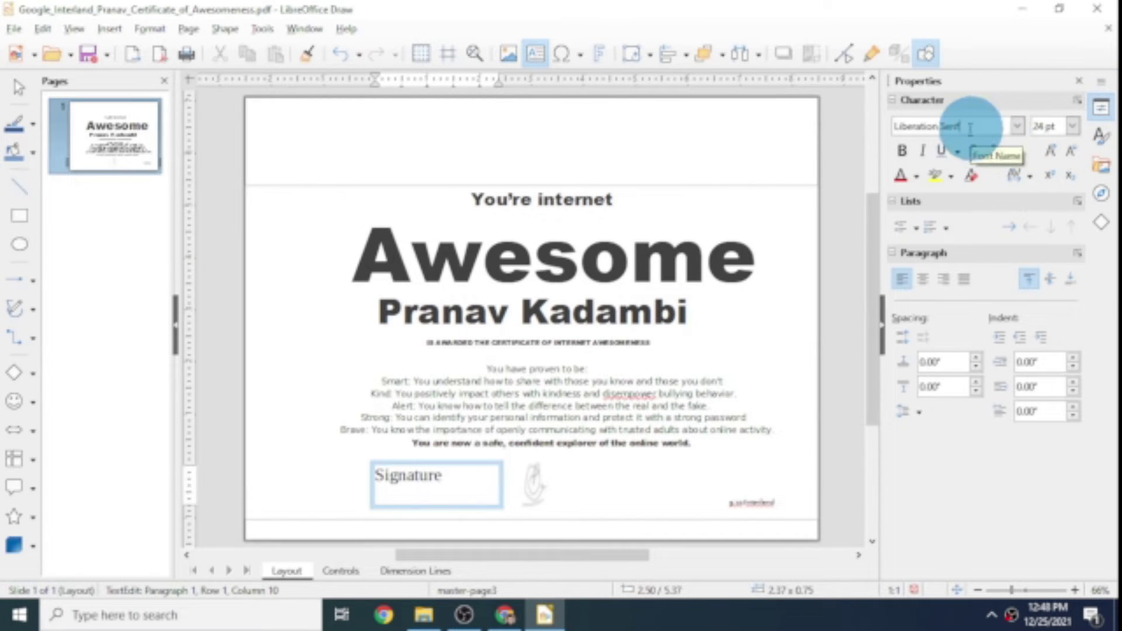
drag(976, 125, 866, 142)
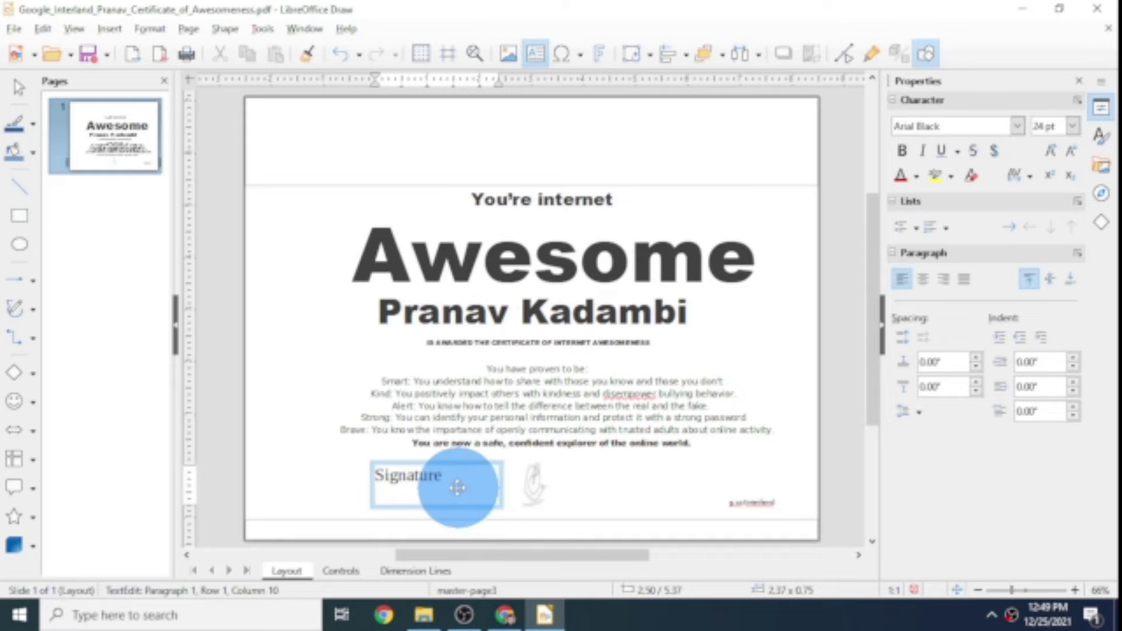
drag(444, 475, 379, 473)
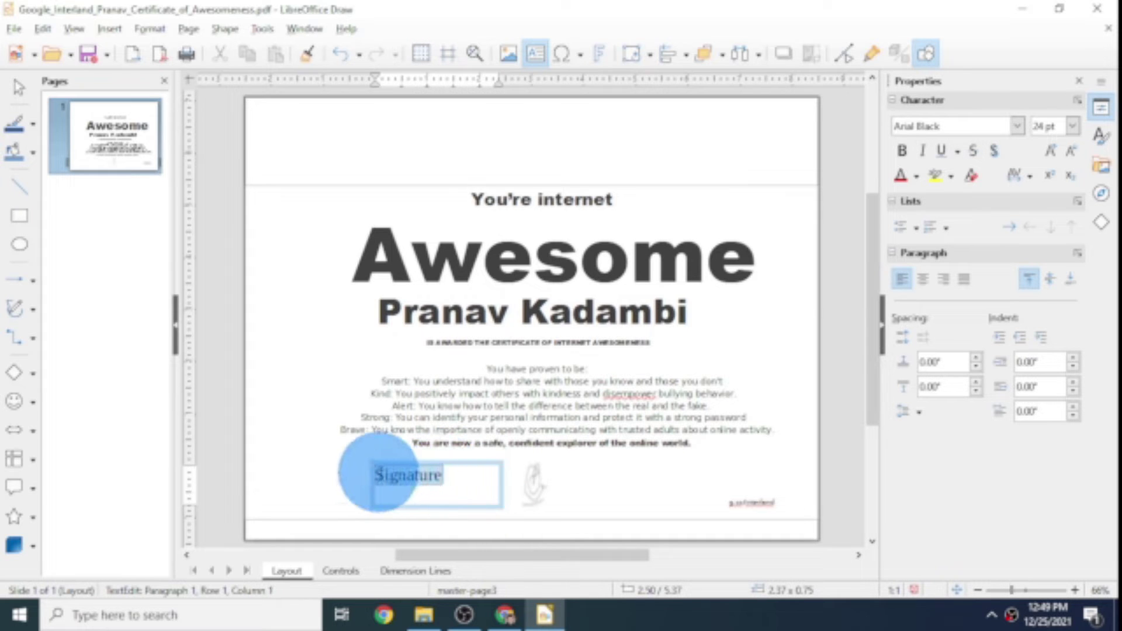
click(380, 463)
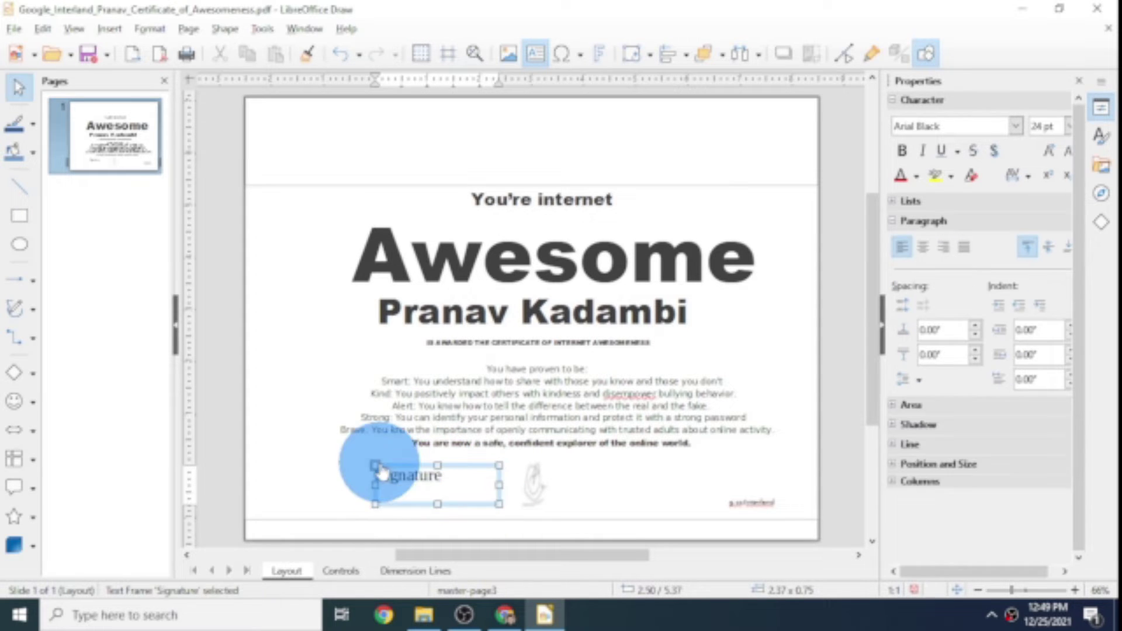
click(965, 127)
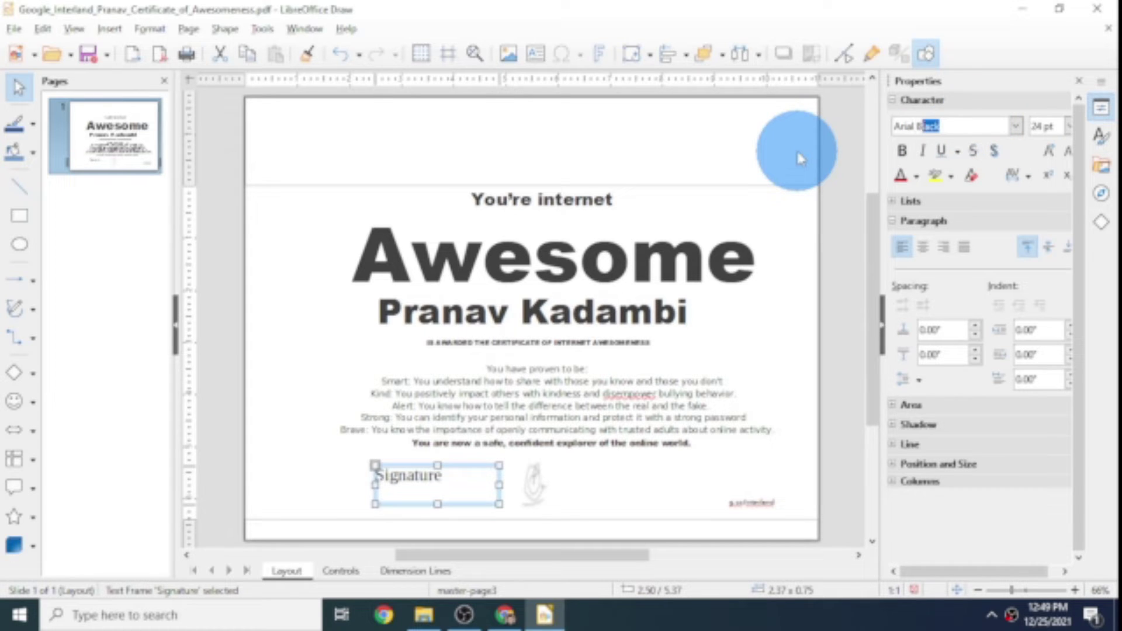
key(Return)
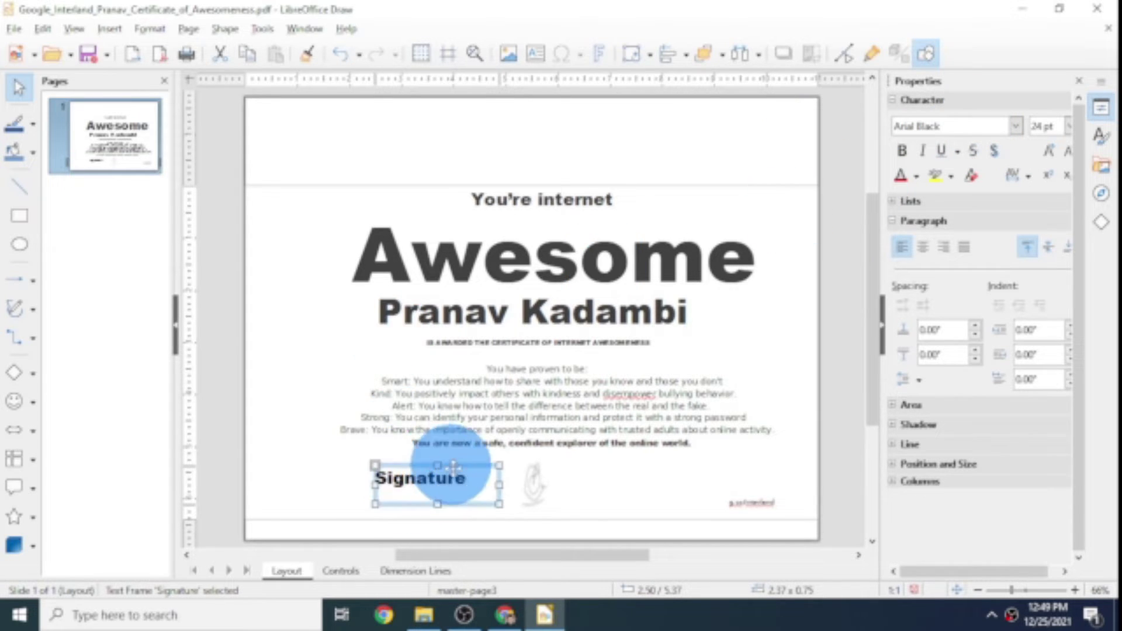
- Move the "Signature" label right up to the signature image, at about 3.38 / 5.50, and close the properties
mouse_move(453, 465)
mouse_down()
mouse_move(465, 491)
mouse_move(502, 495)
mouse_up()
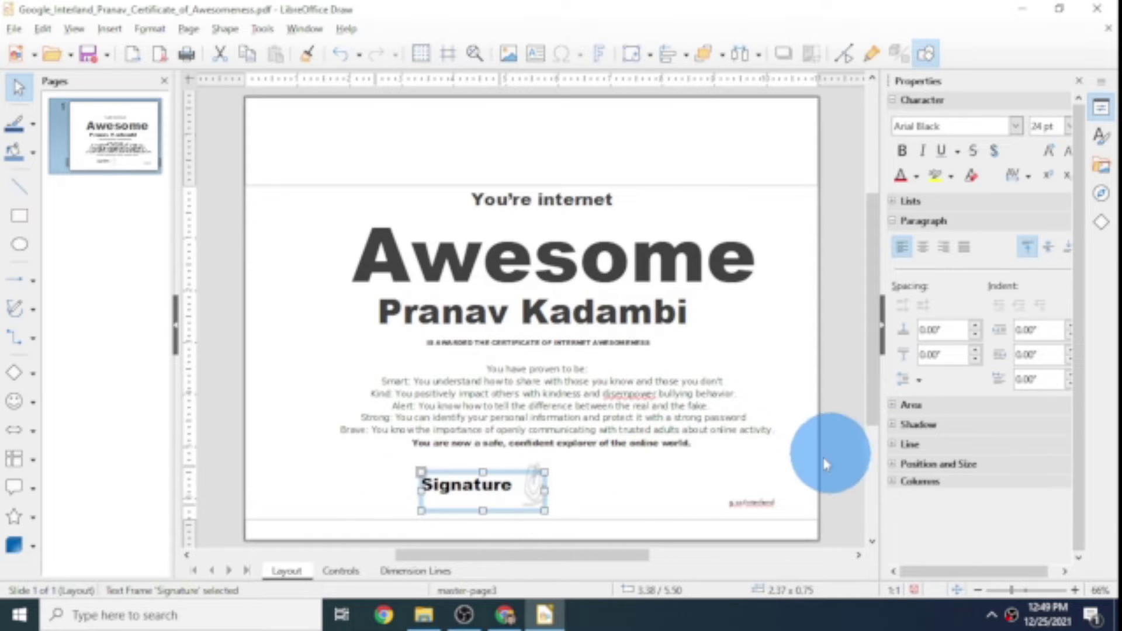
click(719, 484)
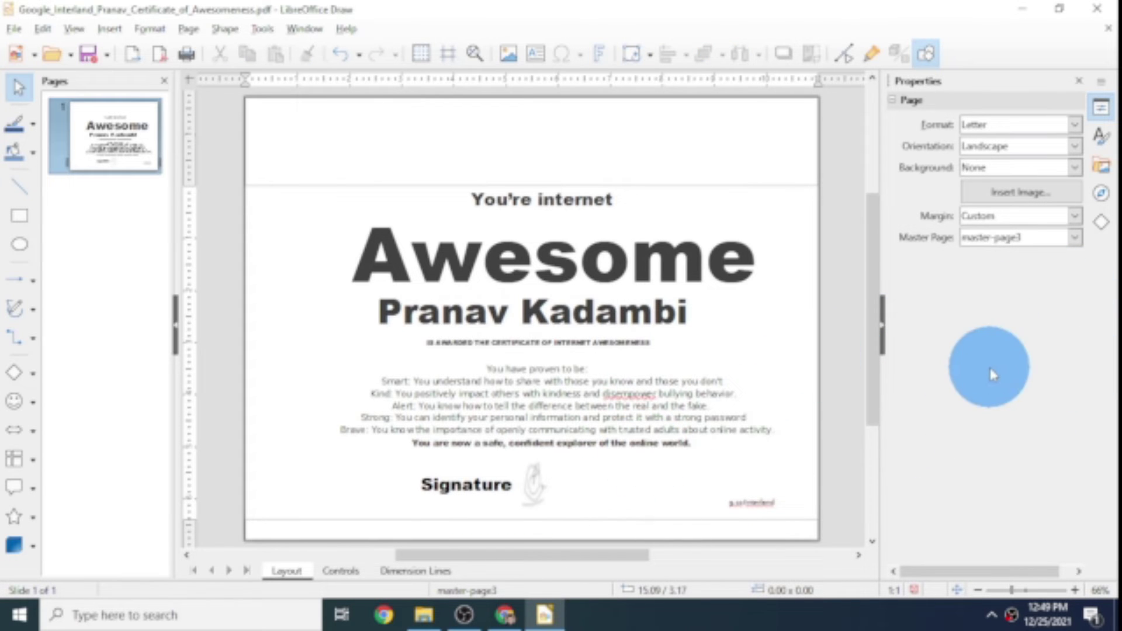
click(1080, 81)
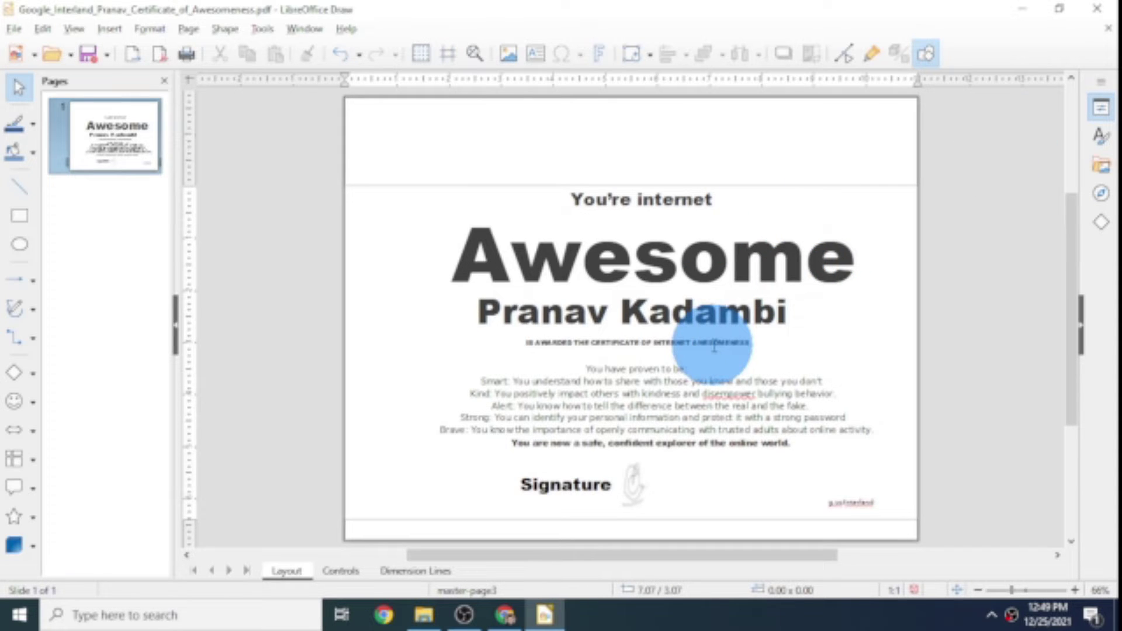
- Search Windows for Paint and open it
click(20, 614)
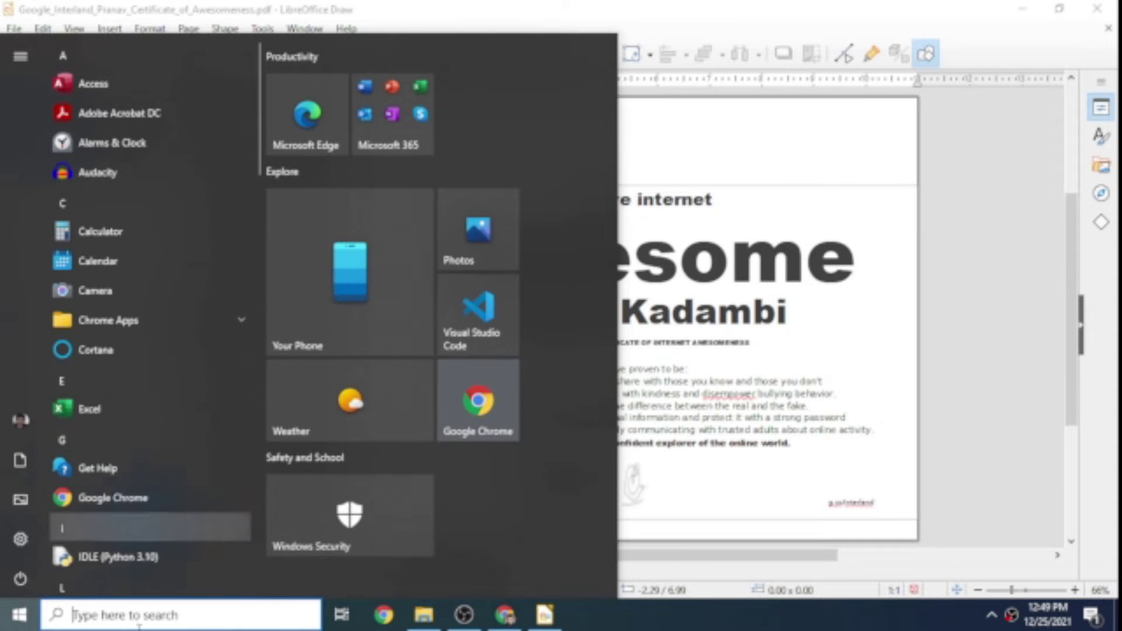
text(Pai)
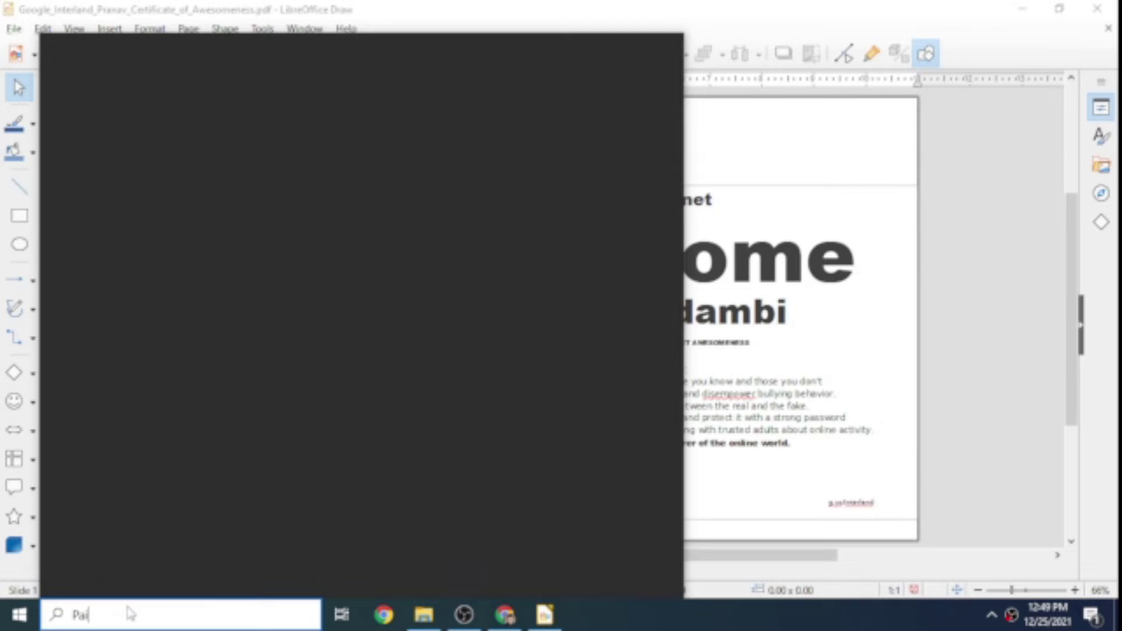
text(nt)
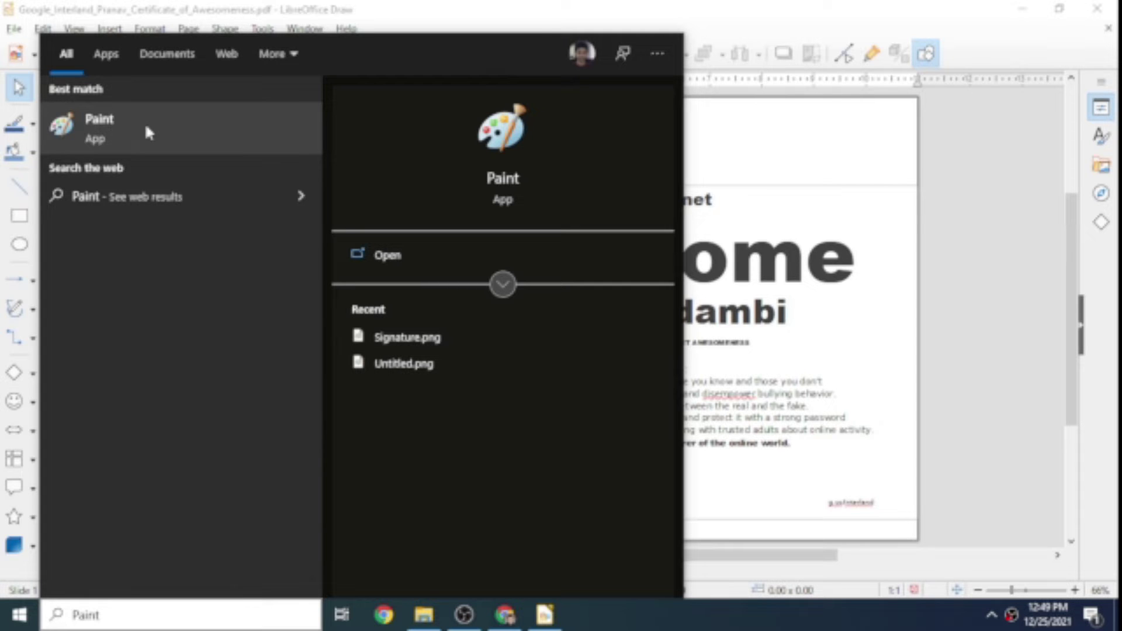
click(146, 127)
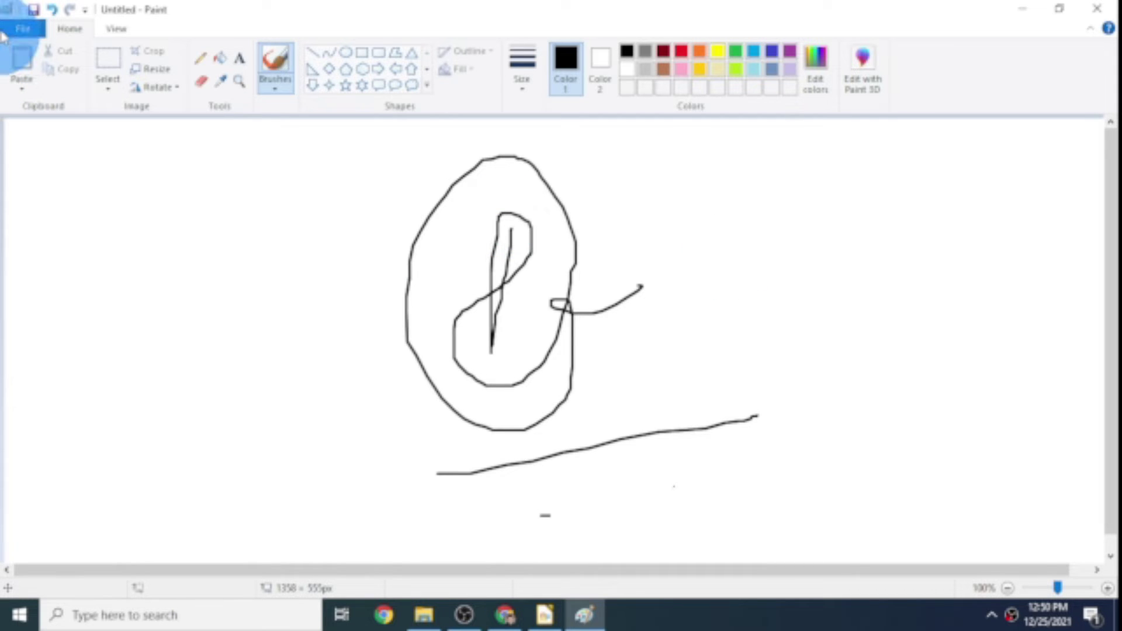
- Examine Paint's picture formats for saving the drawn signature, view the desktop and return to LibreOffice Draw
click(4, 34)
mouse_move(169, 164)
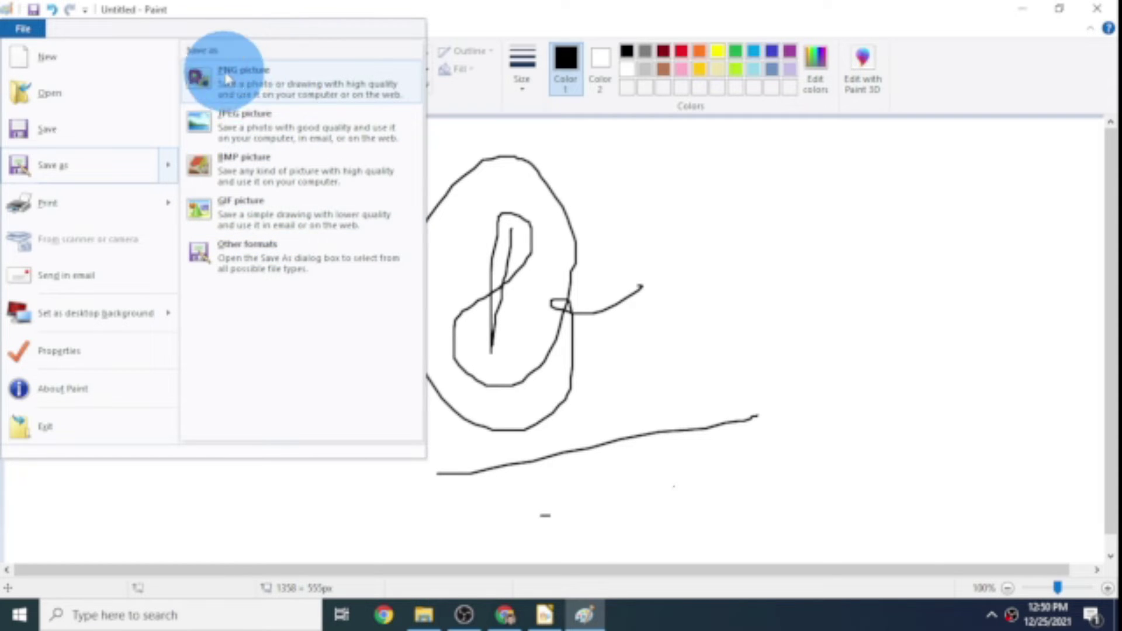
click(776, 8)
click(1020, 8)
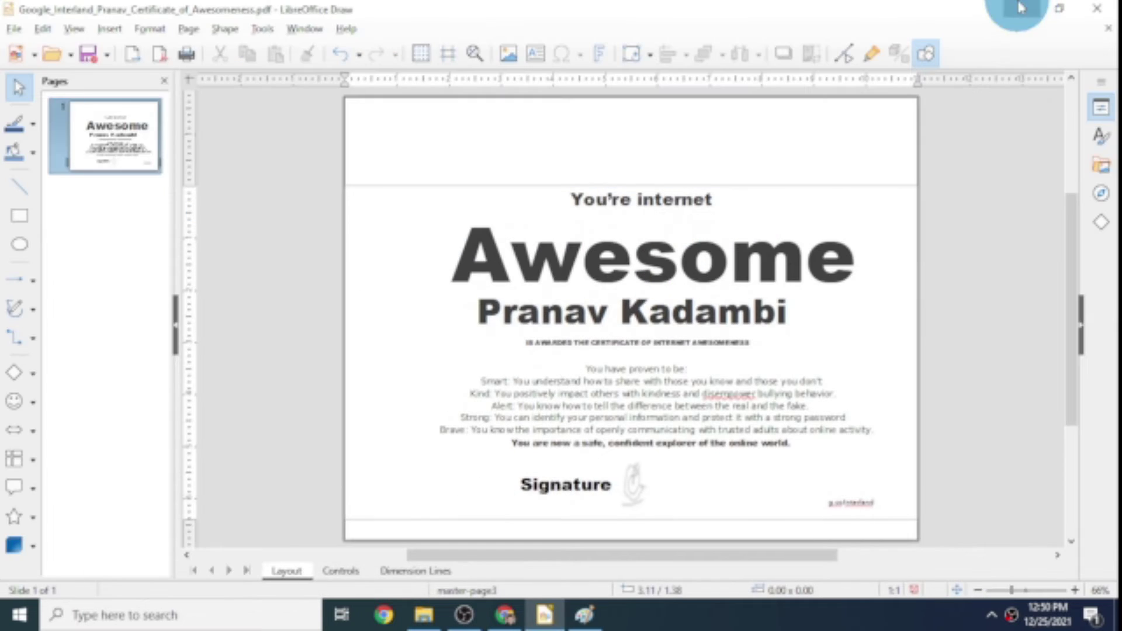
click(1020, 9)
click(1019, 8)
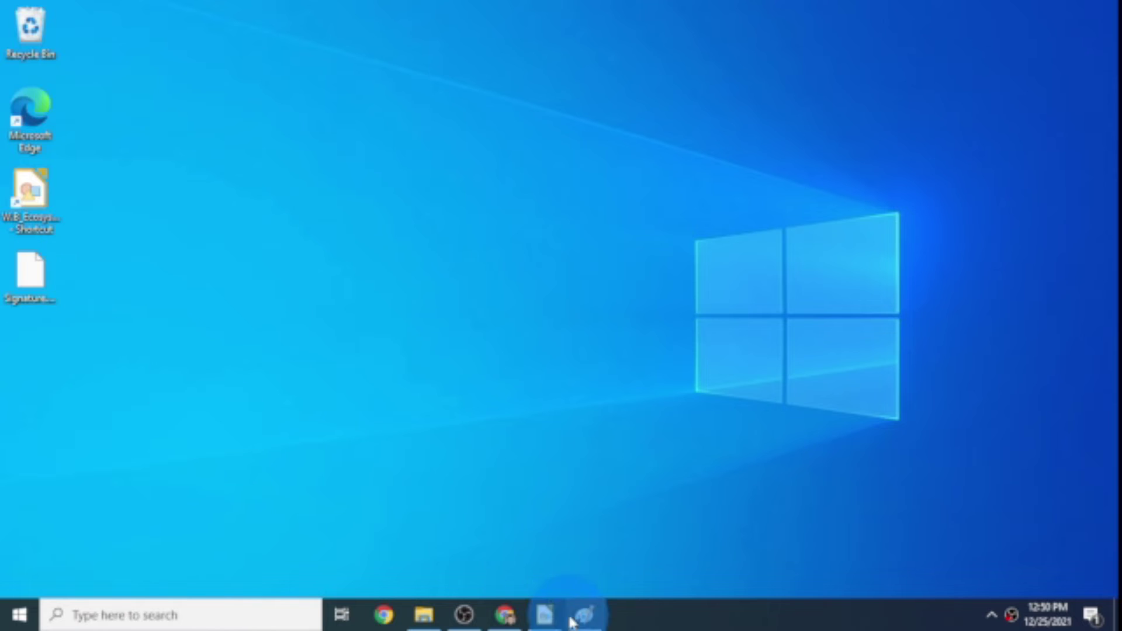
click(544, 615)
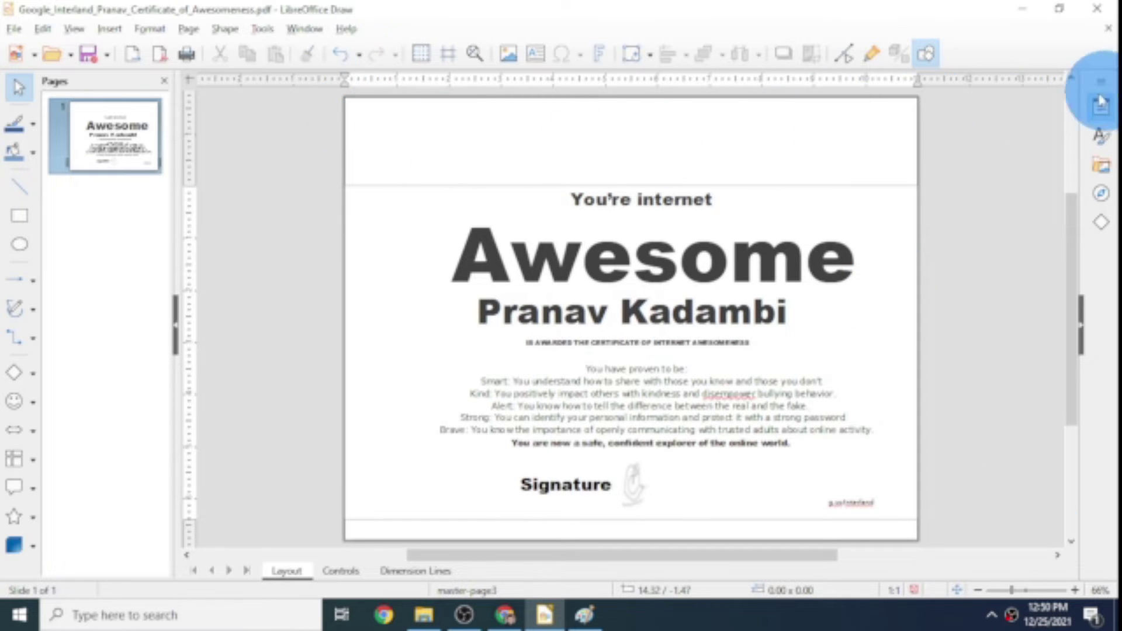
click(14, 28)
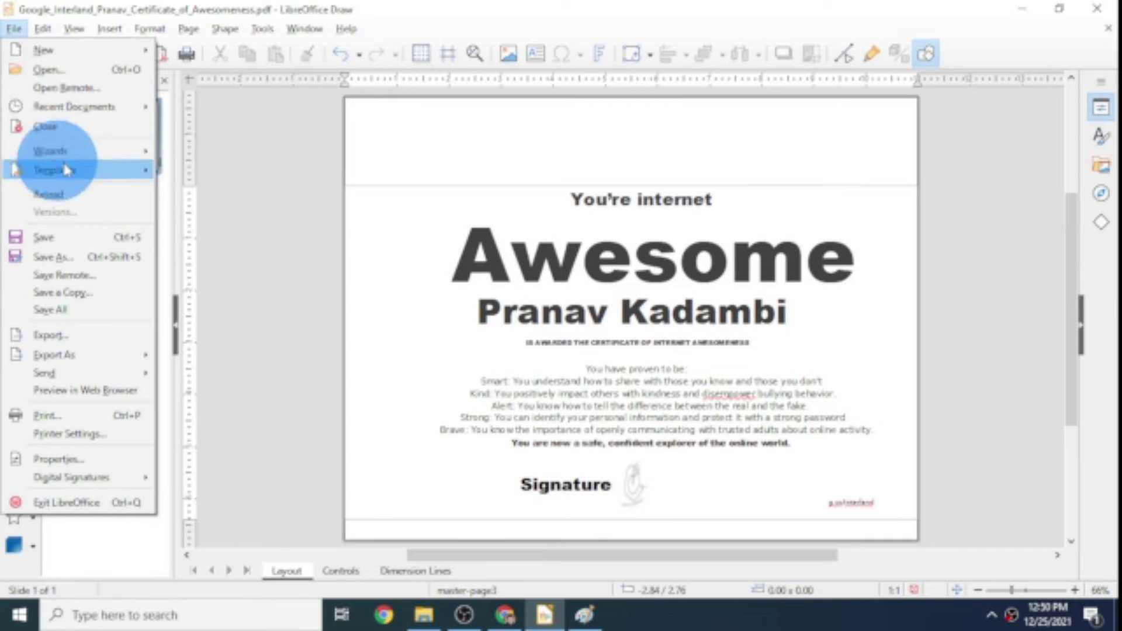
click(58, 237)
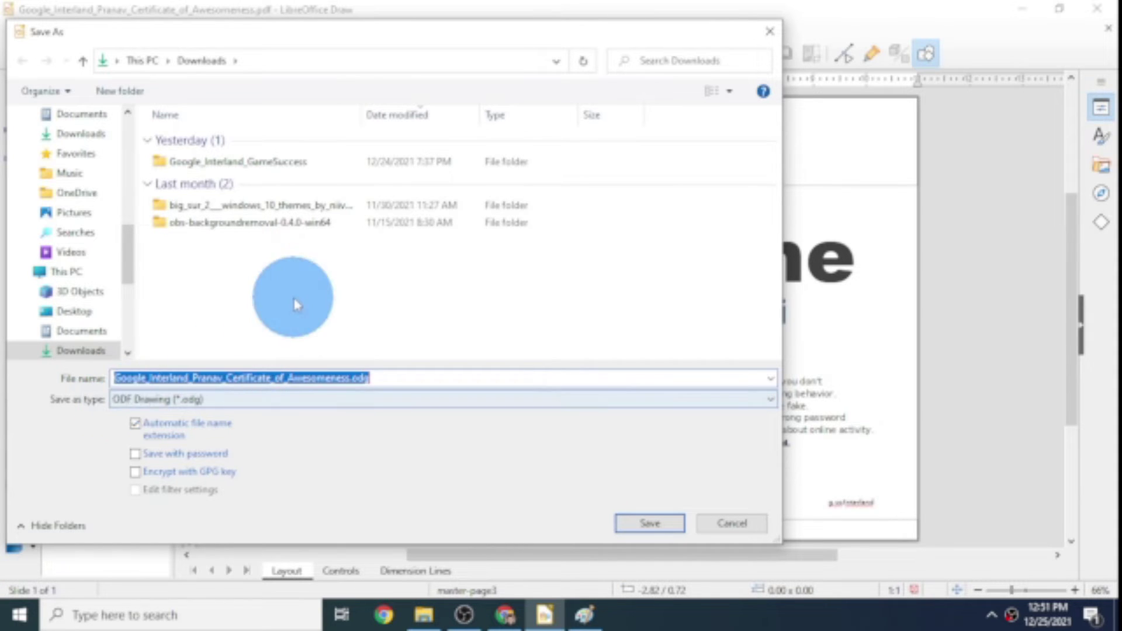
right_click(295, 299)
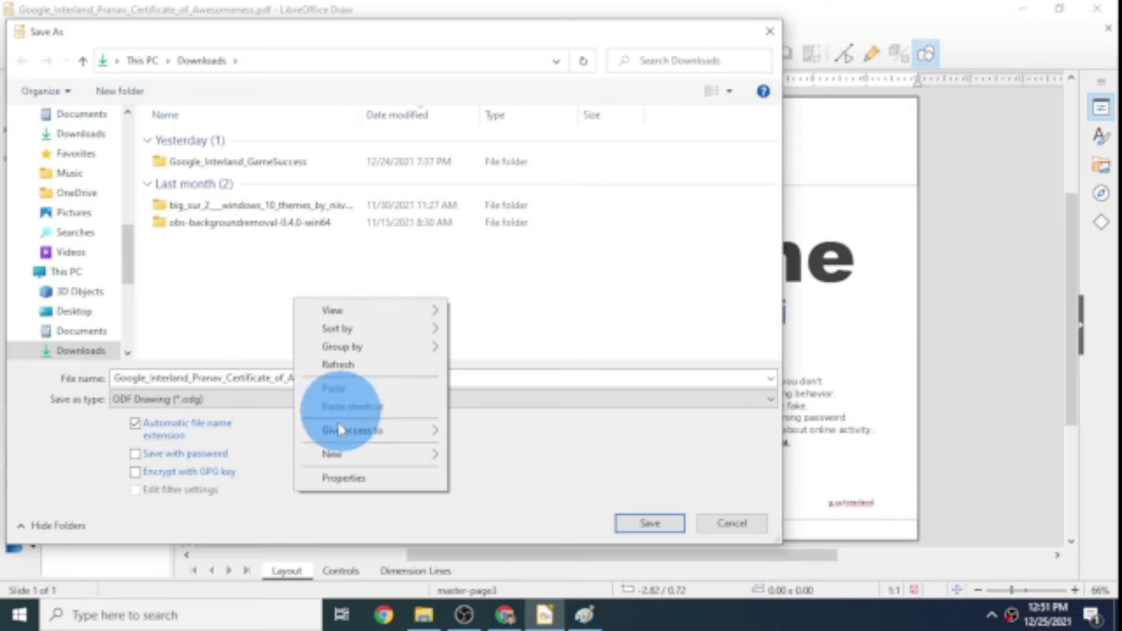
mouse_move(353, 459)
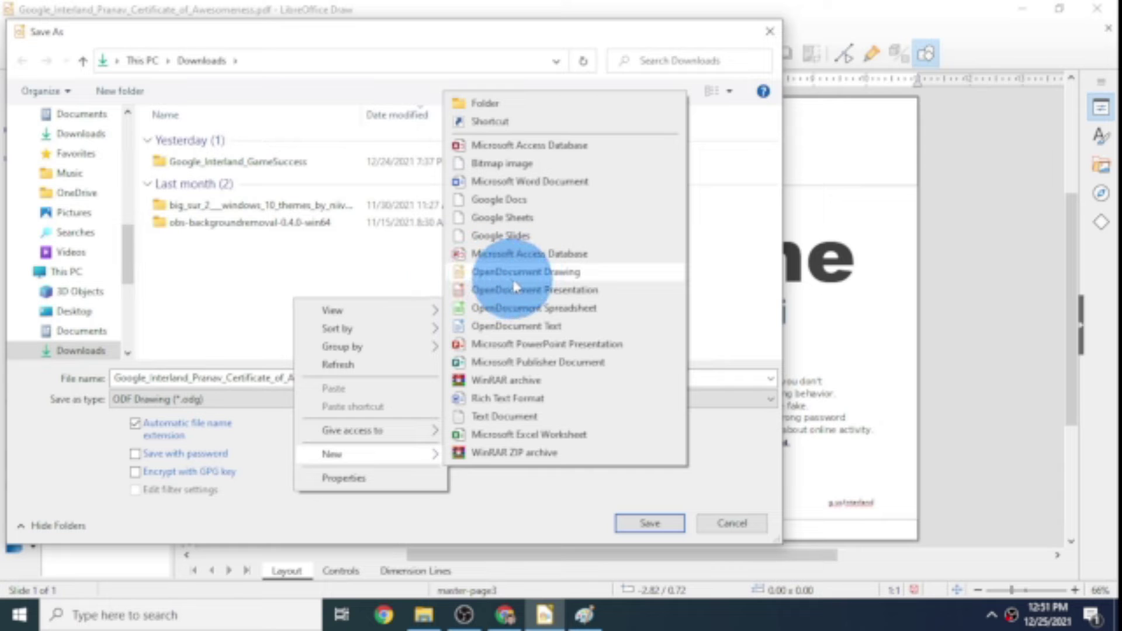
click(298, 295)
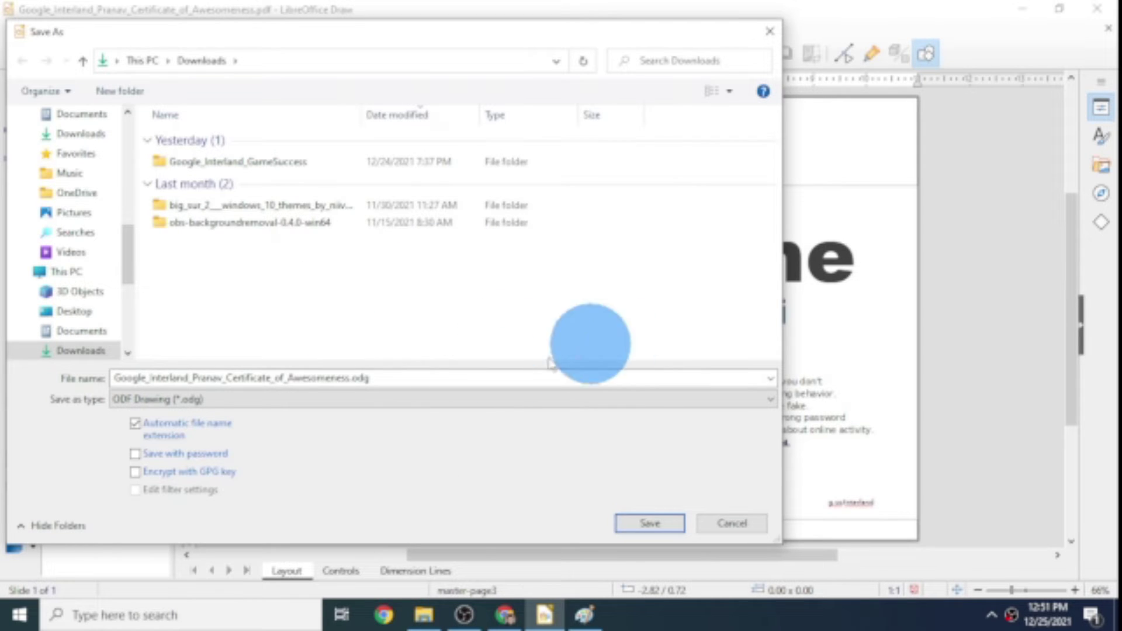
click(716, 528)
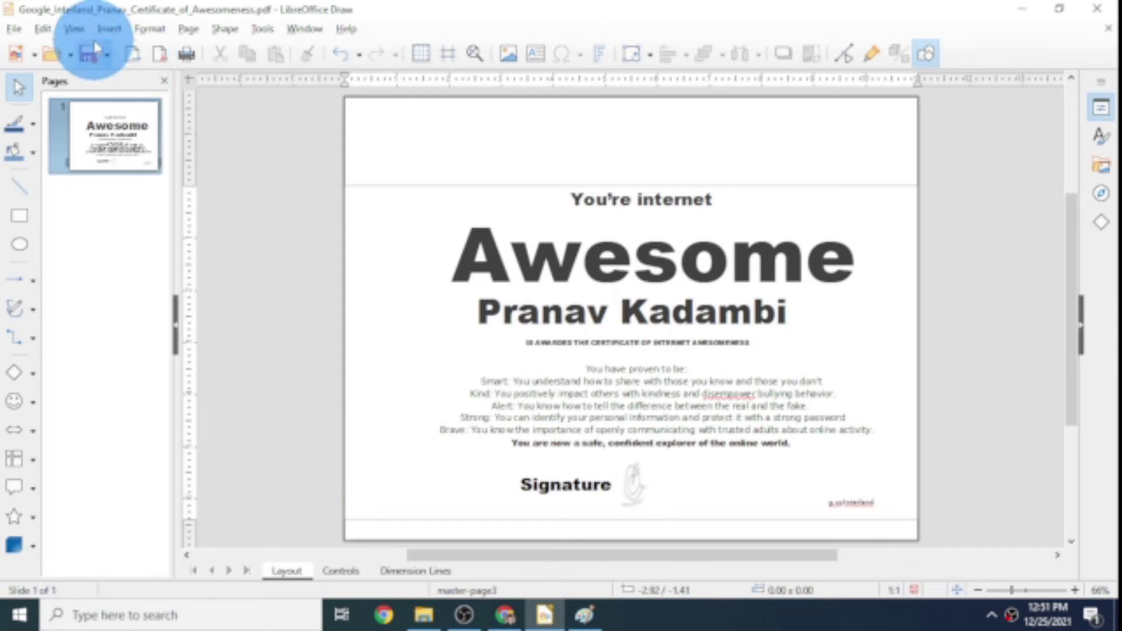
- Start exporting the certificate as a PDF with the page range set to All and show the export's security settings
click(15, 30)
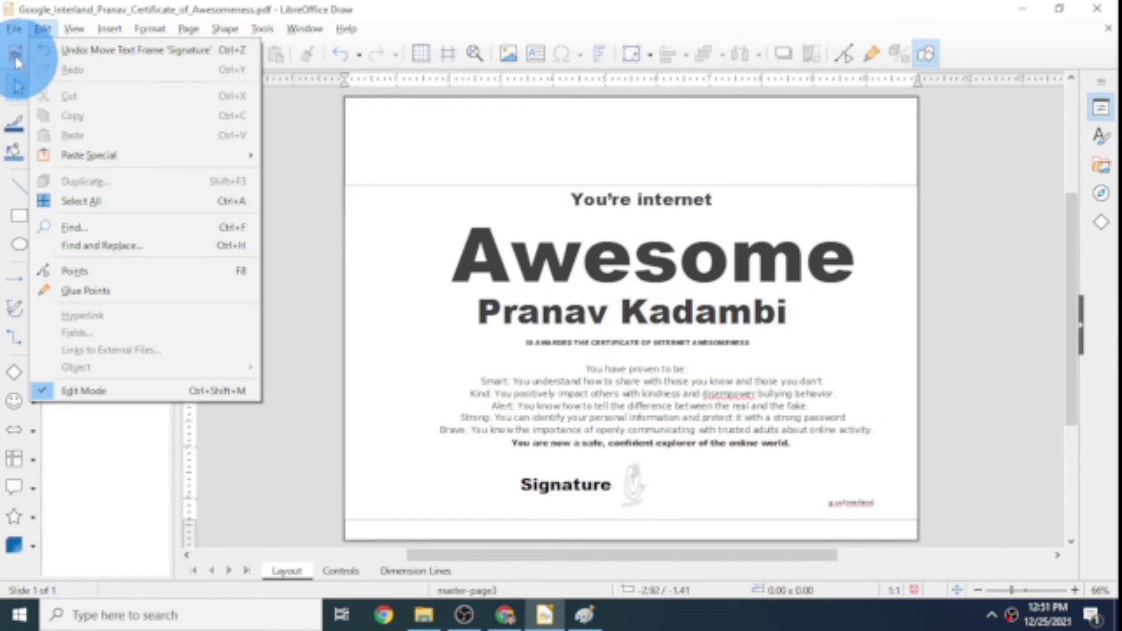
mouse_move(72, 356)
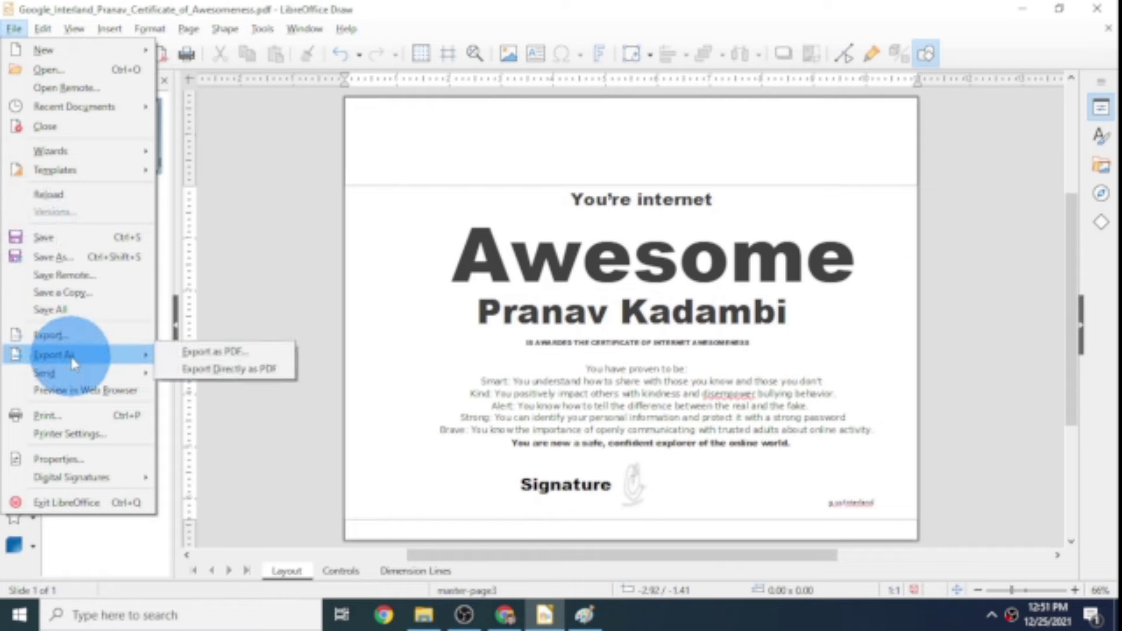
click(193, 354)
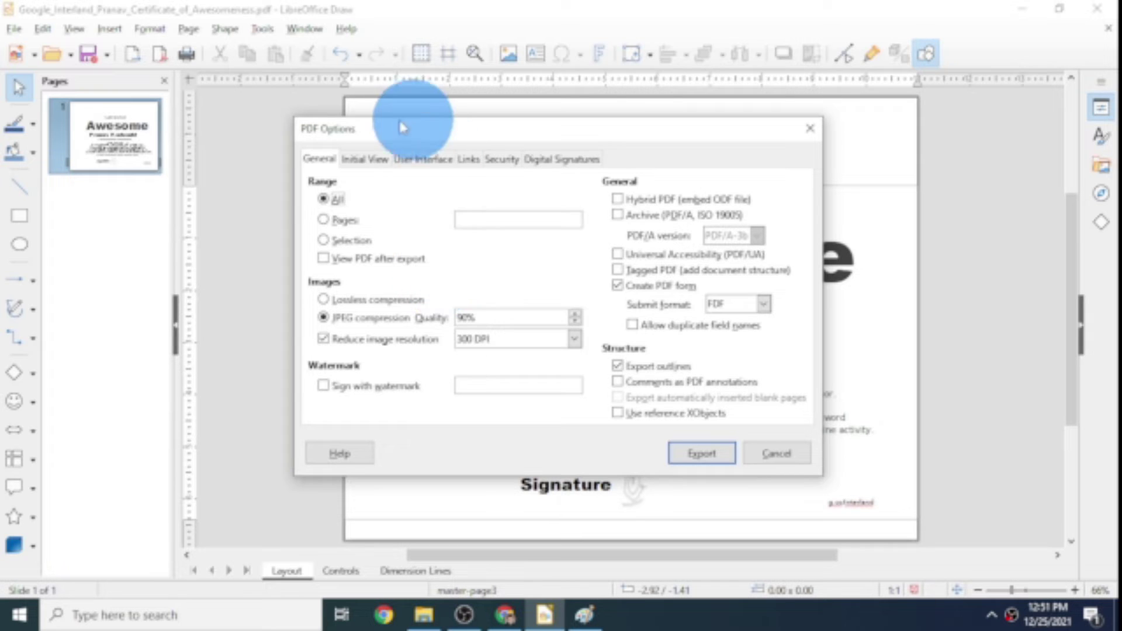
mouse_move(418, 141)
mouse_down()
mouse_move(435, 139)
mouse_move(426, 132)
mouse_up()
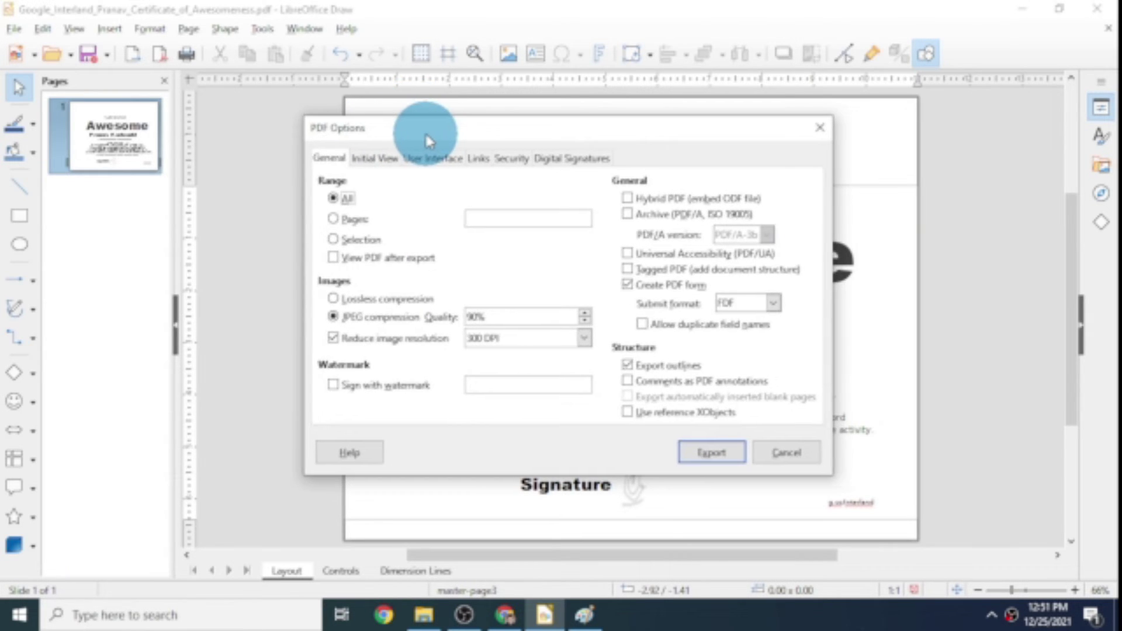
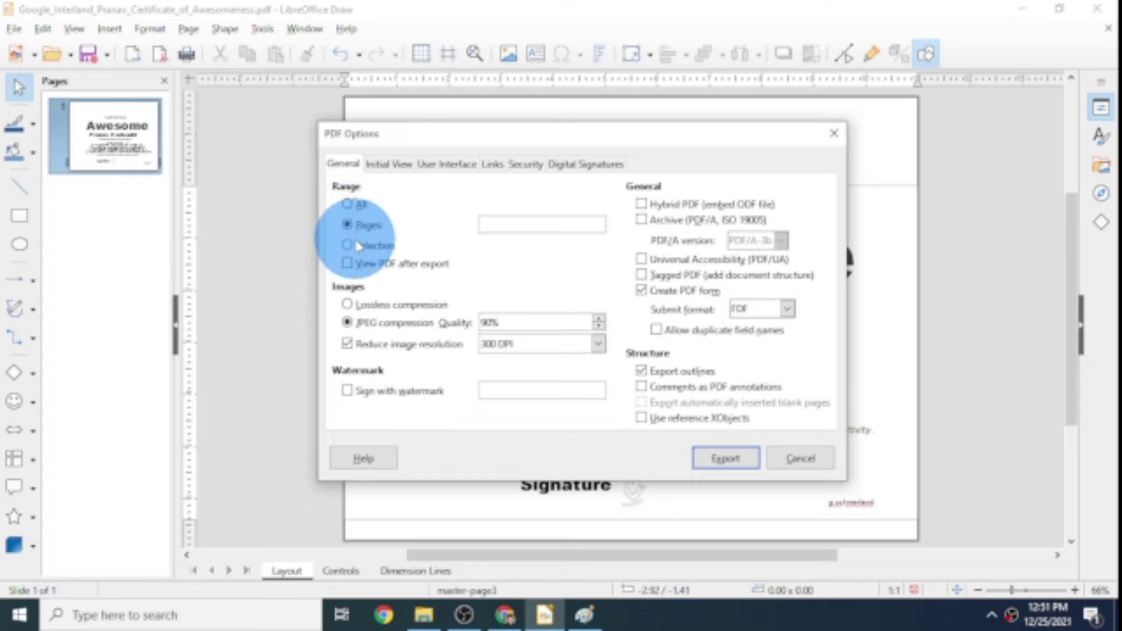
click(361, 204)
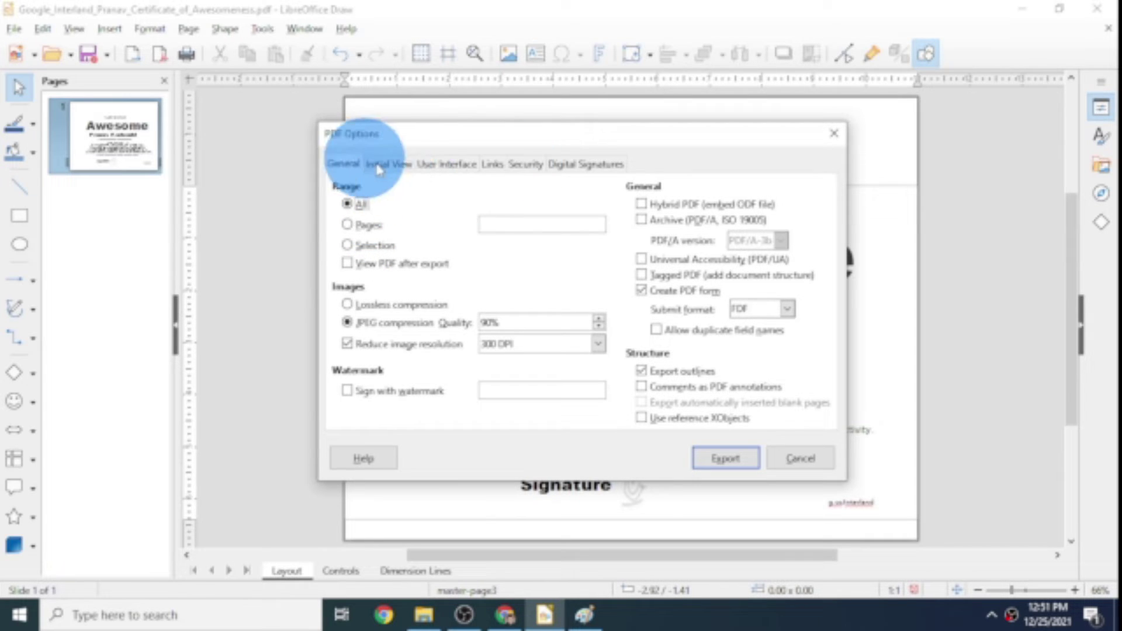
click(524, 165)
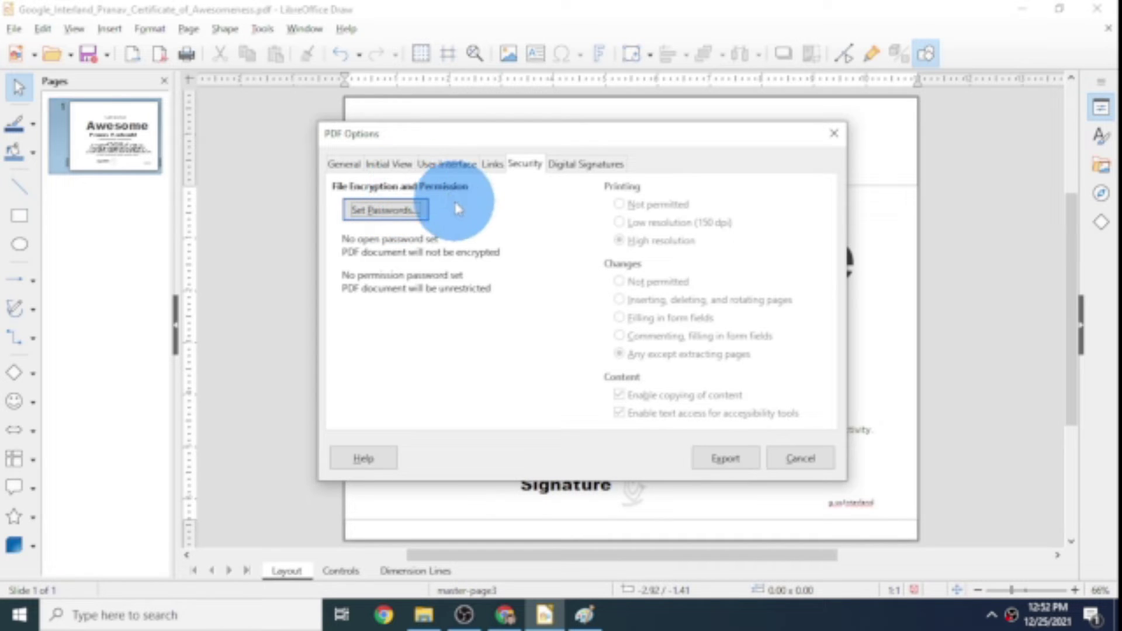
- Set and confirm both an open password and a permission password for the exported PDF
click(386, 212)
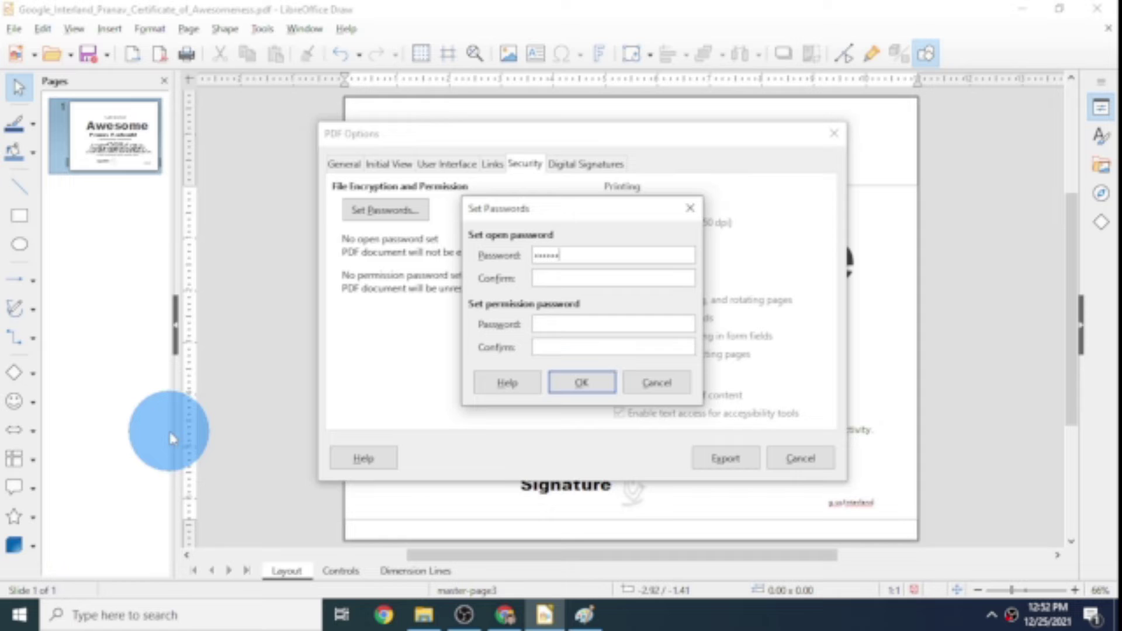
click(535, 281)
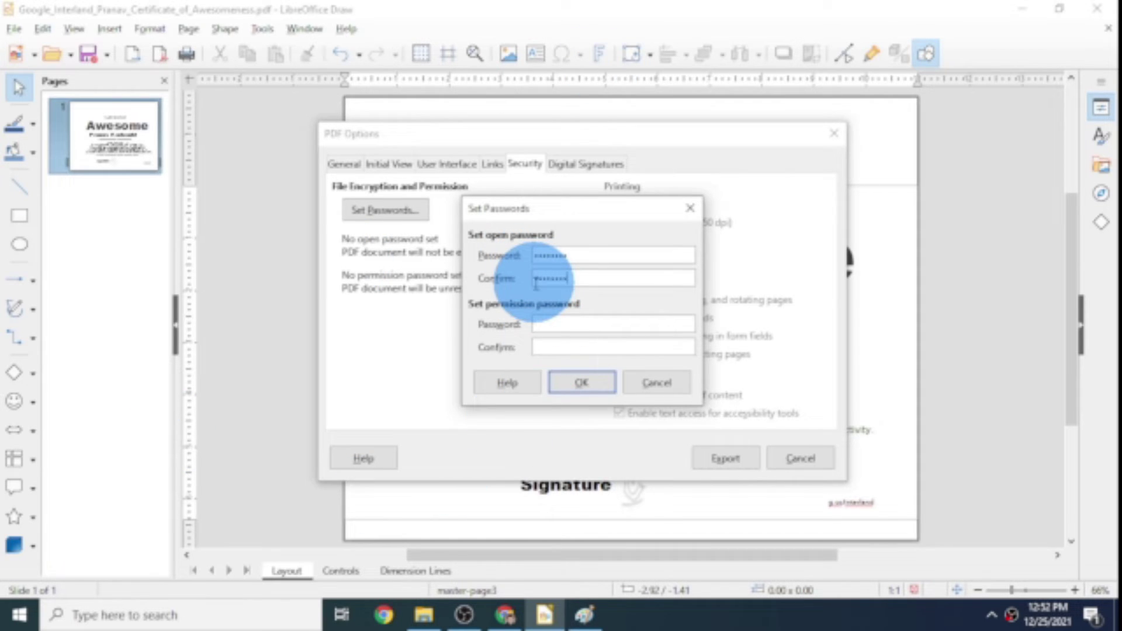
click(549, 323)
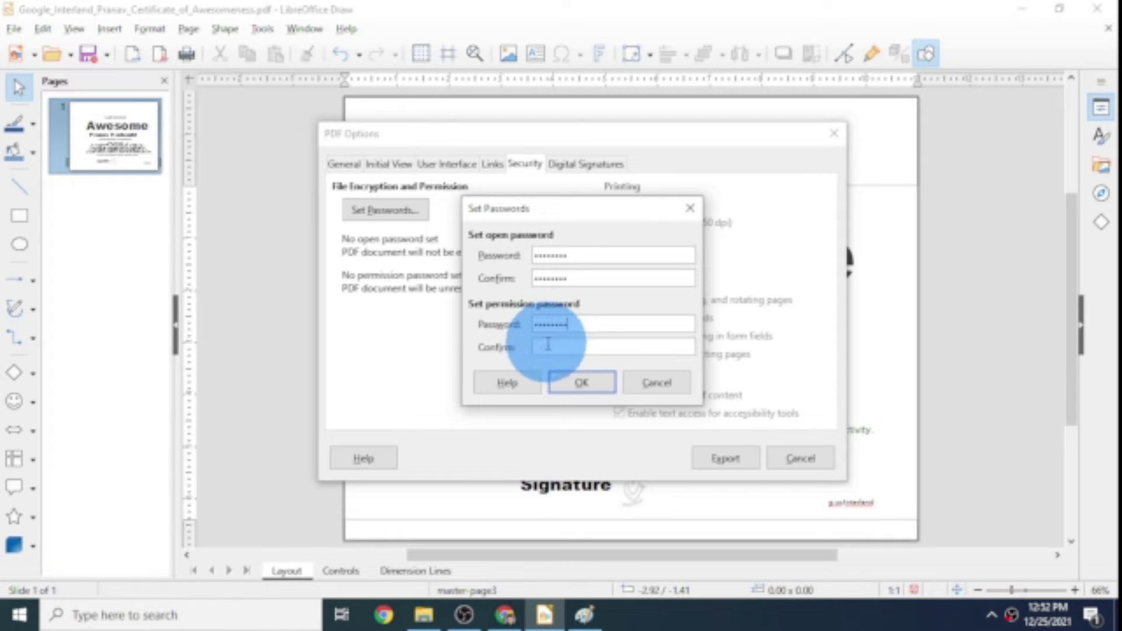
click(544, 345)
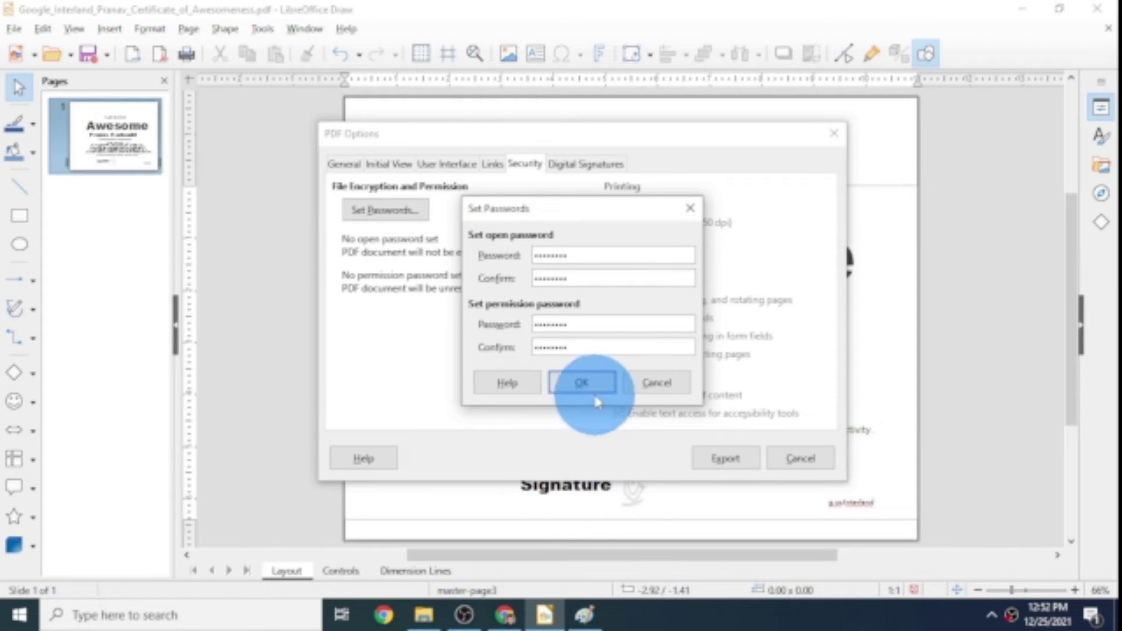
click(582, 383)
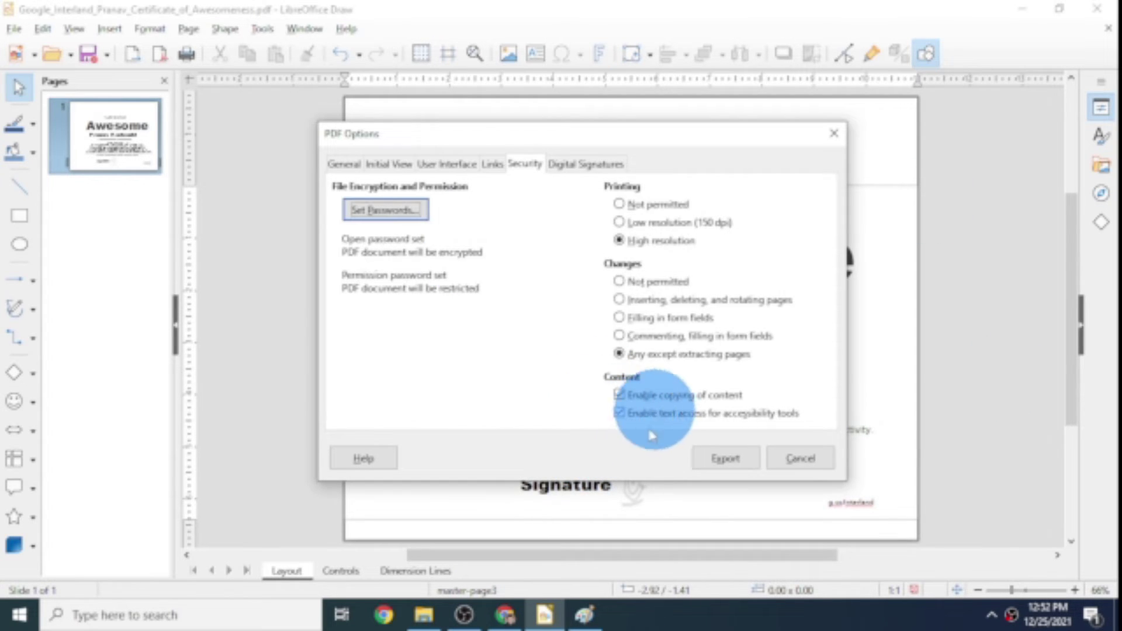
- Redefine the PDF's passwords, entering and confirming only the open password and leaving the permission password empty
click(404, 210)
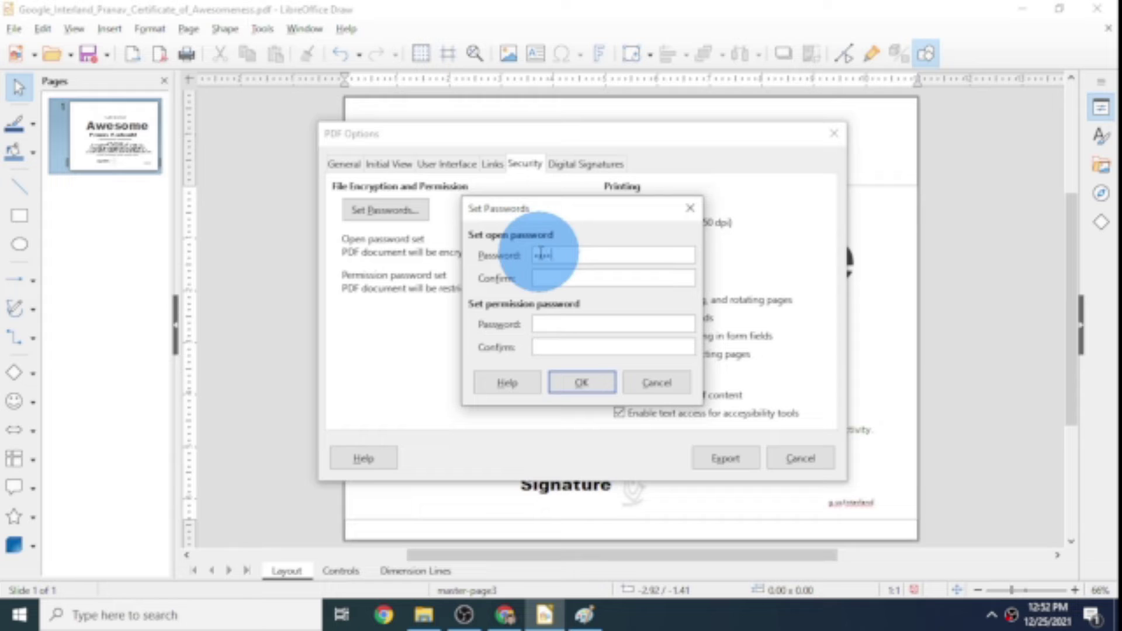
click(564, 278)
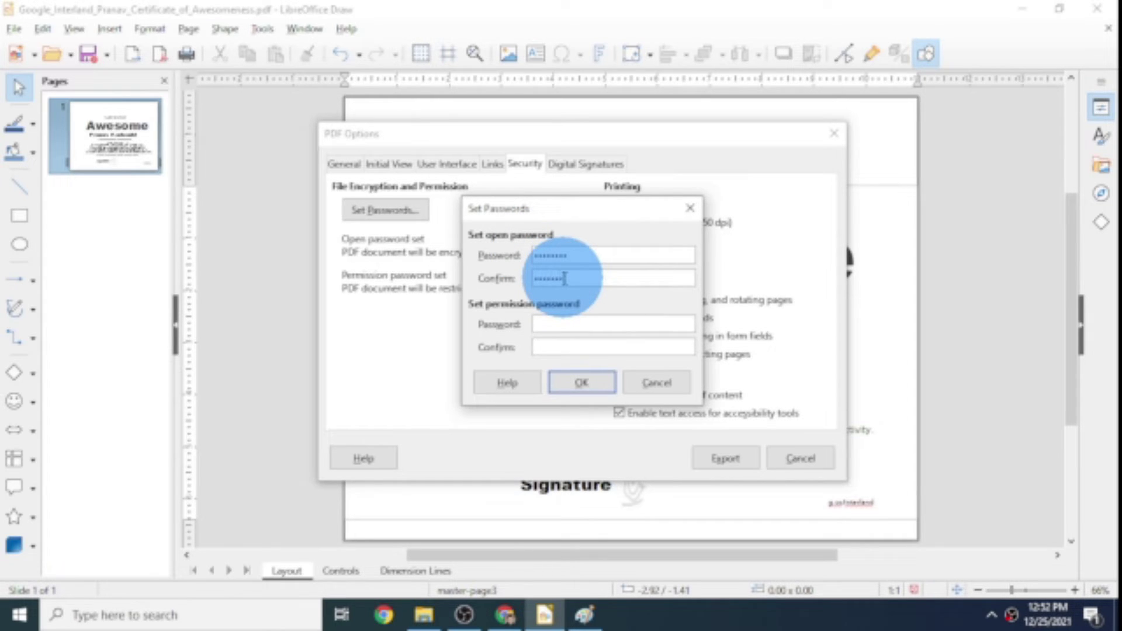
click(579, 381)
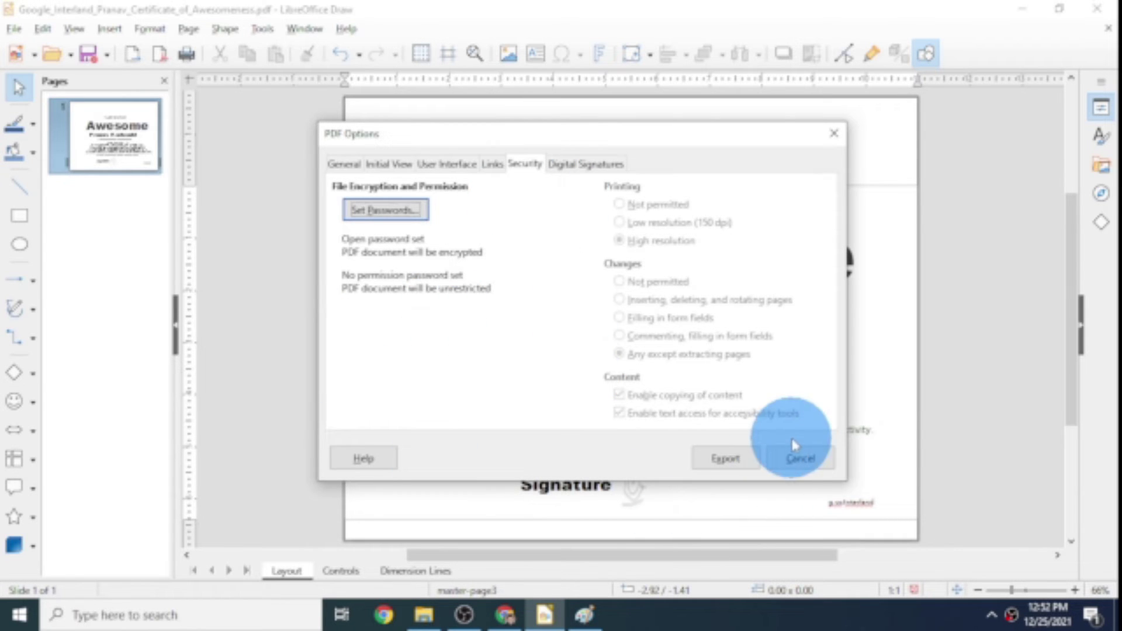
- Export the certificate PDF to the Downloads folder under its existing file name, replacing the file already there
click(723, 458)
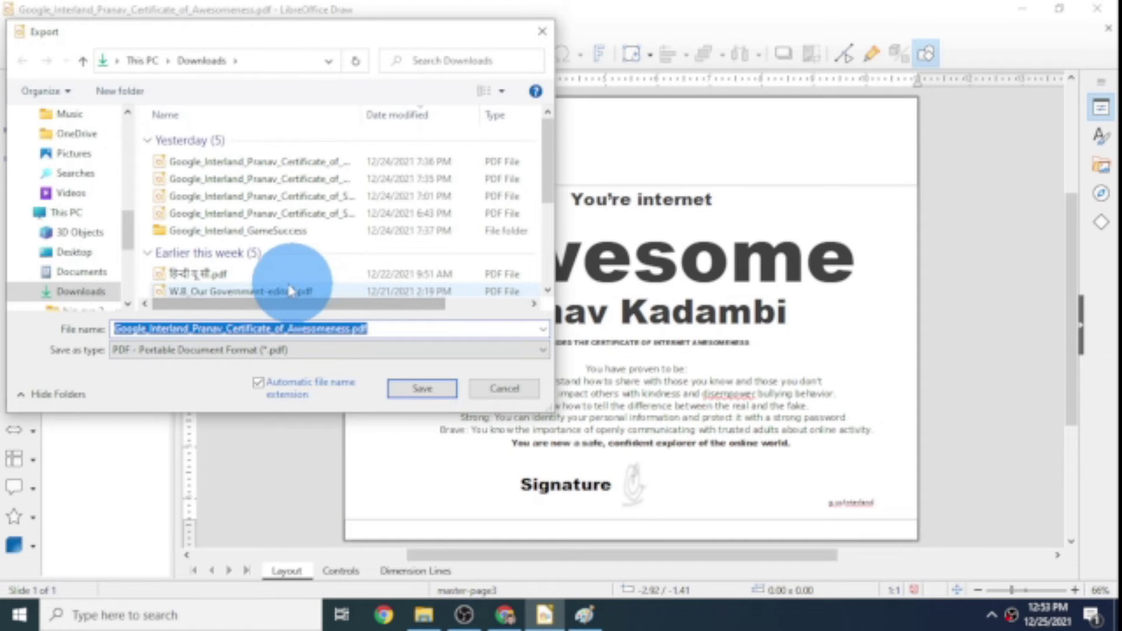
click(379, 329)
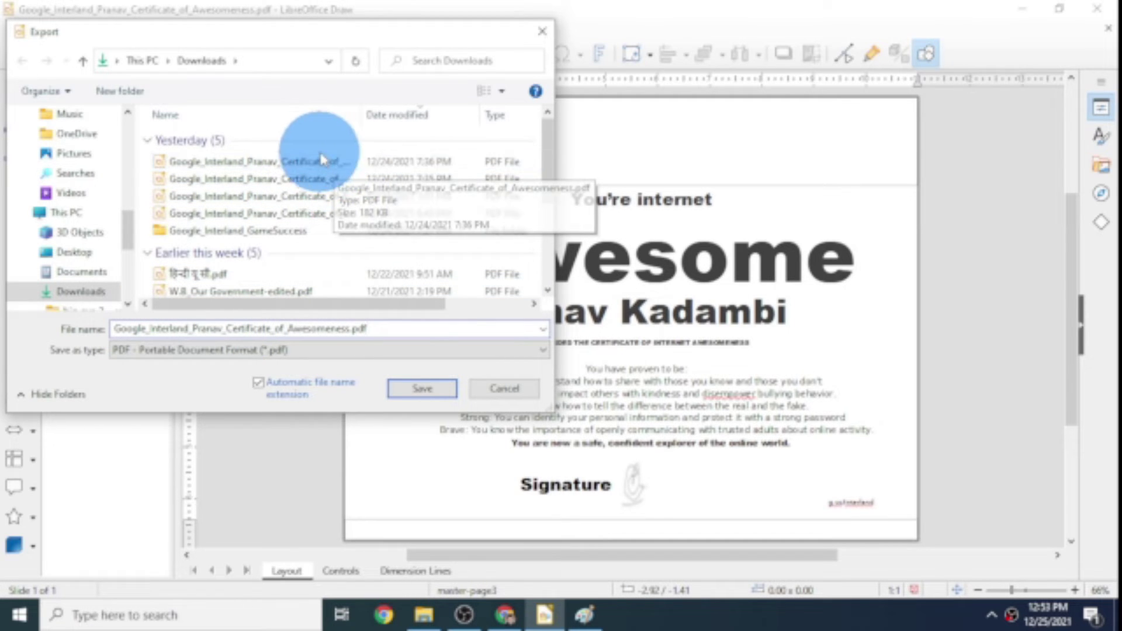
click(426, 385)
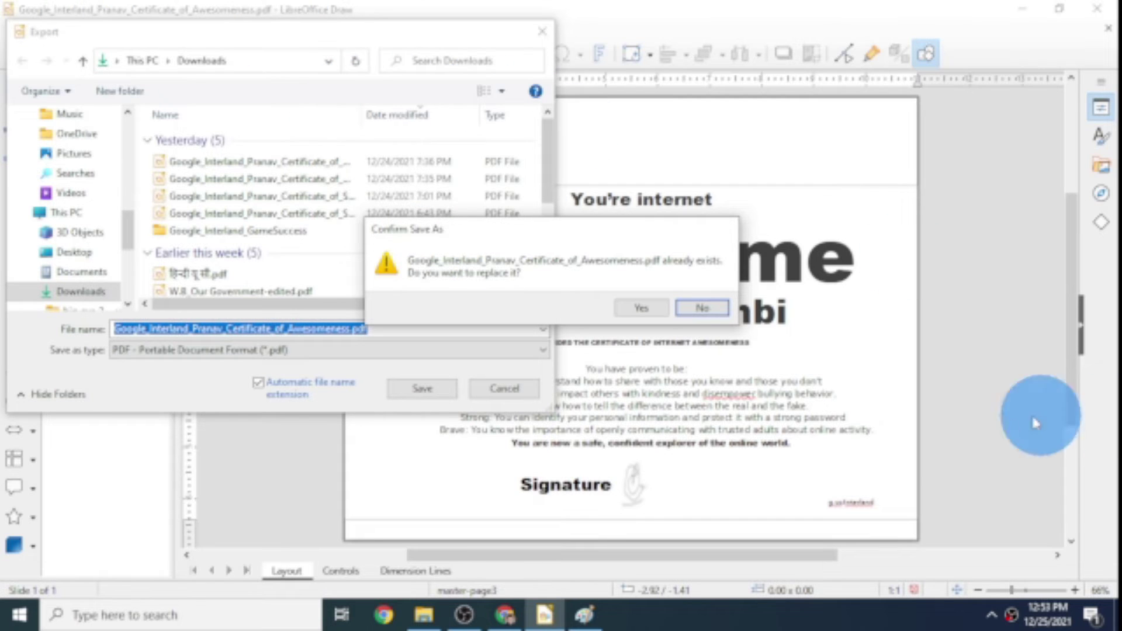
click(642, 308)
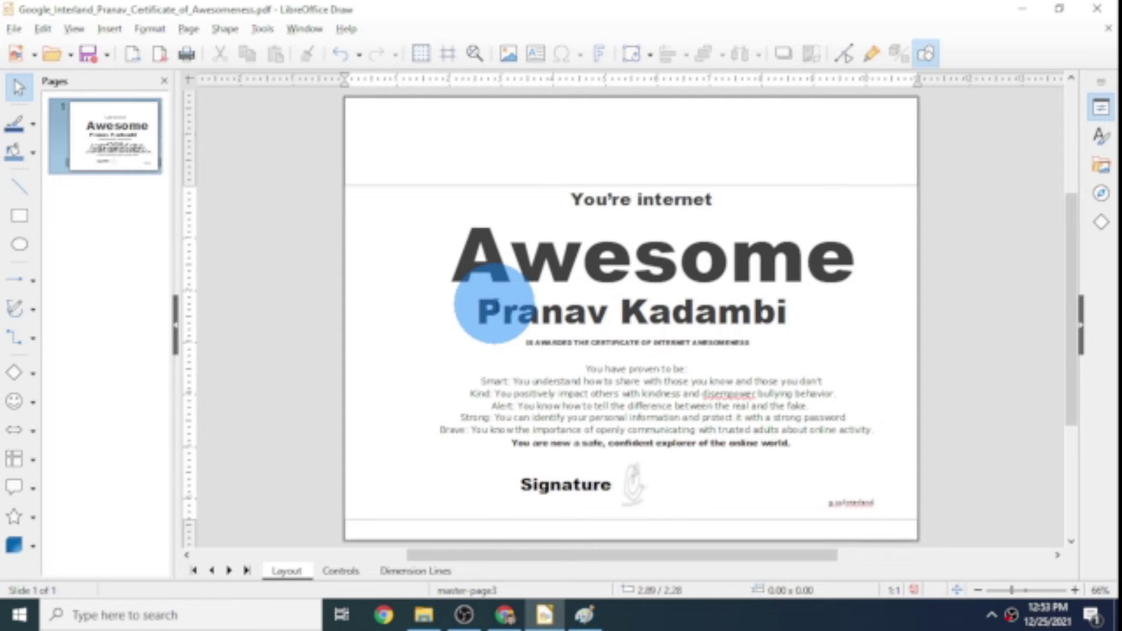
click(642, 482)
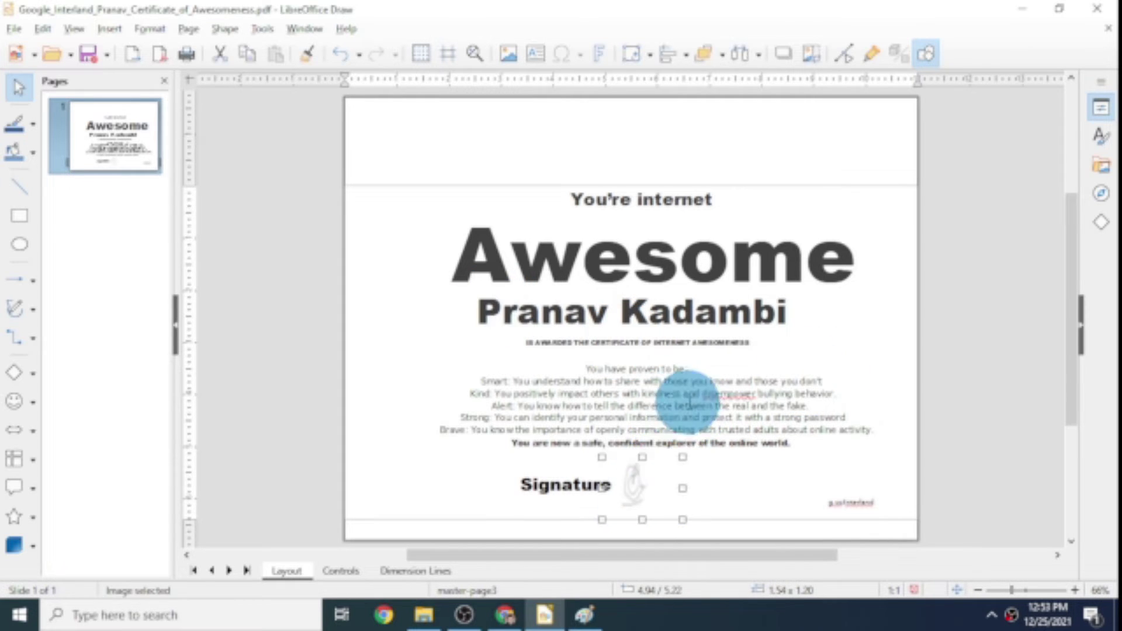
click(688, 403)
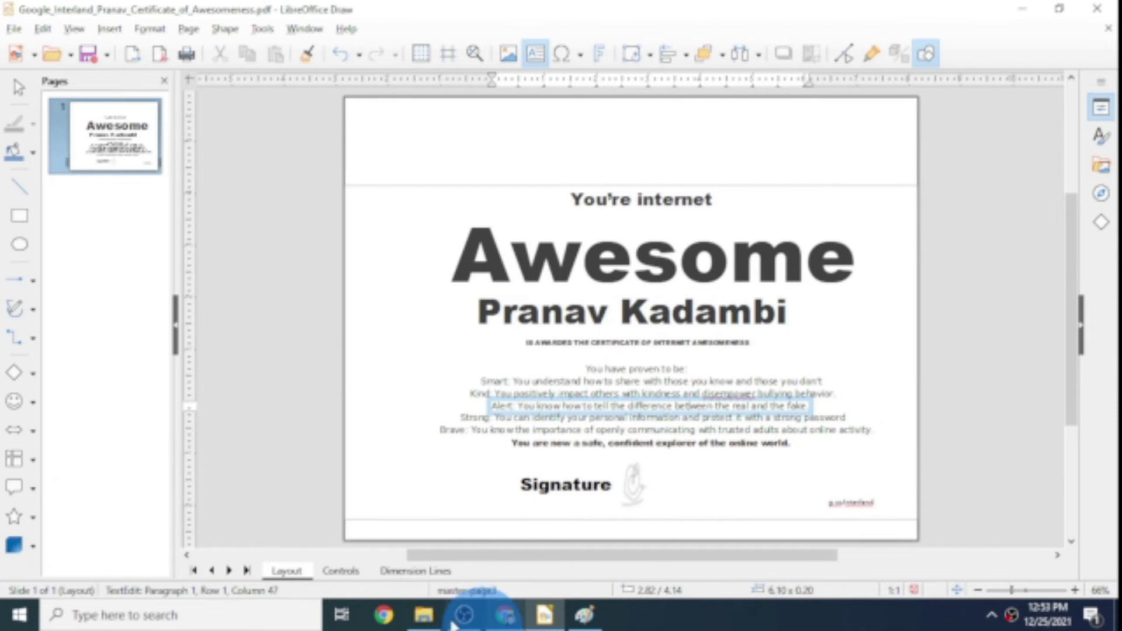
- Switch to File Explorer and open "List of YouTube videos to make.pdf" from the user's Documents\Personal\YouTube folder
click(423, 614)
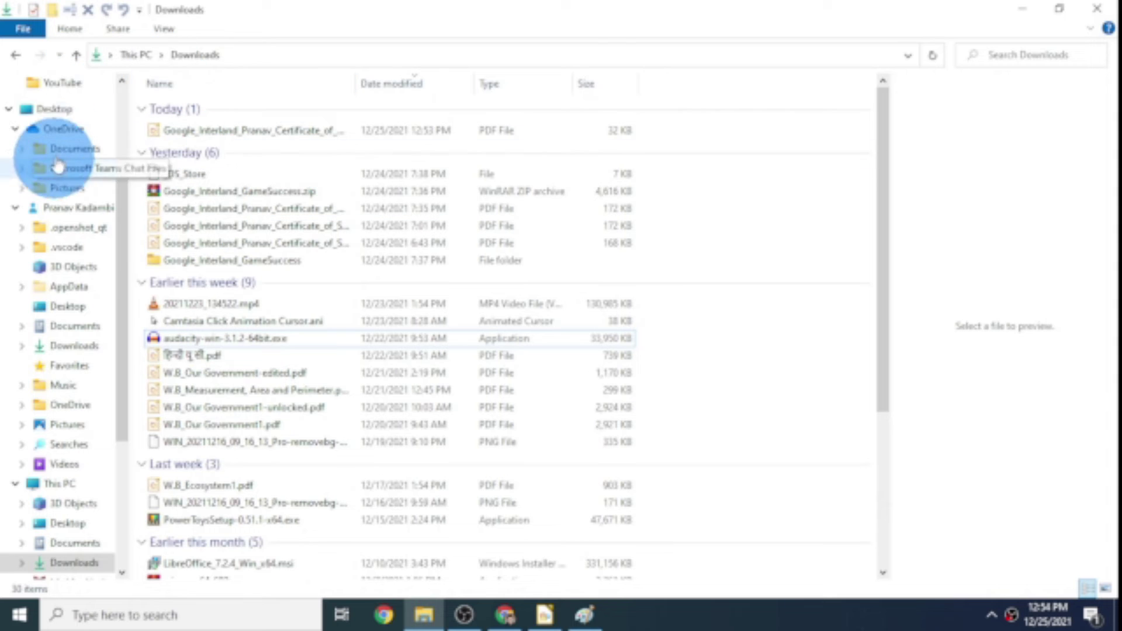
click(73, 148)
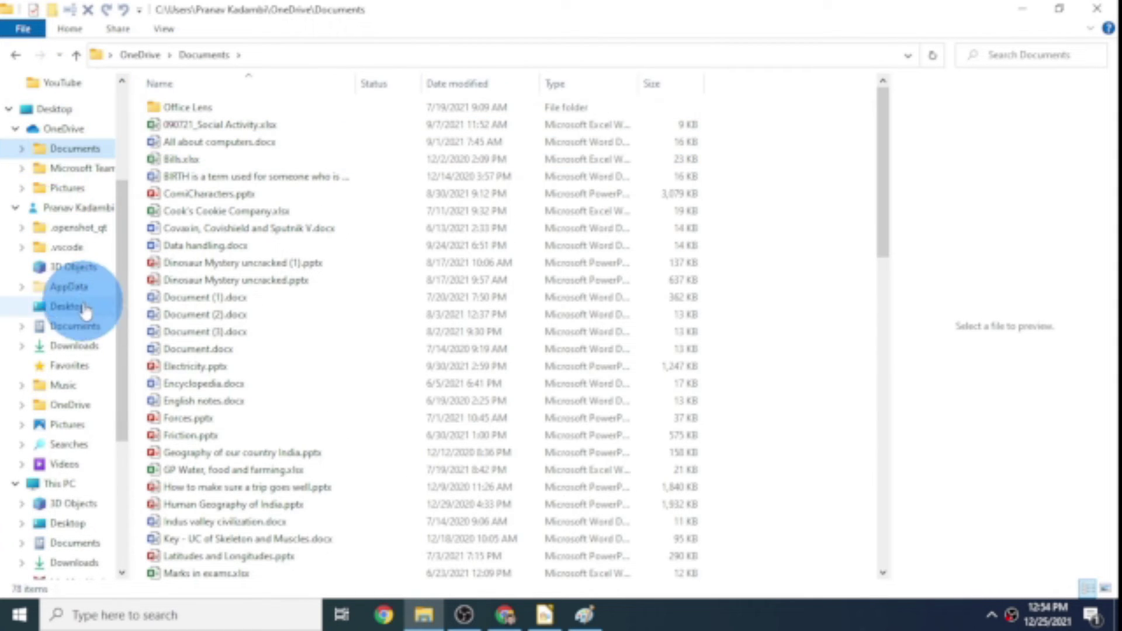
click(74, 326)
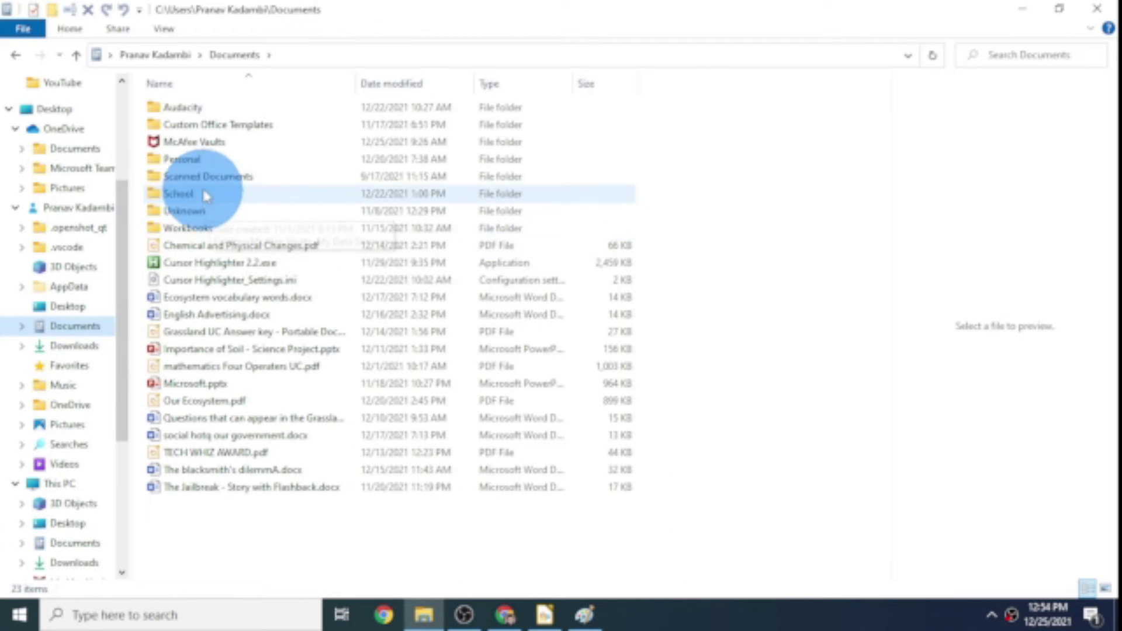
double_click(187, 163)
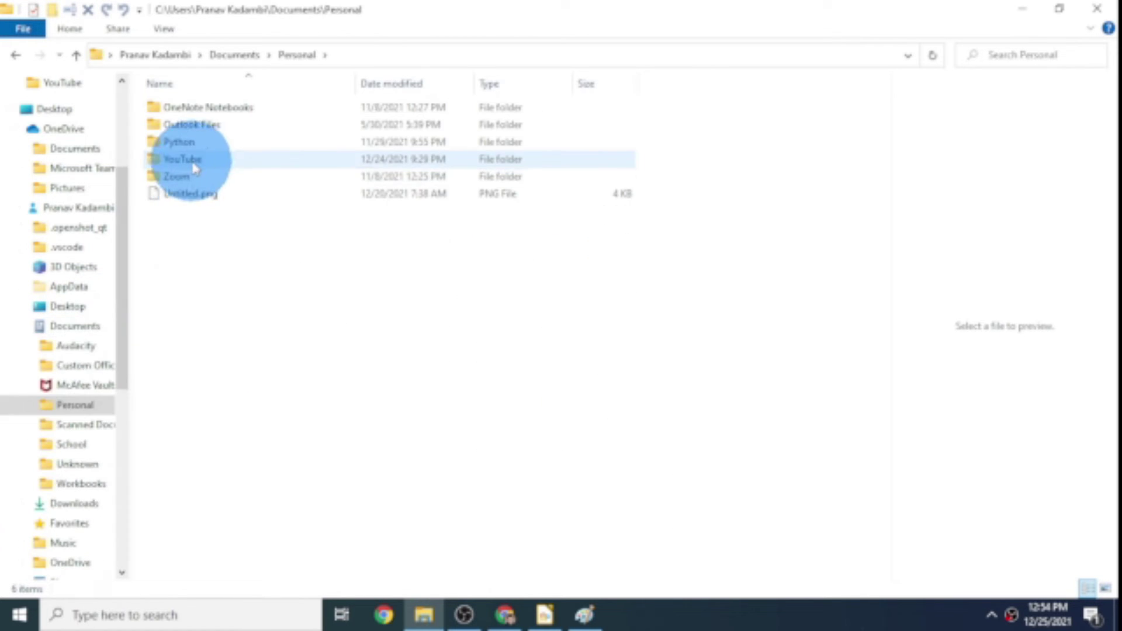
double_click(193, 163)
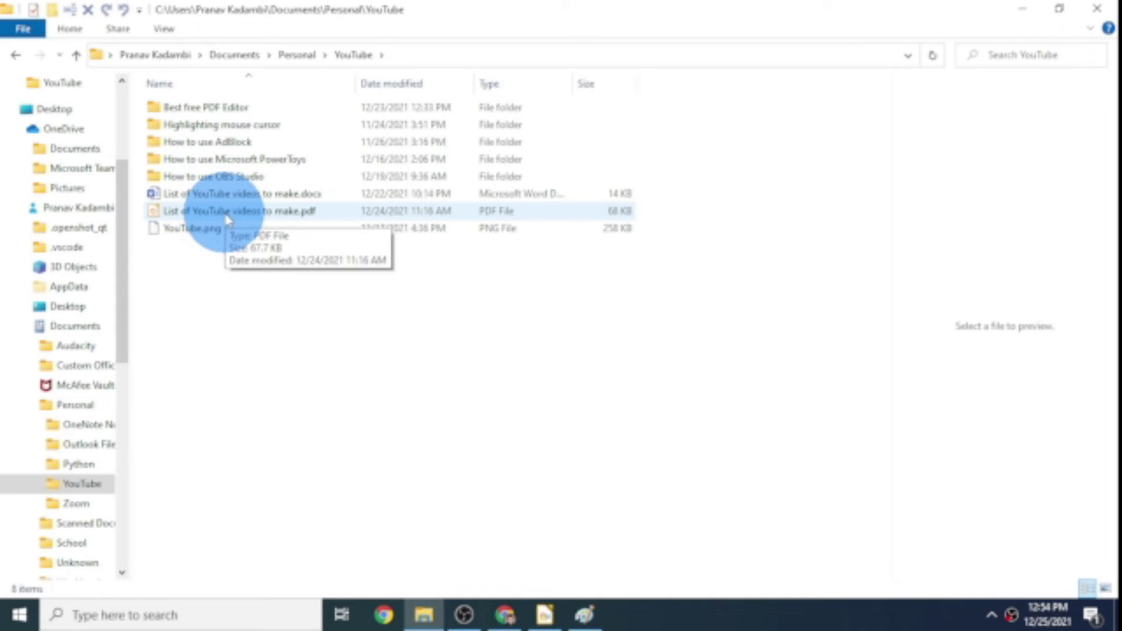
click(251, 215)
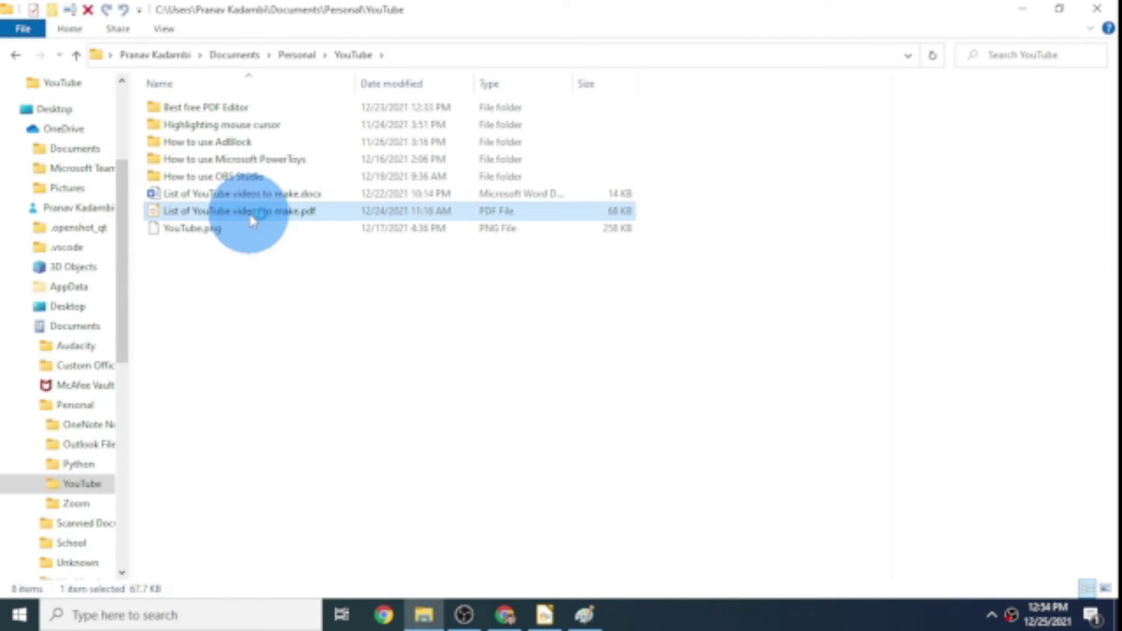
double_click(251, 215)
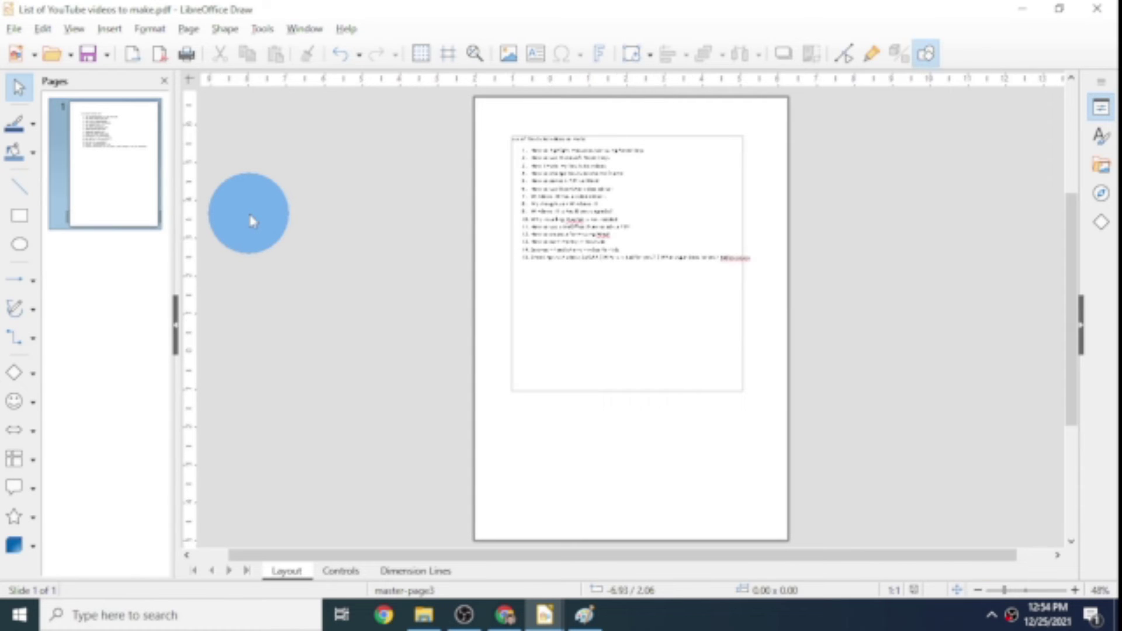
- Examine the numbered list of video titles and check that its lines are separate, editable text frames
click(597, 257)
click(591, 234)
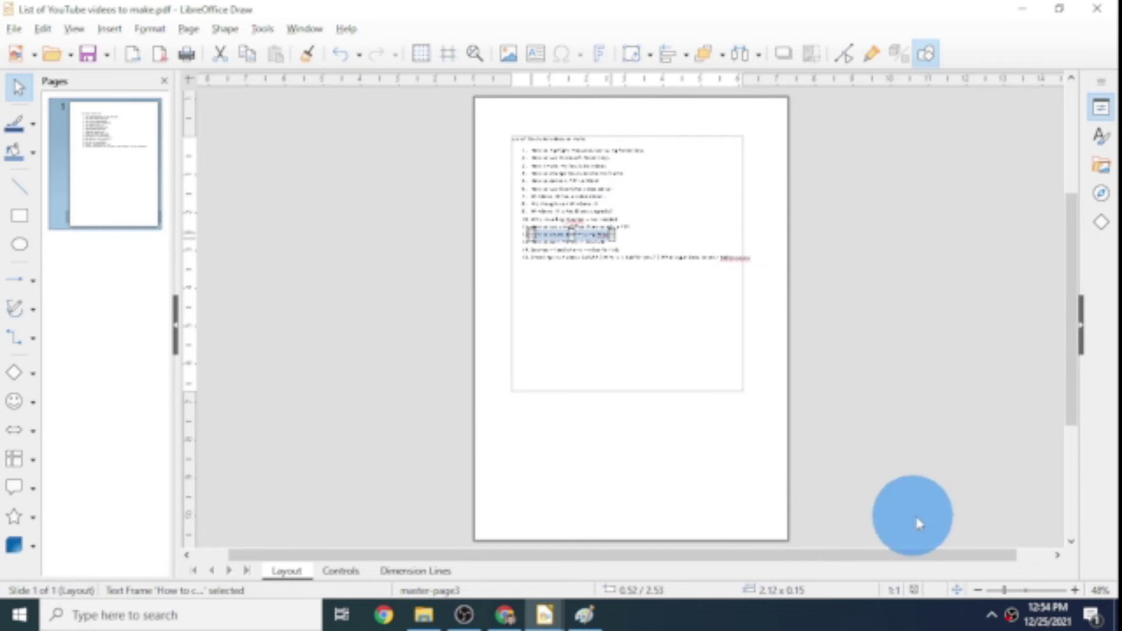
click(1026, 590)
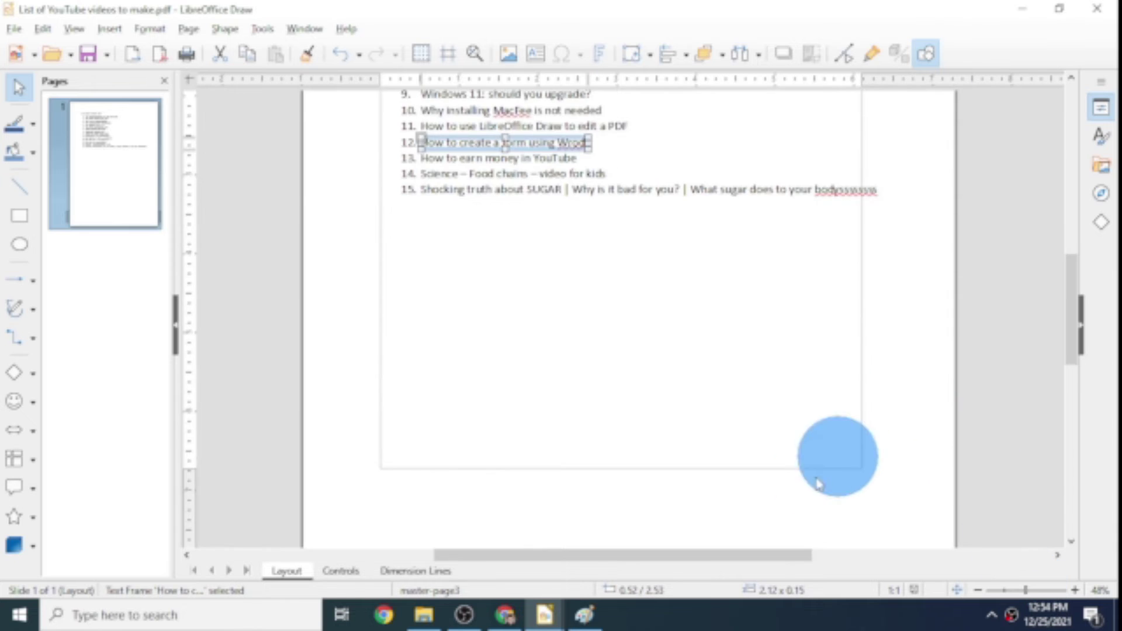
scroll(819, 473, up, 5)
scroll(819, 473, down, 3)
scroll(819, 474, up, 2)
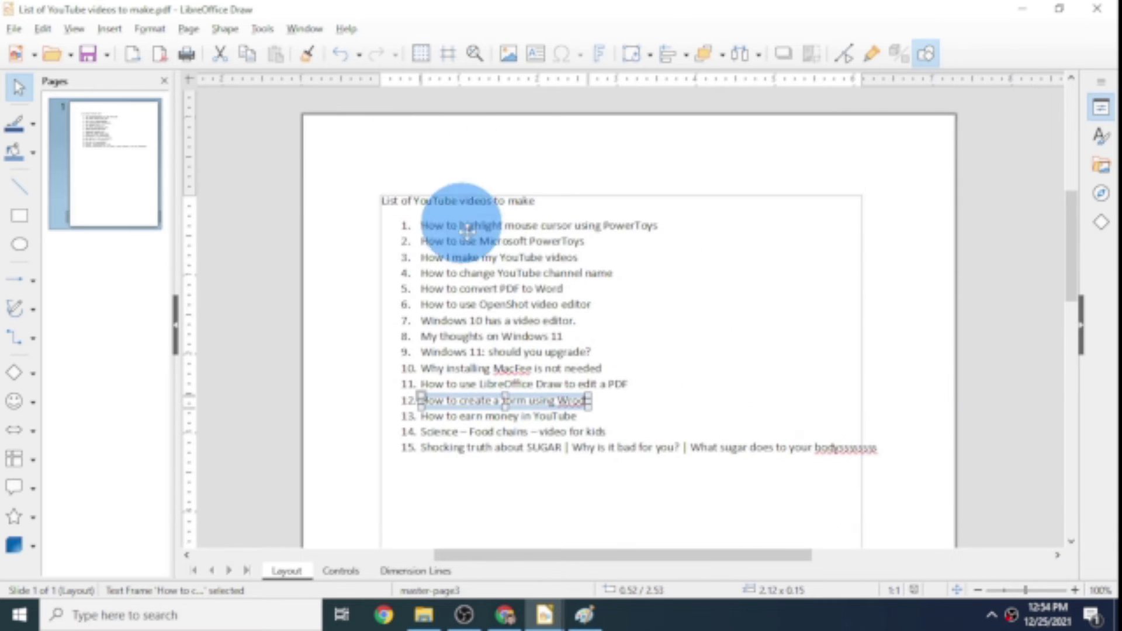
click(489, 257)
click(513, 288)
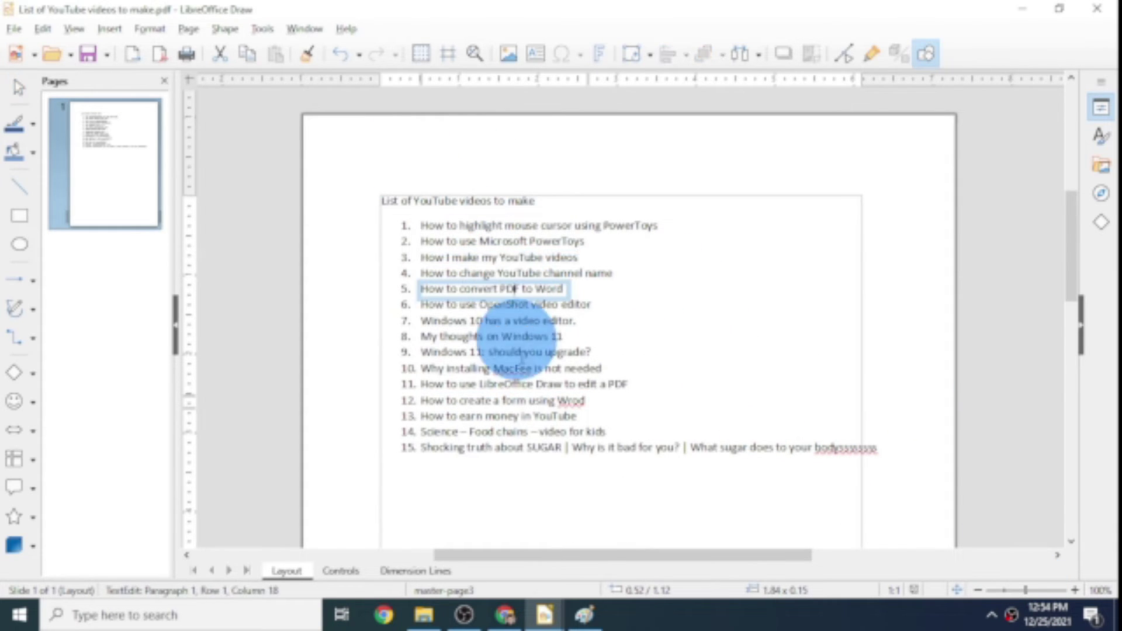
scroll(1007, 188, up, 2)
scroll(684, 424, down, 2)
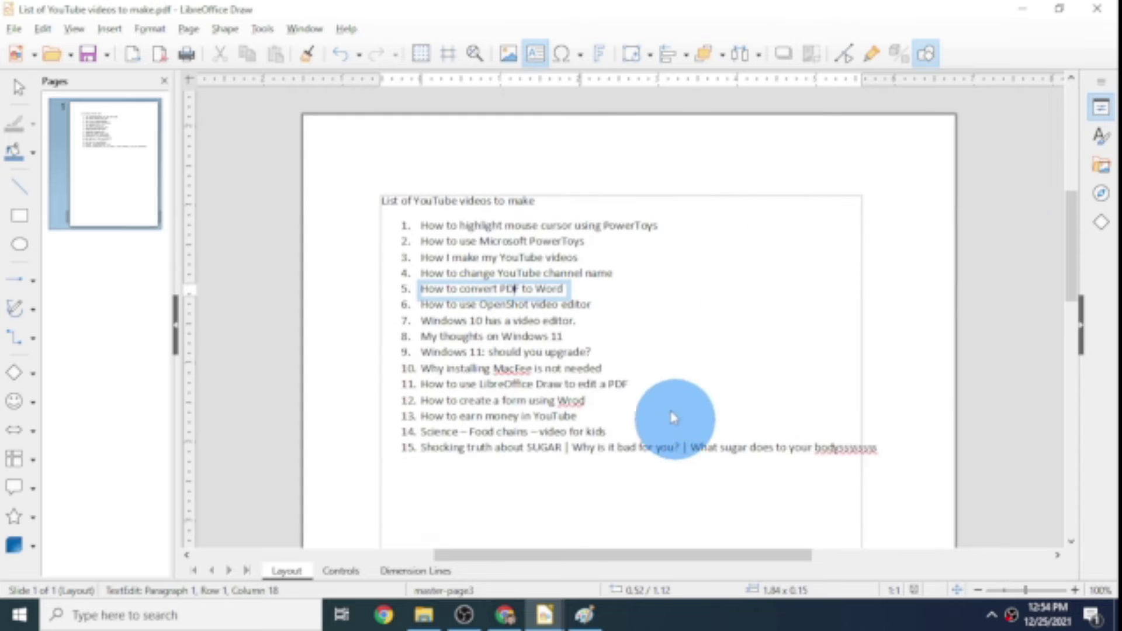
- Correct the misspelled "MacFee" to "McAfee" in item 10 of the video list
click(520, 368)
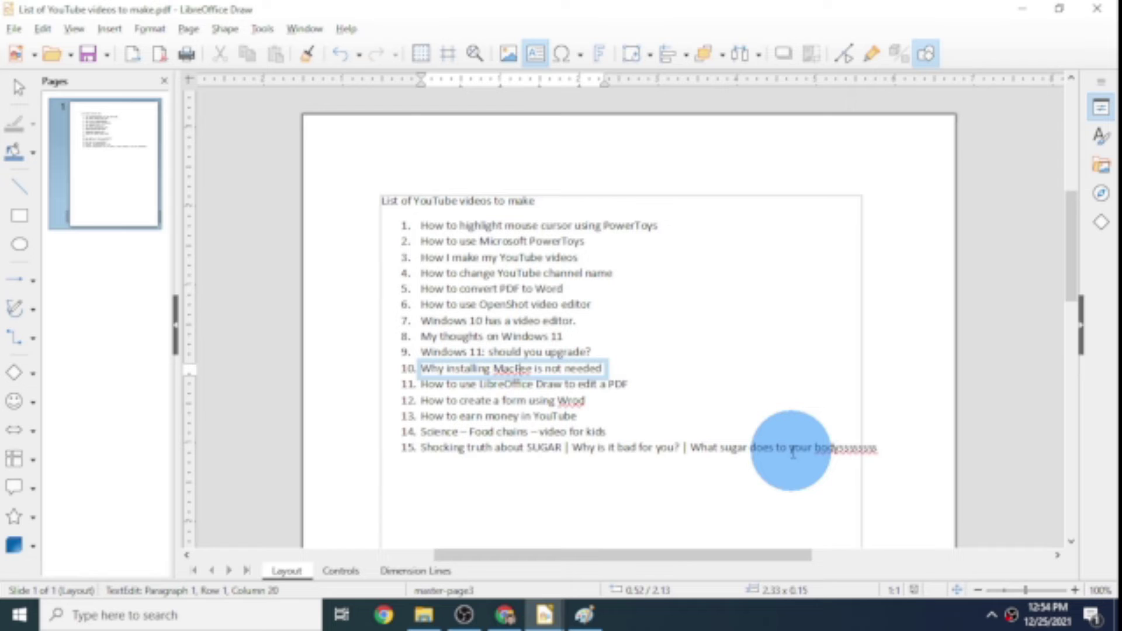
key(BackSpace)
key(BackSpace)
key(BackSpace)
key(BackSpace)
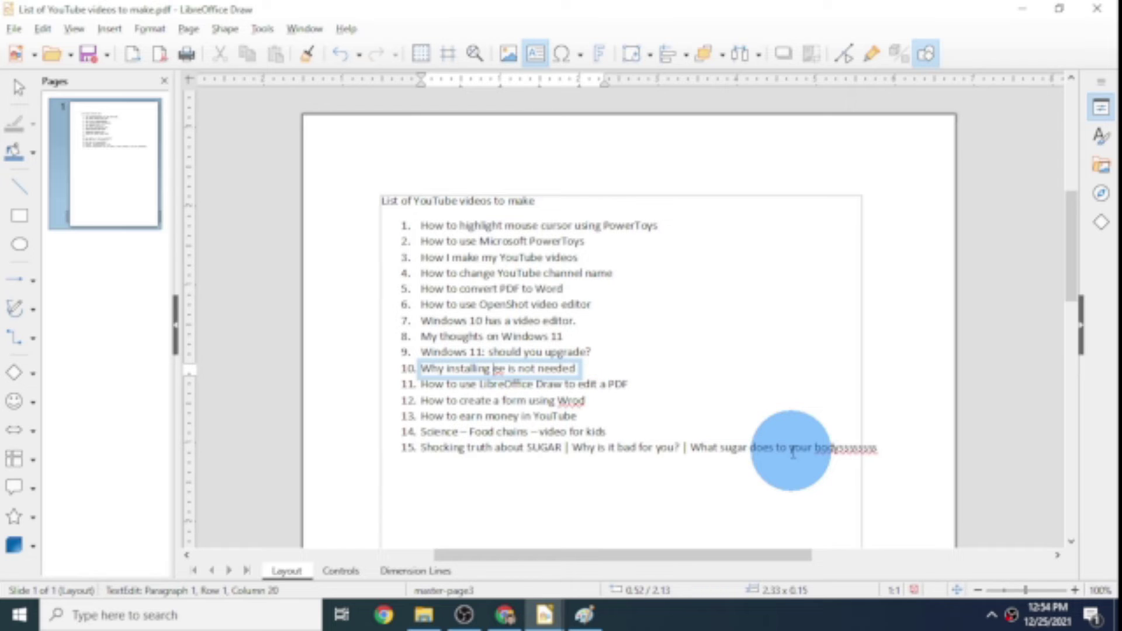
text(M)
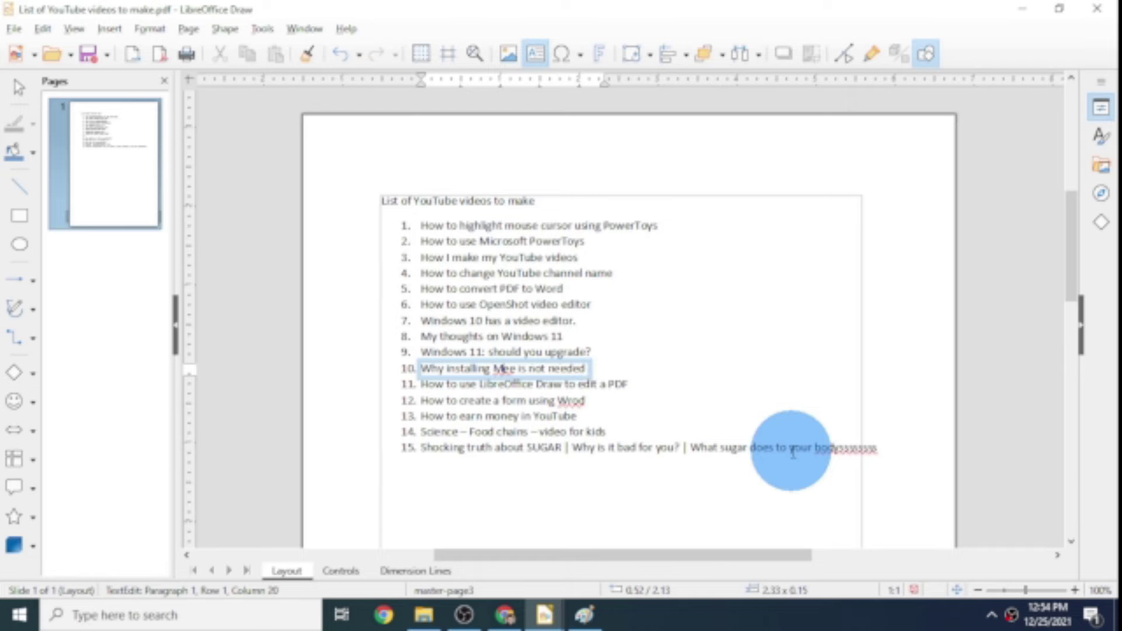
text(cAf)
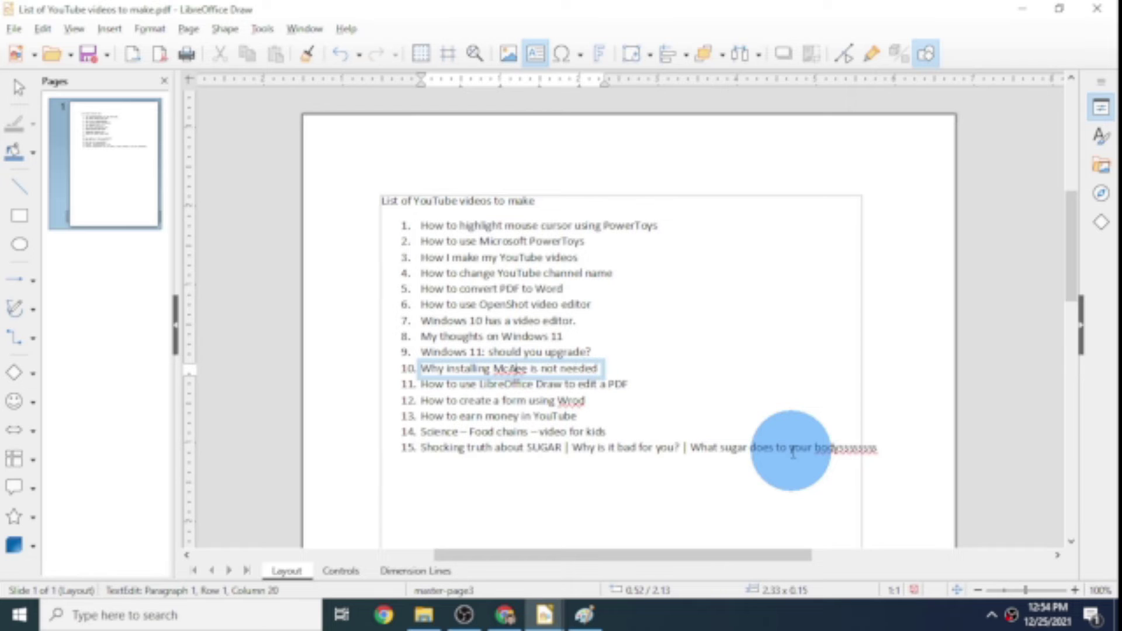
text(f)
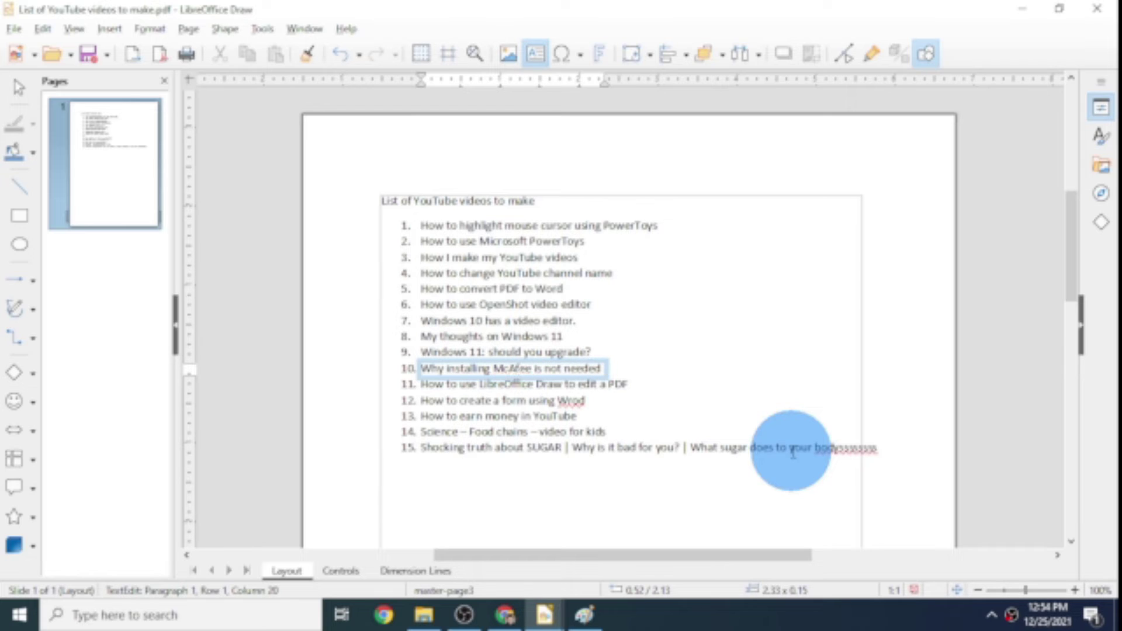
- Correct "Wrod" to "Word" in item 12 and delete the stray letters after "body" in item 15
click(583, 402)
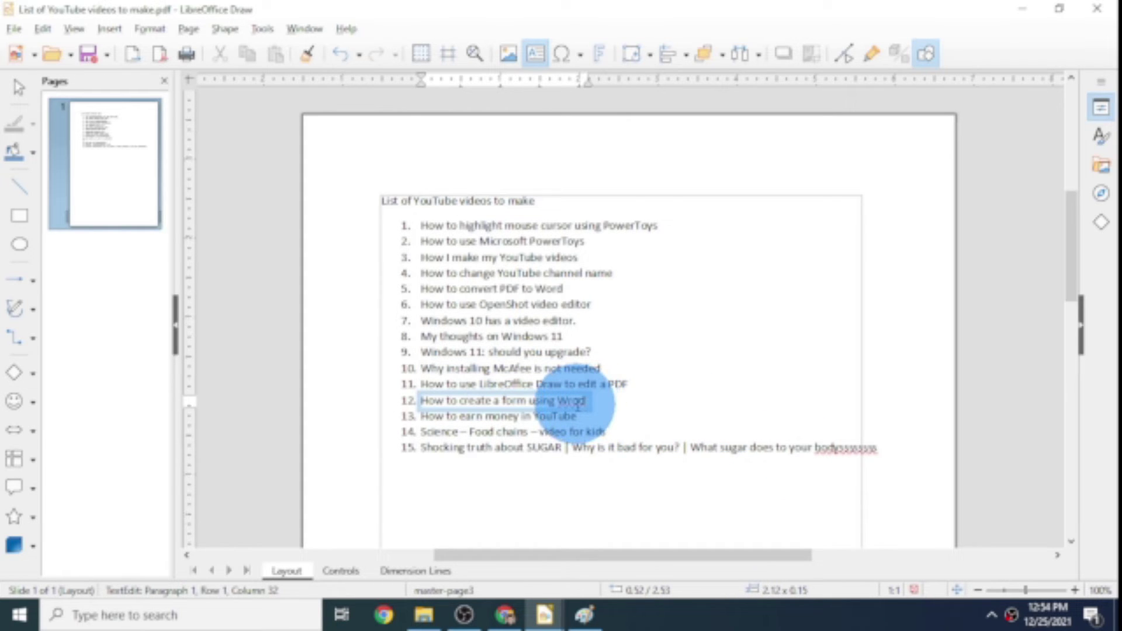
key(Left)
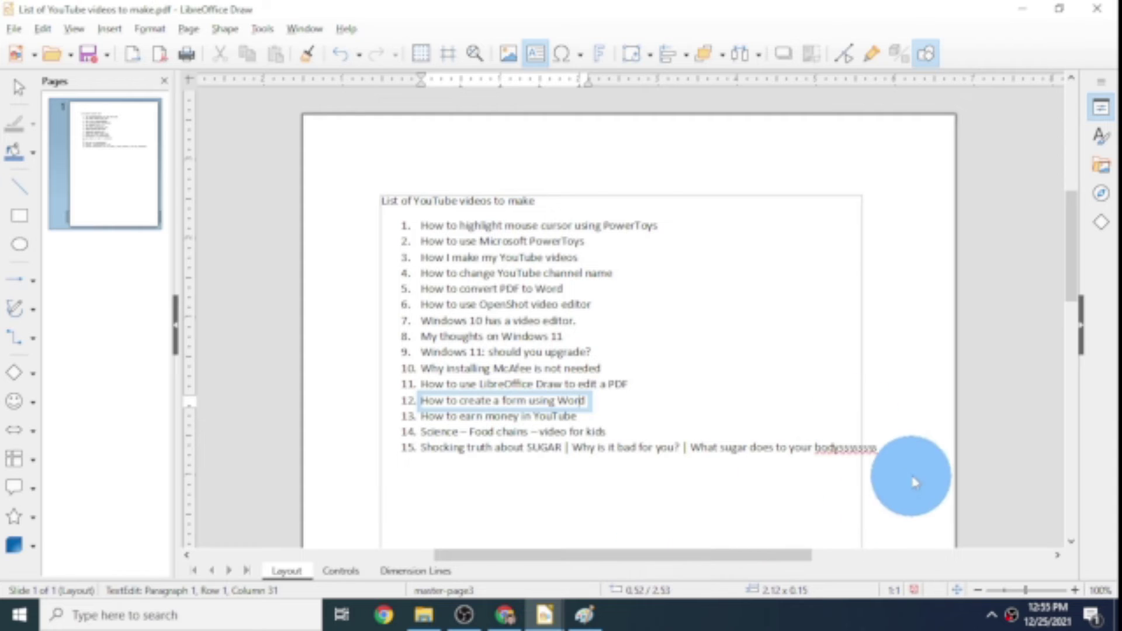
click(870, 450)
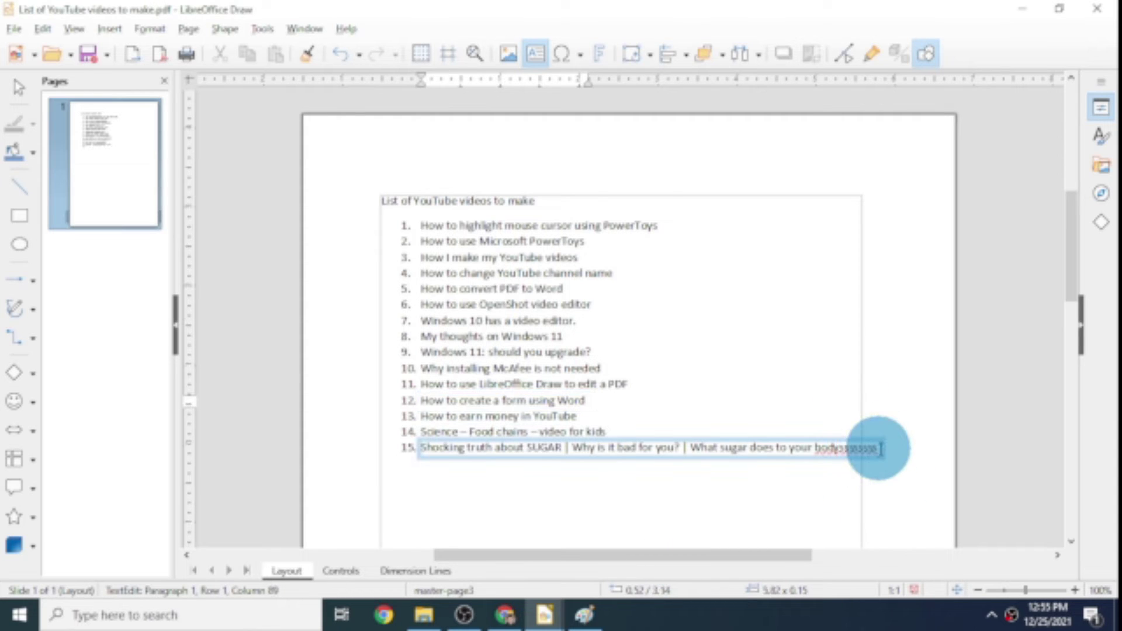
text(s)
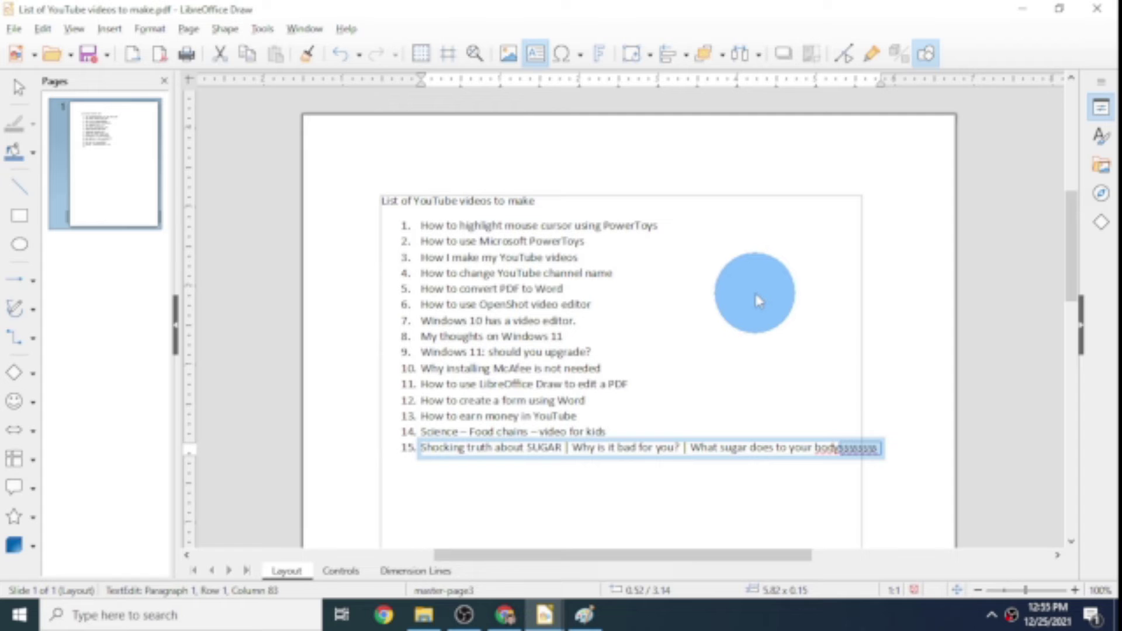
key(Delete)
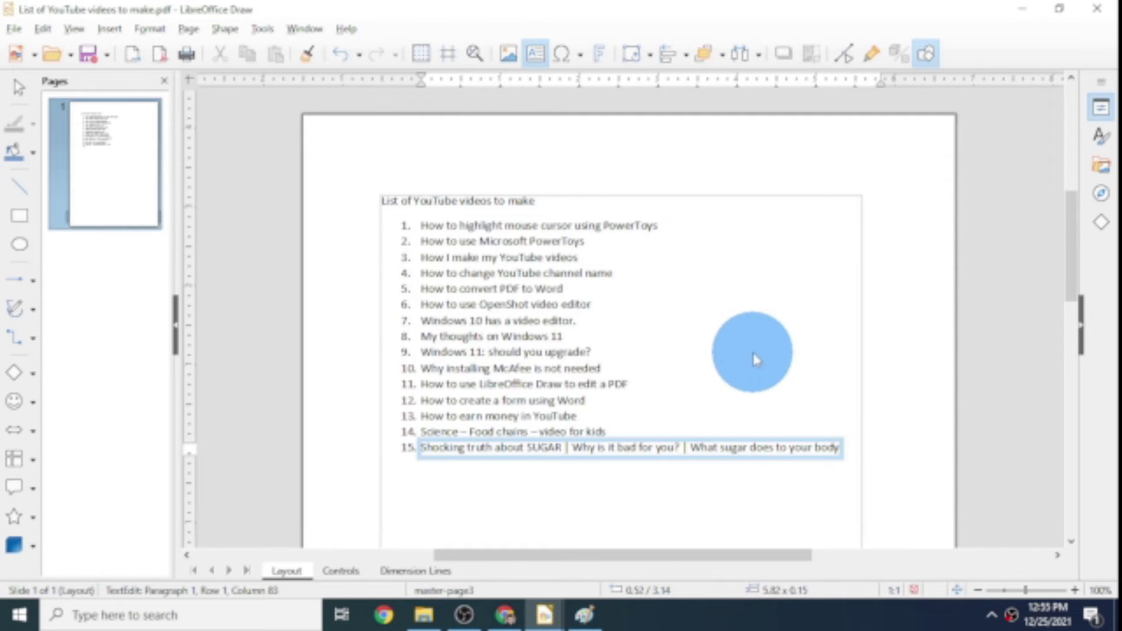
scroll(753, 358, down, 5)
scroll(681, 370, up, 3)
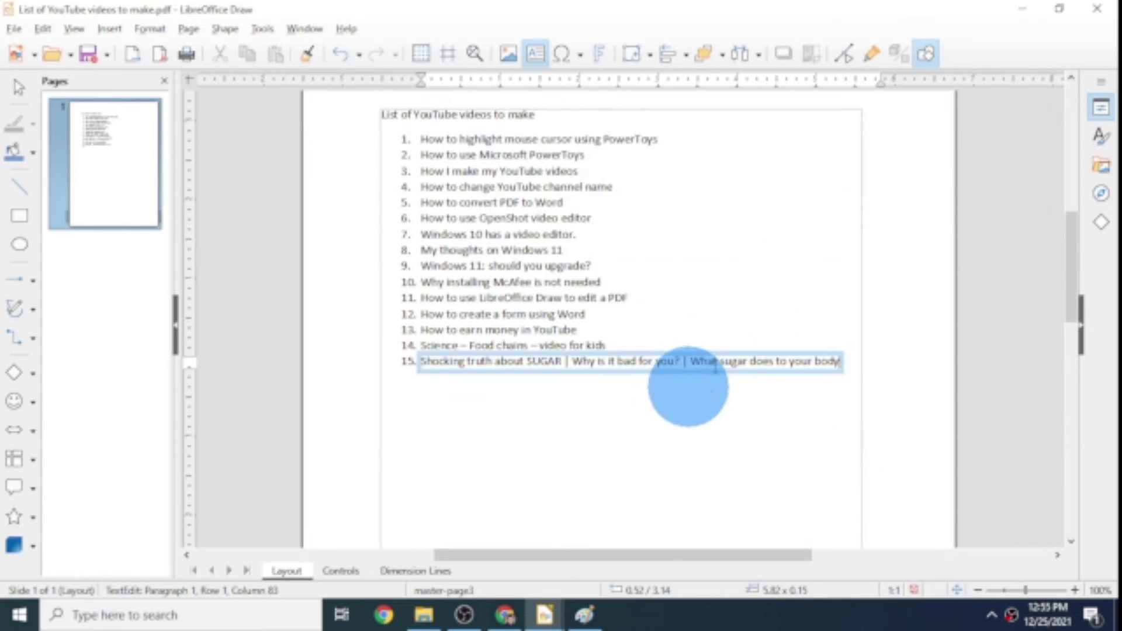
key(Return)
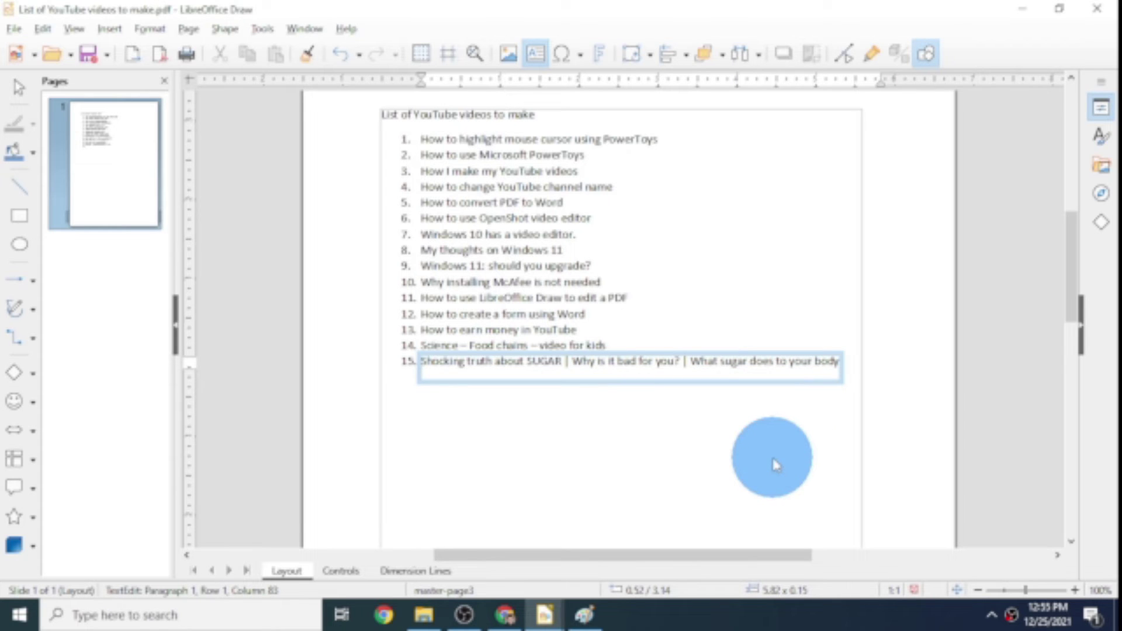
key(Return)
key(BackSpace)
key(BackSpace)
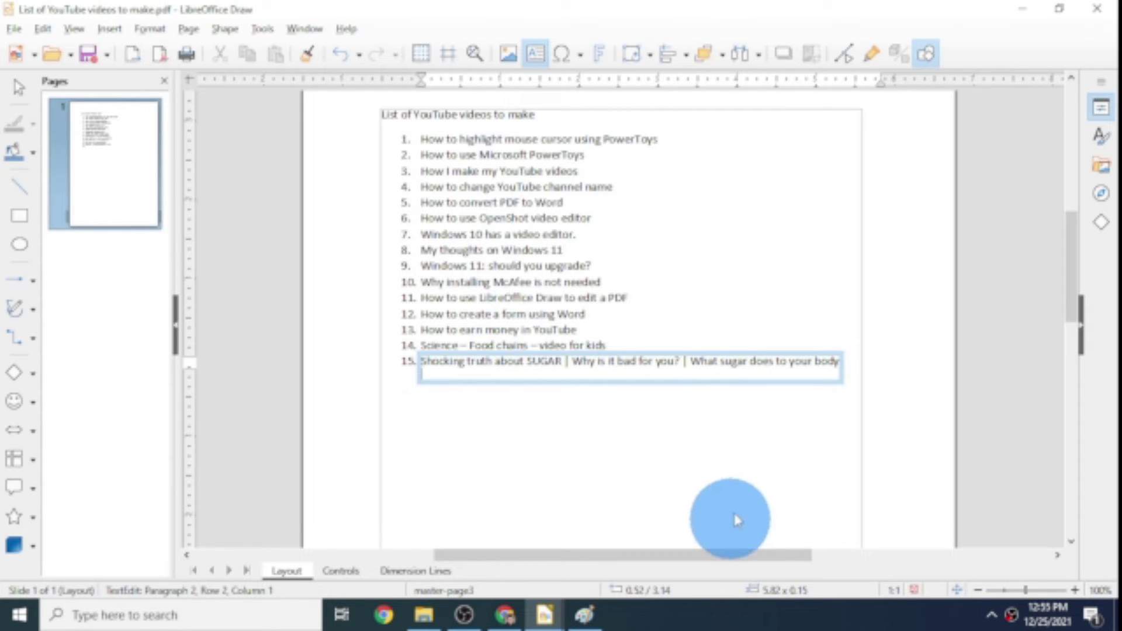
click(401, 363)
click(573, 465)
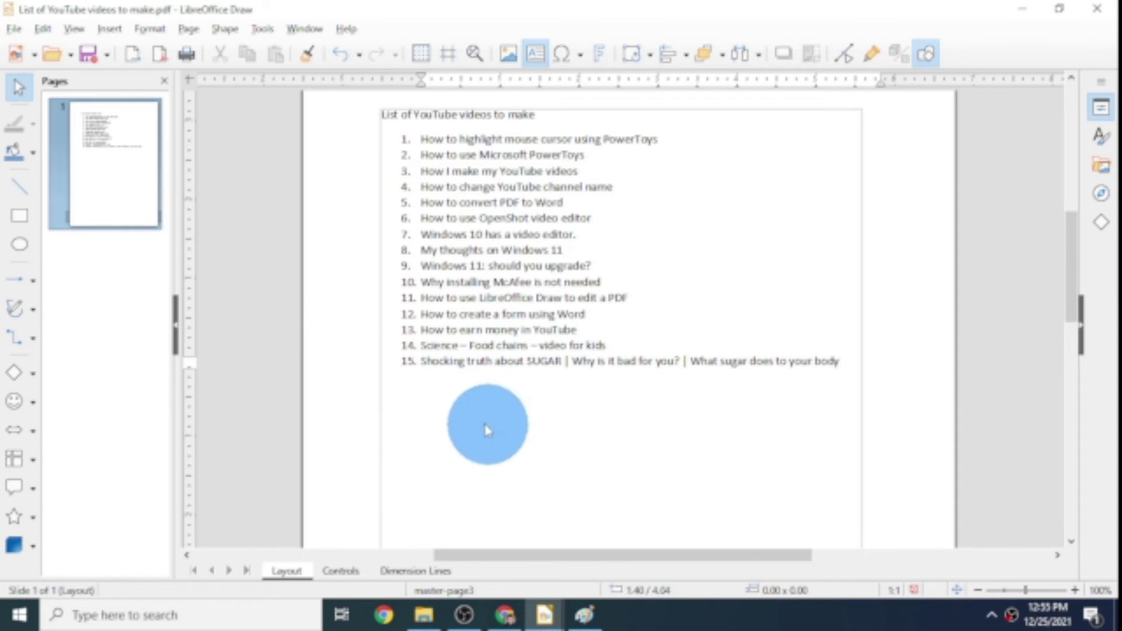
- Insert a text box about 2 inches wide below the list and enter "Signature" in it
click(536, 54)
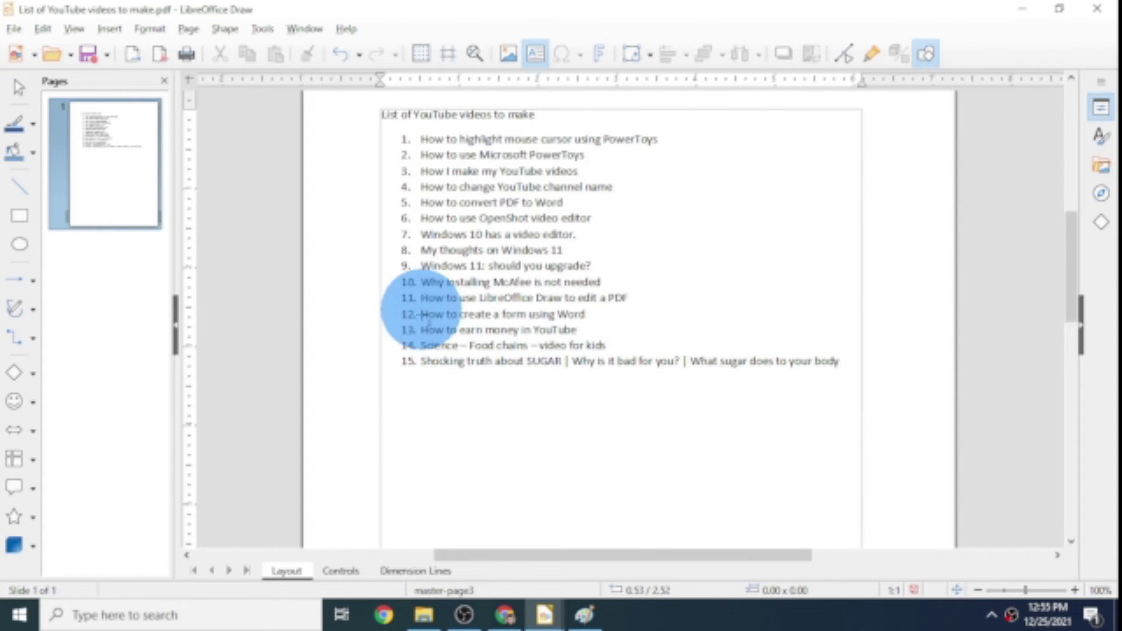
scroll(421, 374, down, 3)
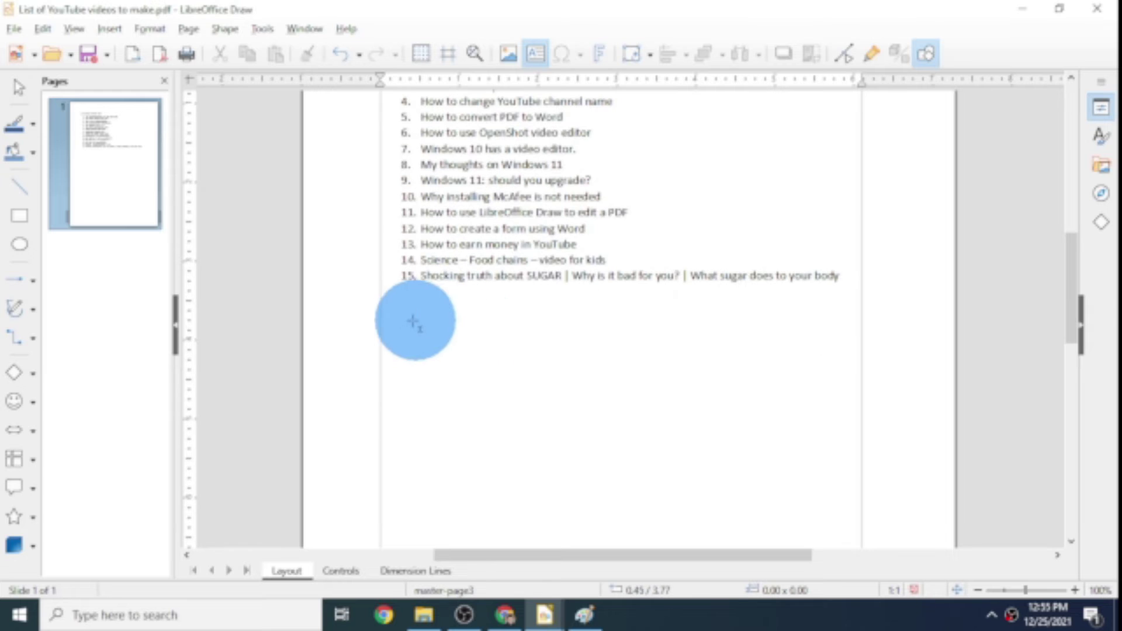
drag(419, 338, 574, 360)
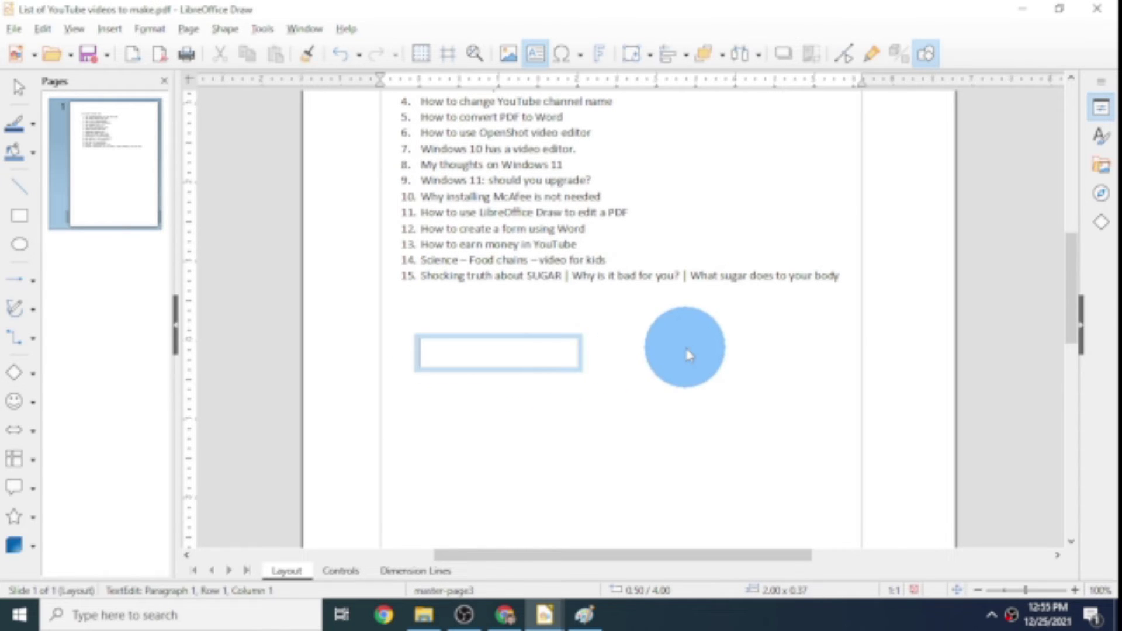
text(Signature)
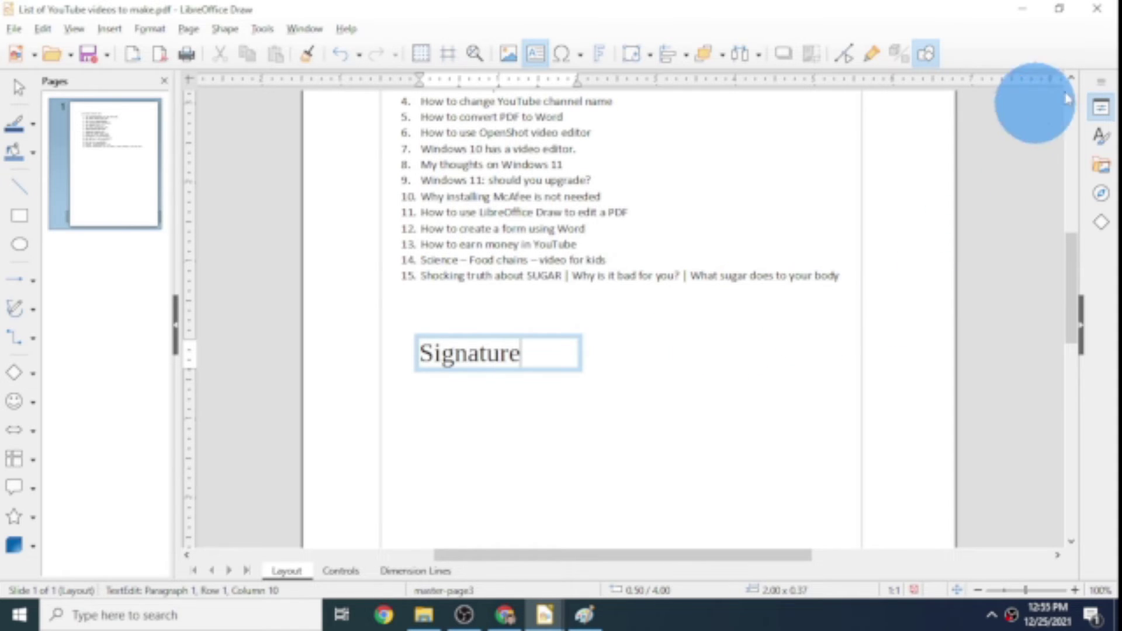
- Show the character properties and check the font size used in list item 8, "My thoughts on Windows 11"
click(1103, 110)
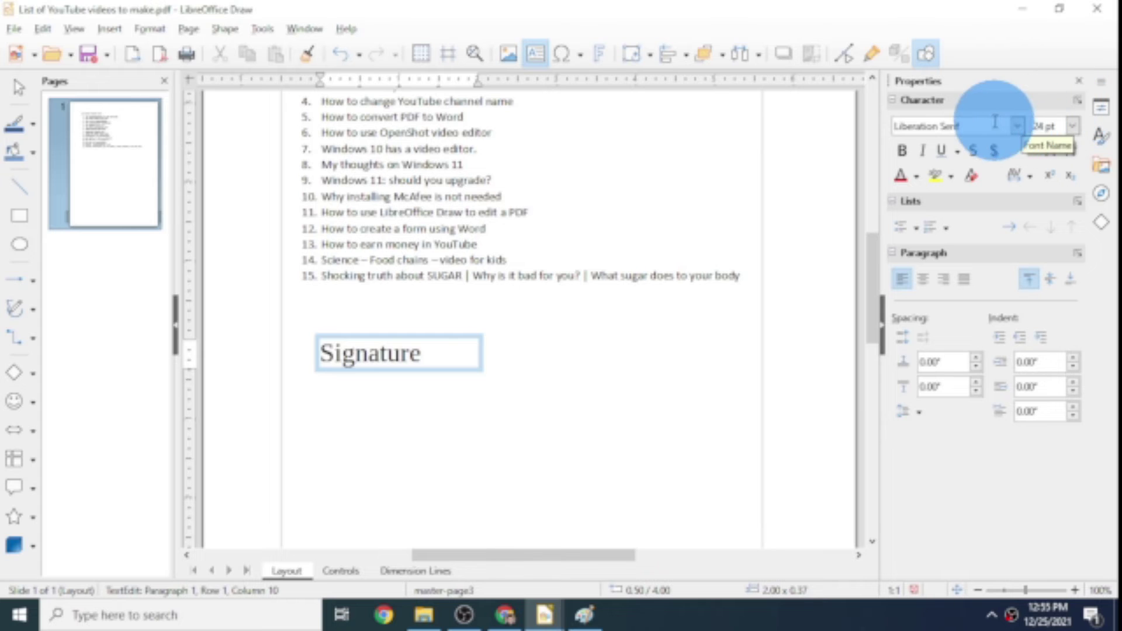
click(934, 125)
click(380, 164)
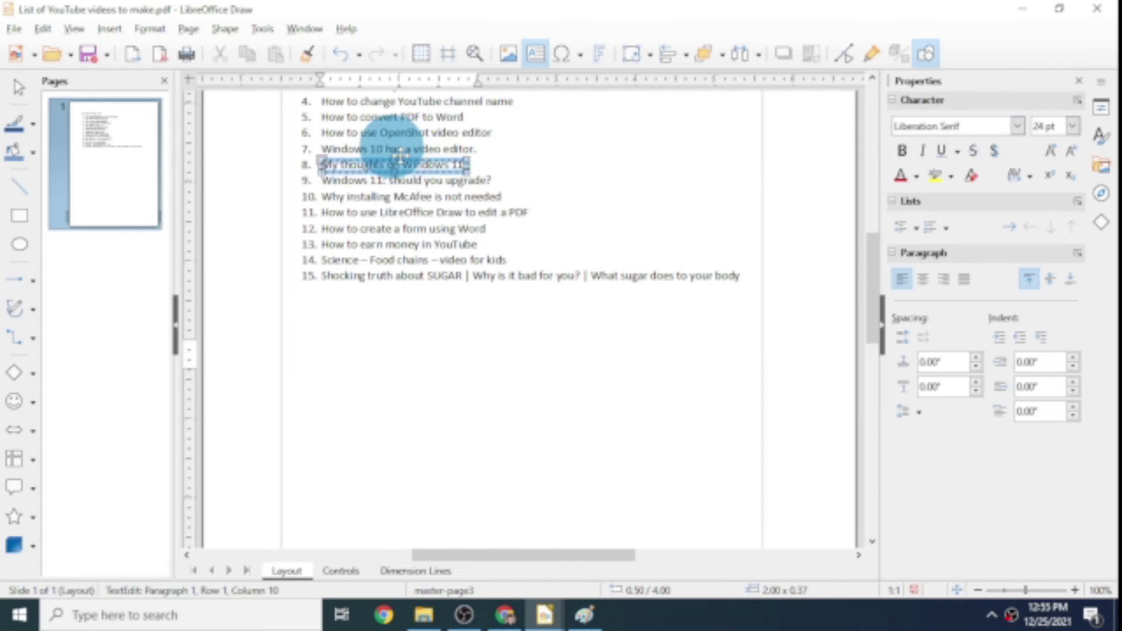
click(429, 166)
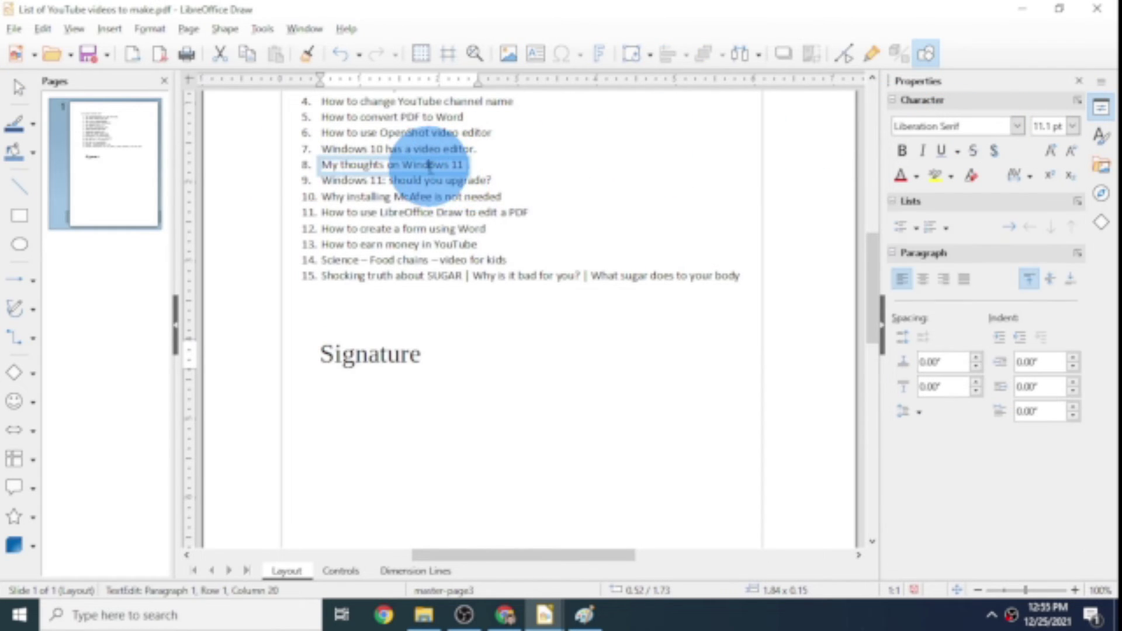
- Format the whole word "Signature" with the Calibri font at 11.1 pt
click(410, 345)
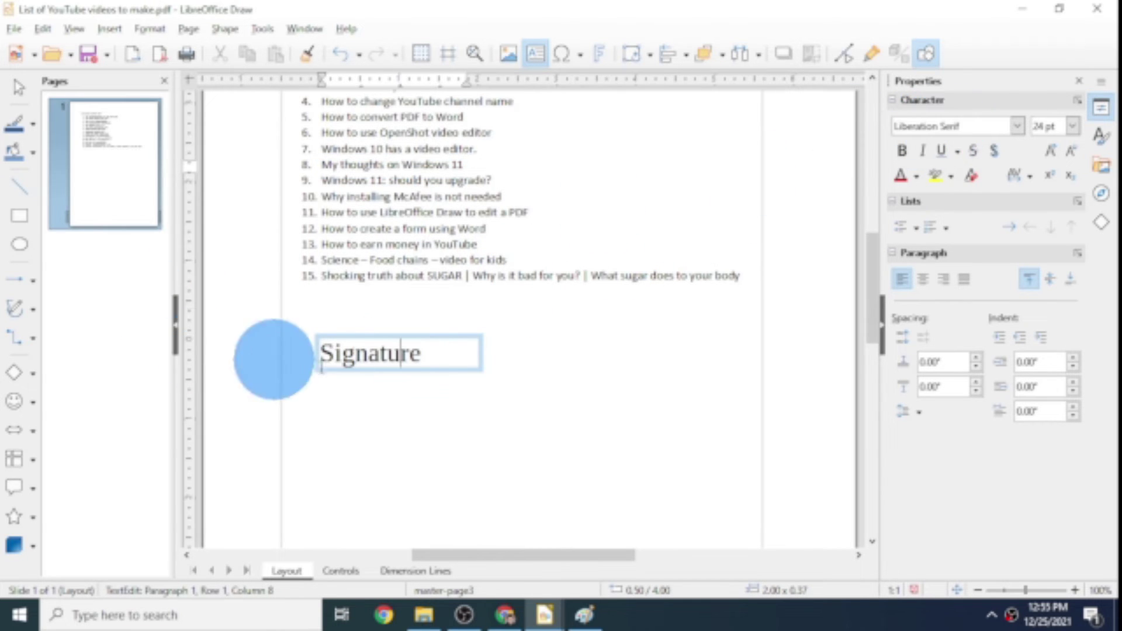
click(409, 350)
drag(438, 352, 332, 349)
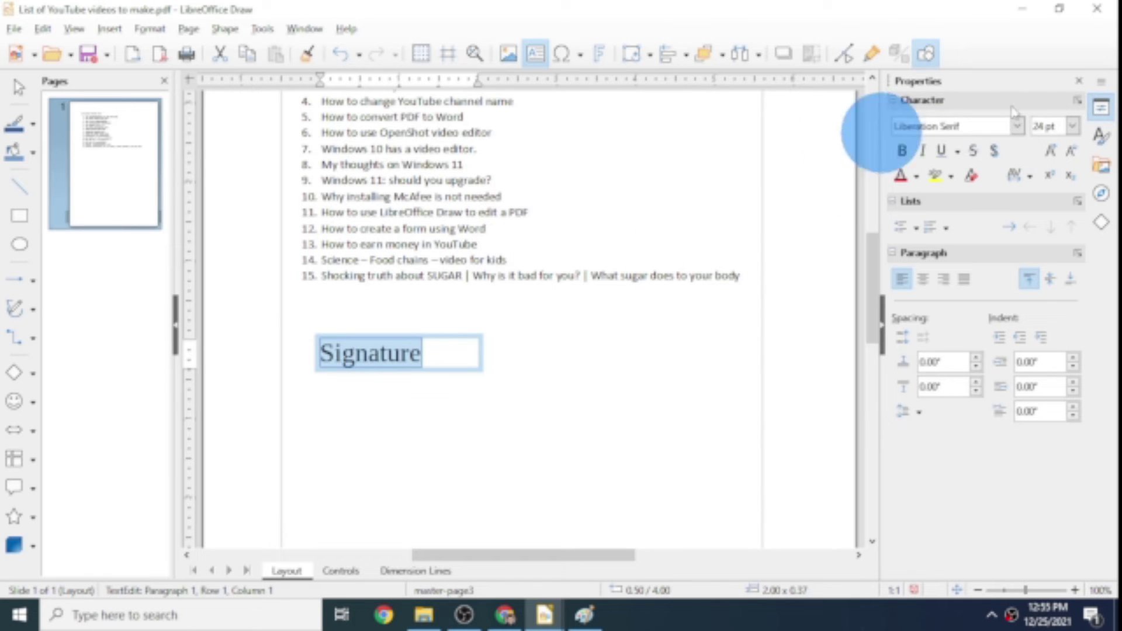
click(968, 134)
triple_click(964, 133)
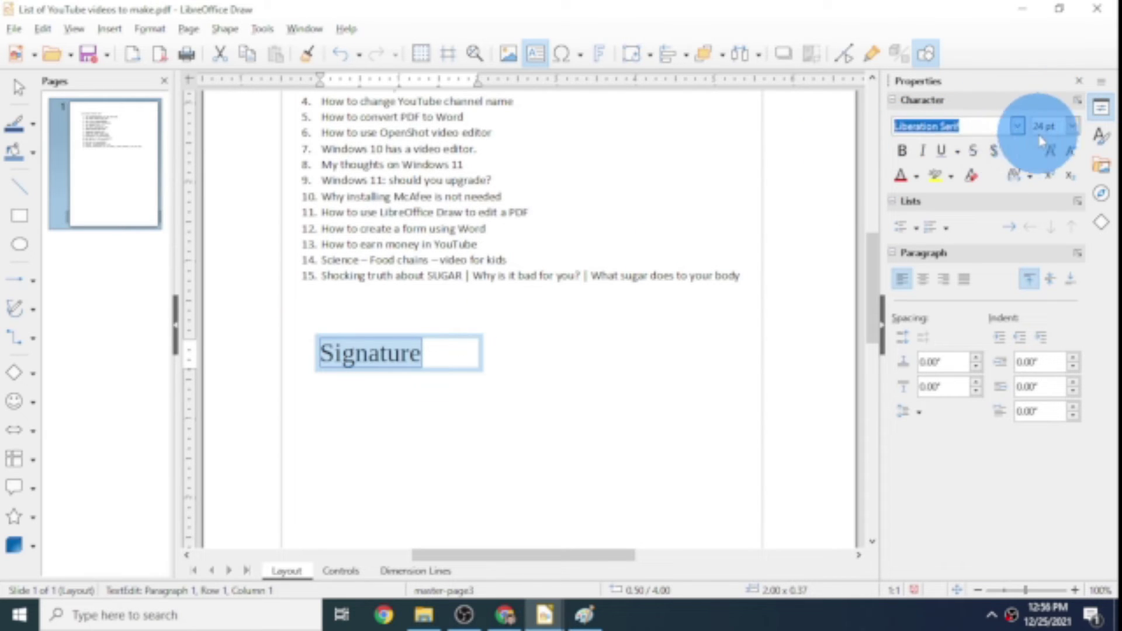
click(1020, 128)
scroll(1064, 272, up, 15)
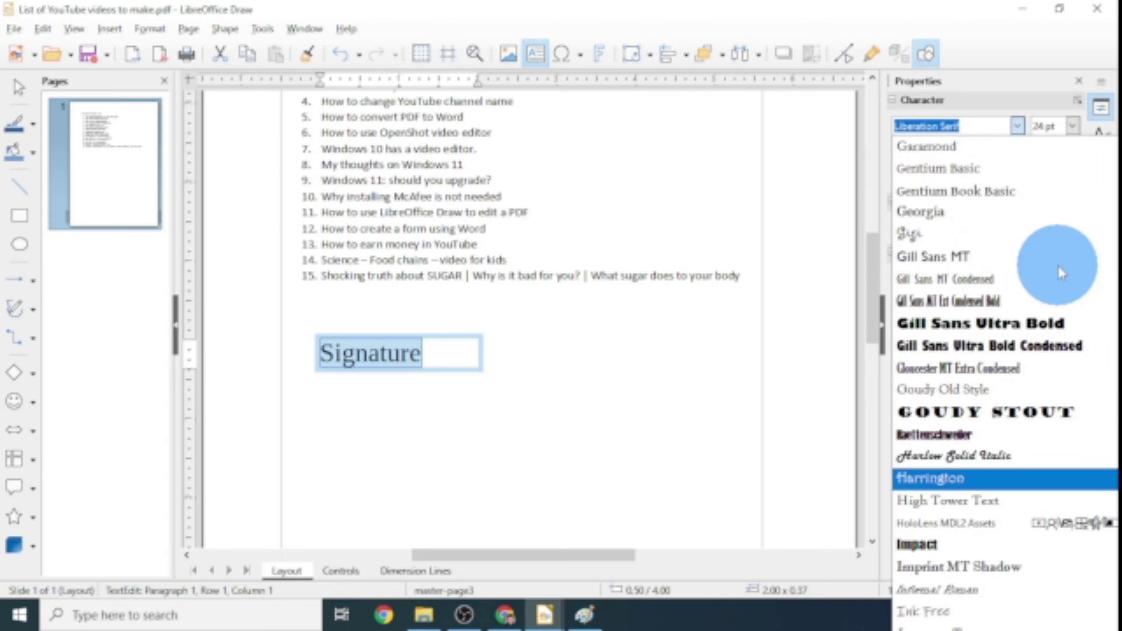
scroll(1064, 272, up, 13)
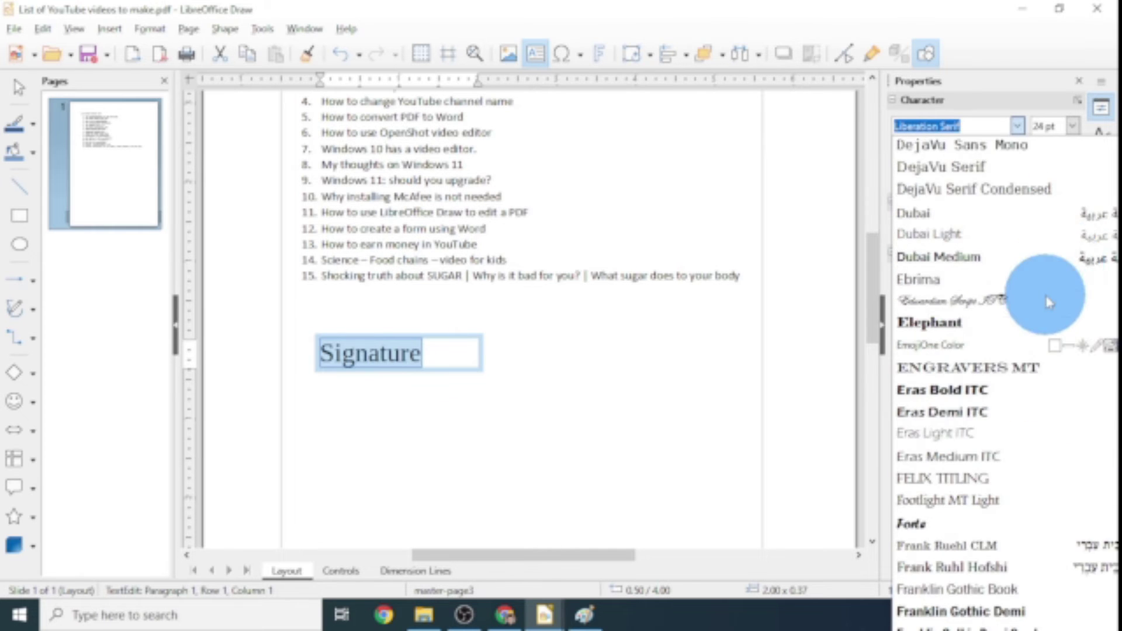
scroll(1049, 316, up, 12)
scroll(1021, 327, down, 4)
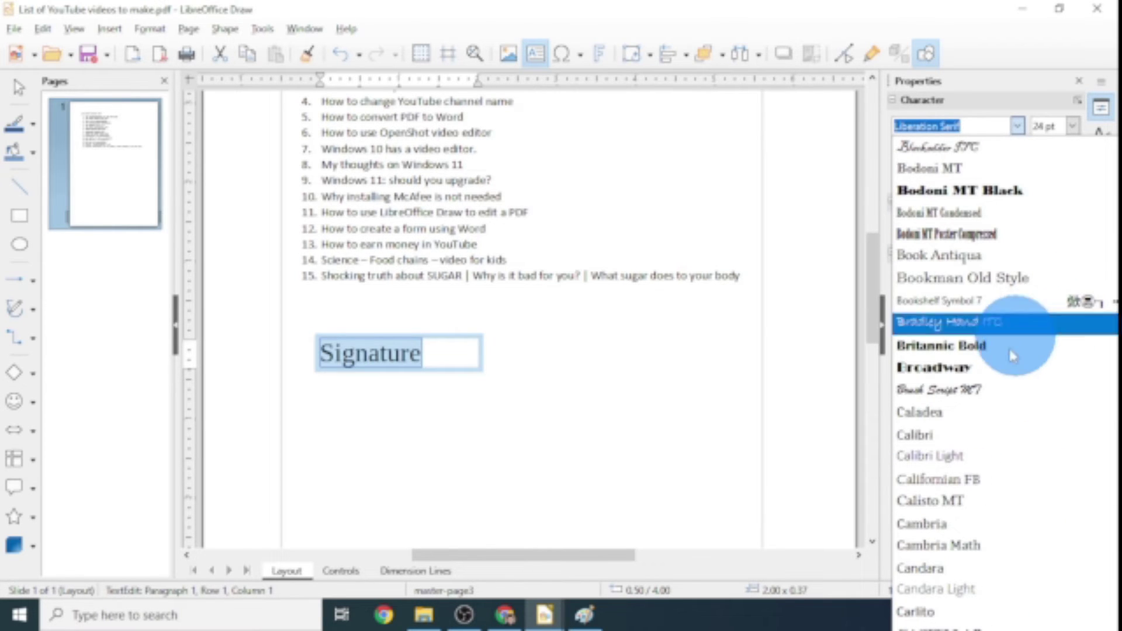
click(960, 439)
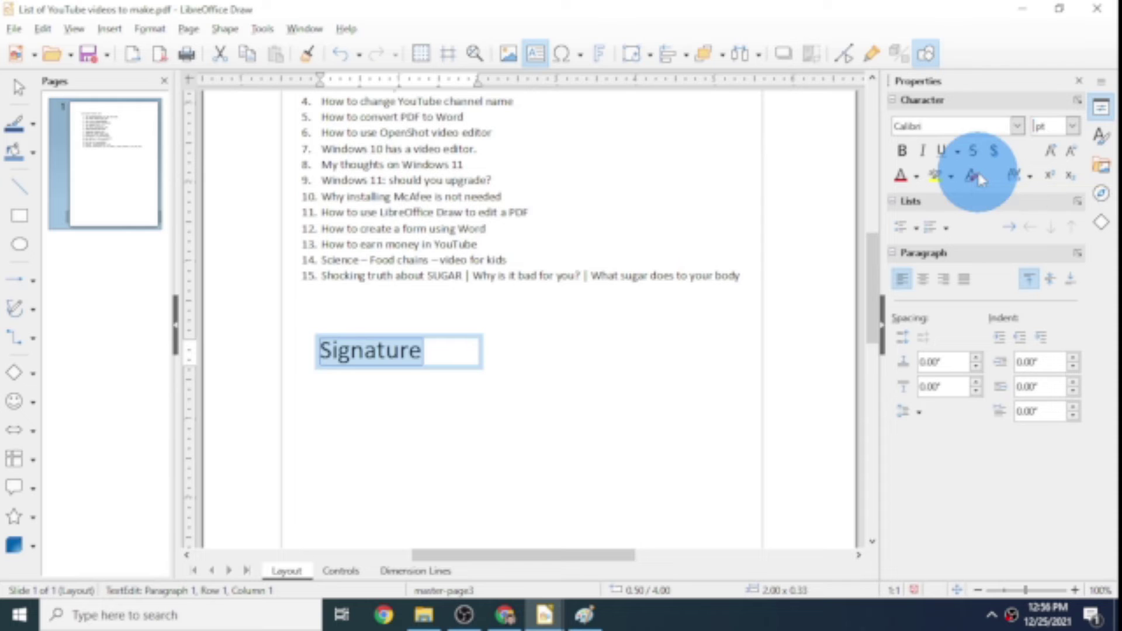
key(Return)
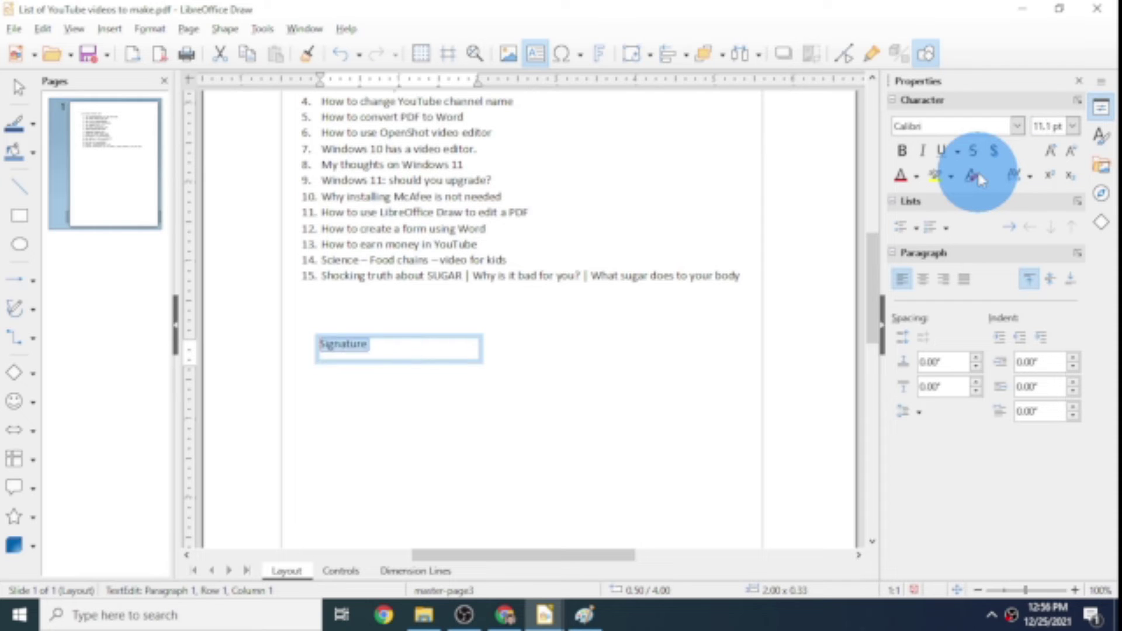
- Hide the properties and add a colon after "Signature" in the text box
click(1082, 83)
click(500, 350)
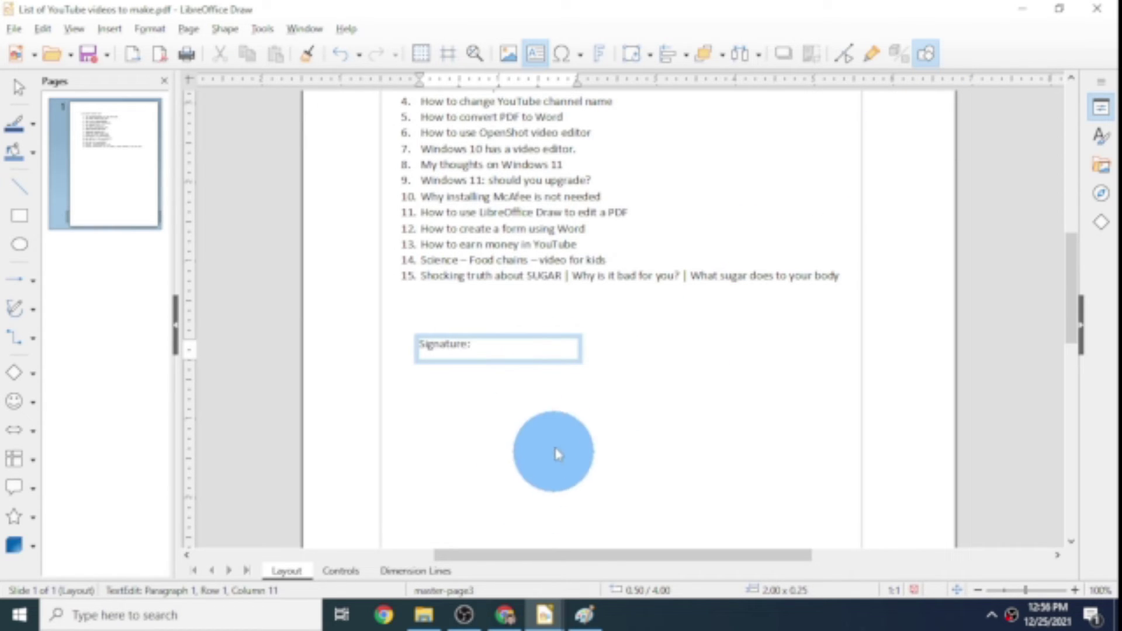
click(555, 453)
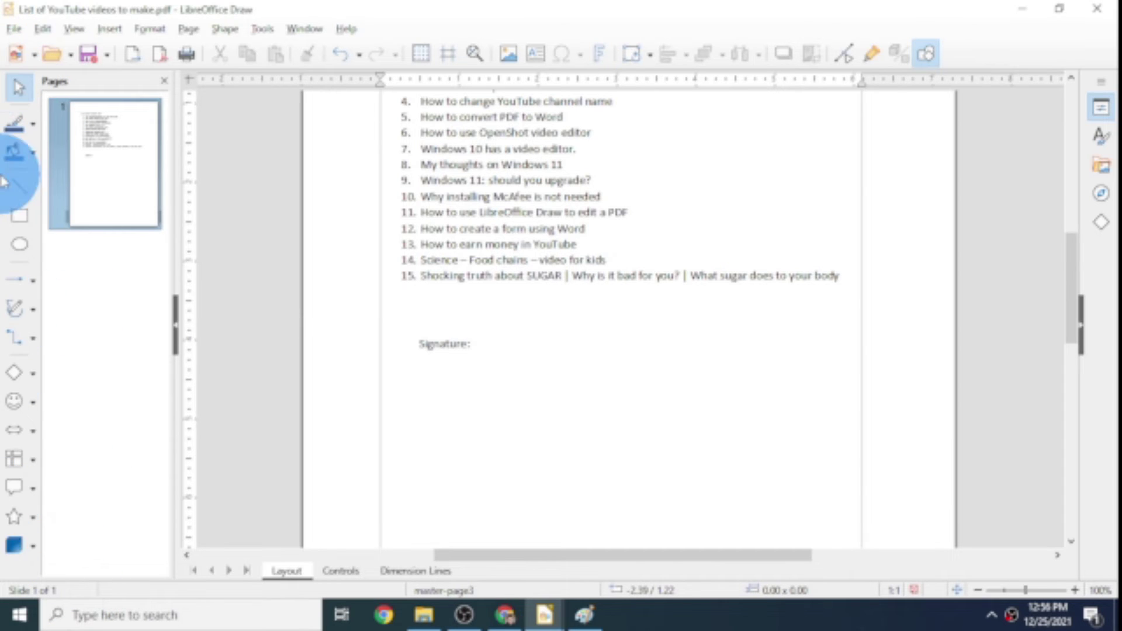
- Draw a horizontal signature line about 1.87 inches long just below the "Signature:" text
click(21, 187)
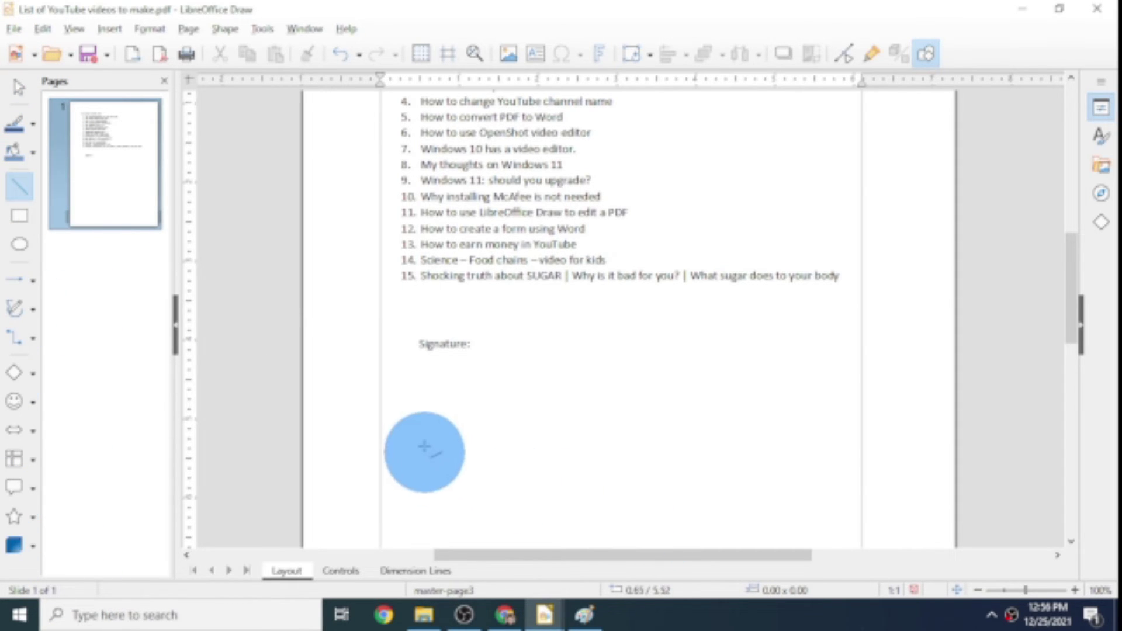
mouse_move(420, 379)
mouse_down()
mouse_move(786, 377)
mouse_move(559, 360)
mouse_move(521, 373)
mouse_move(545, 388)
mouse_move(567, 378)
mouse_up()
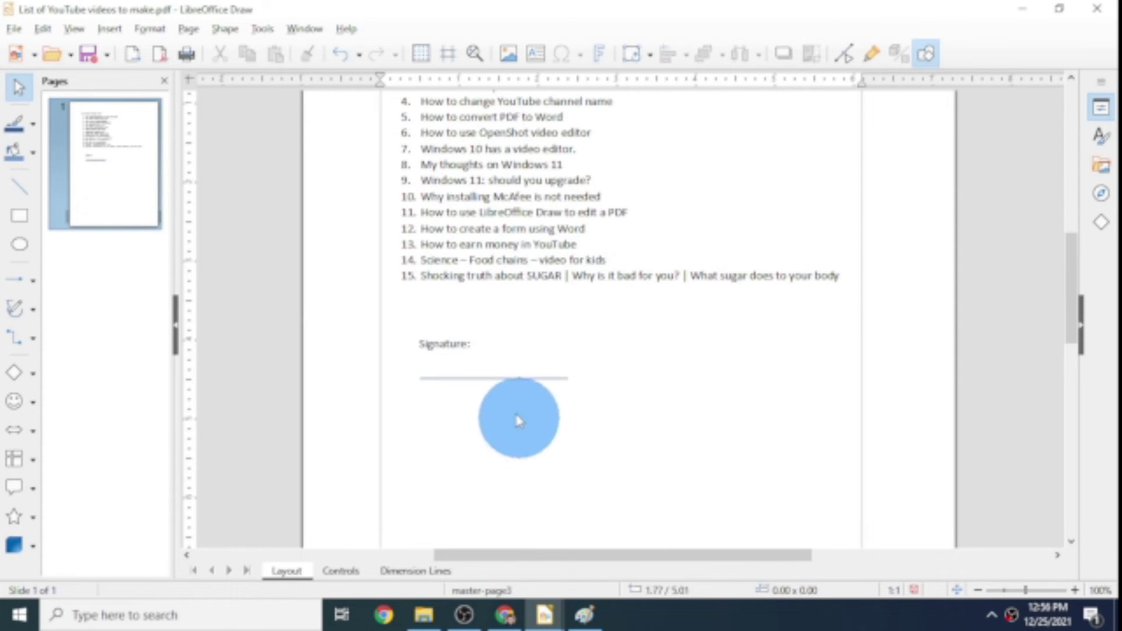
- Set the fill colour and the line colour to black for the signature line
click(490, 378)
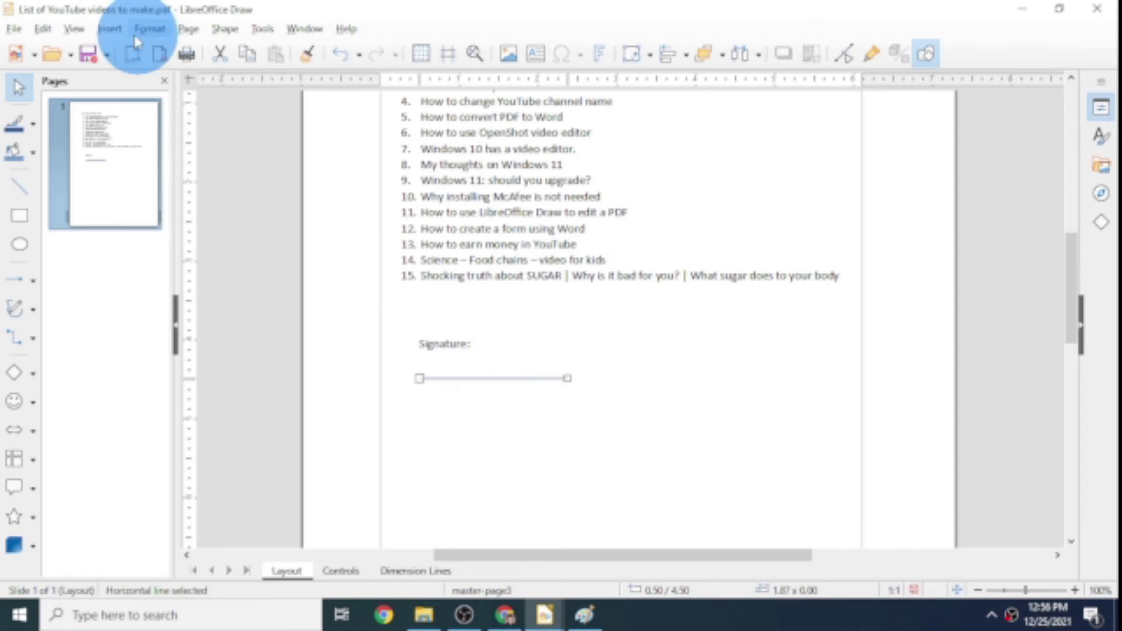
click(35, 153)
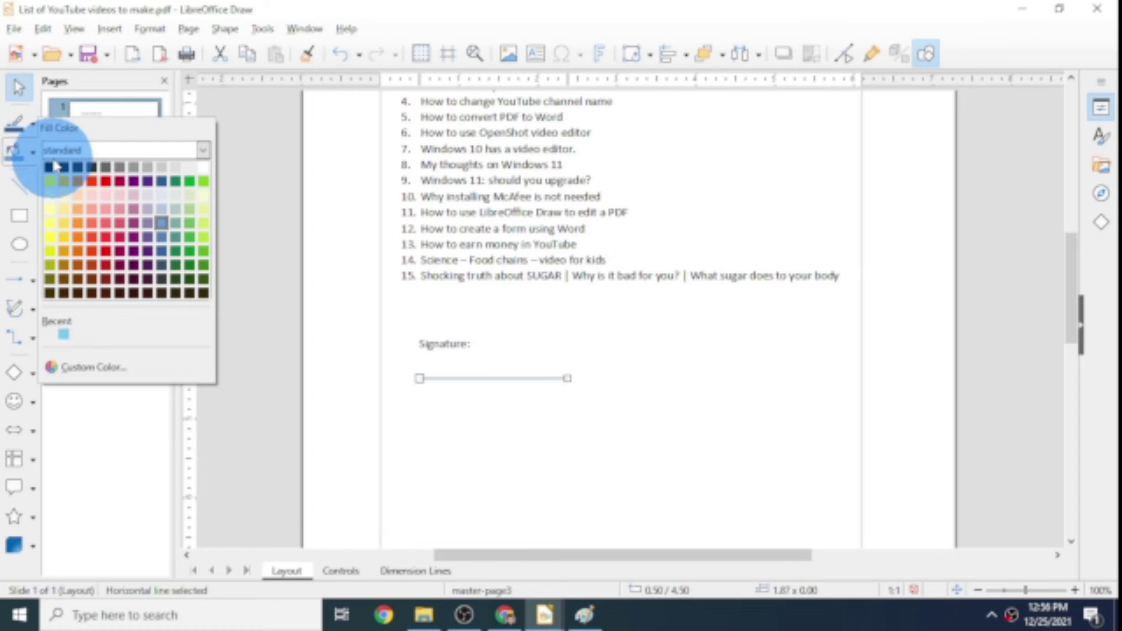
click(49, 170)
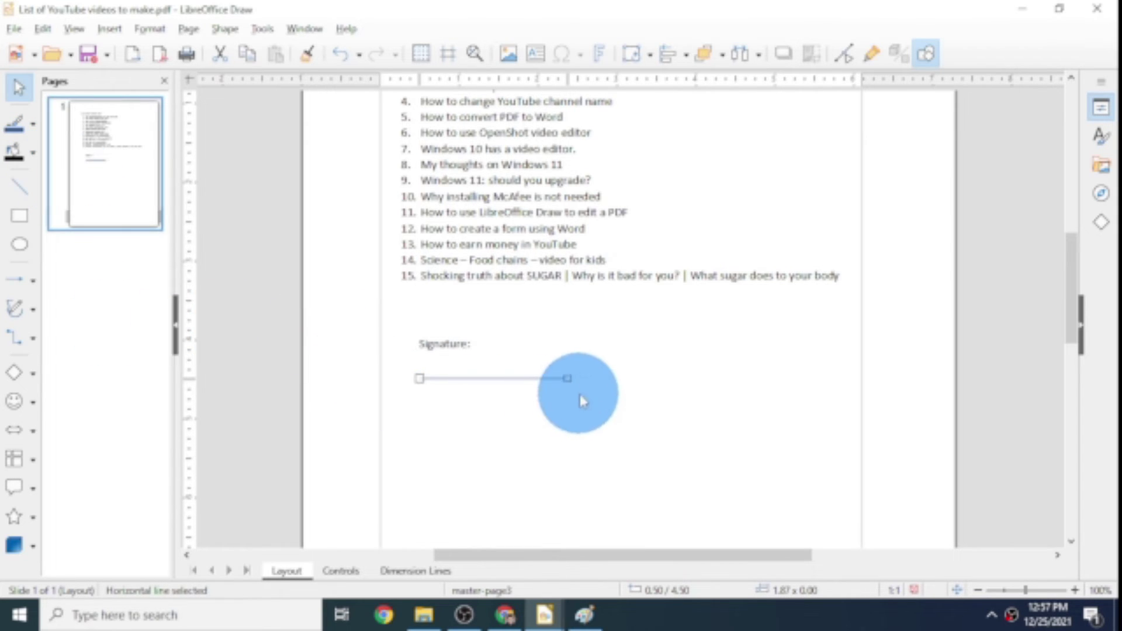
click(459, 409)
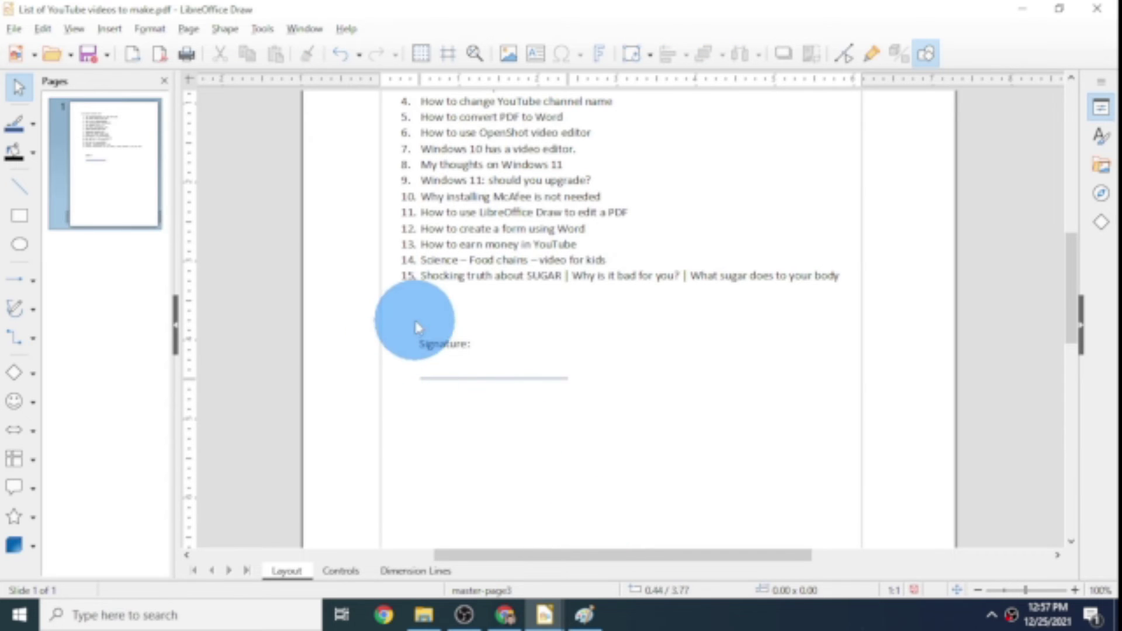
click(32, 124)
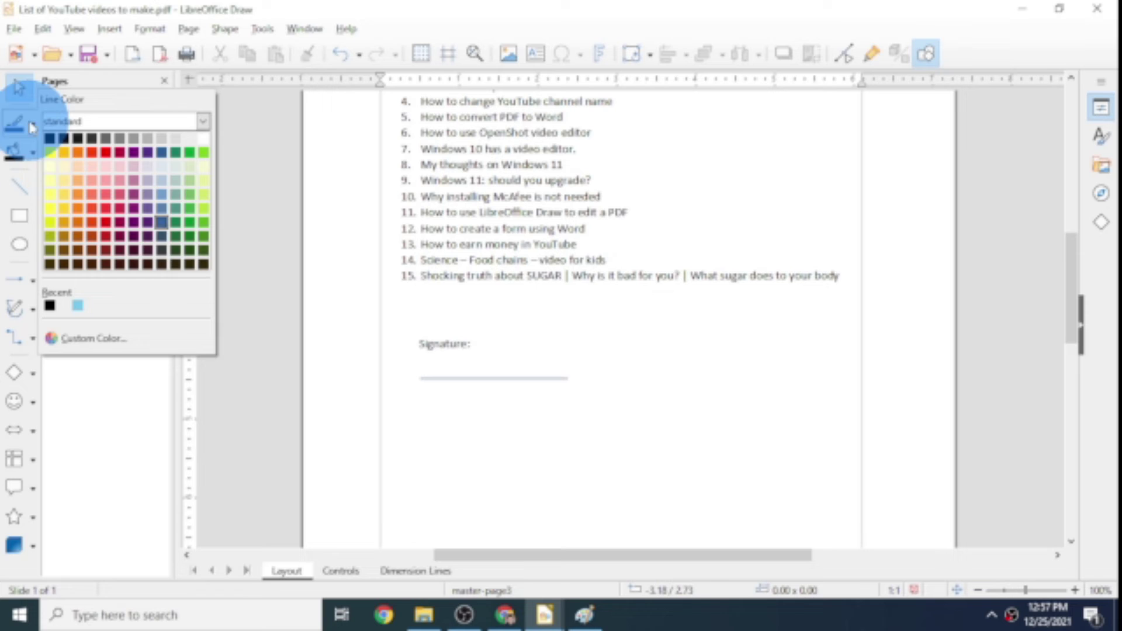
click(54, 146)
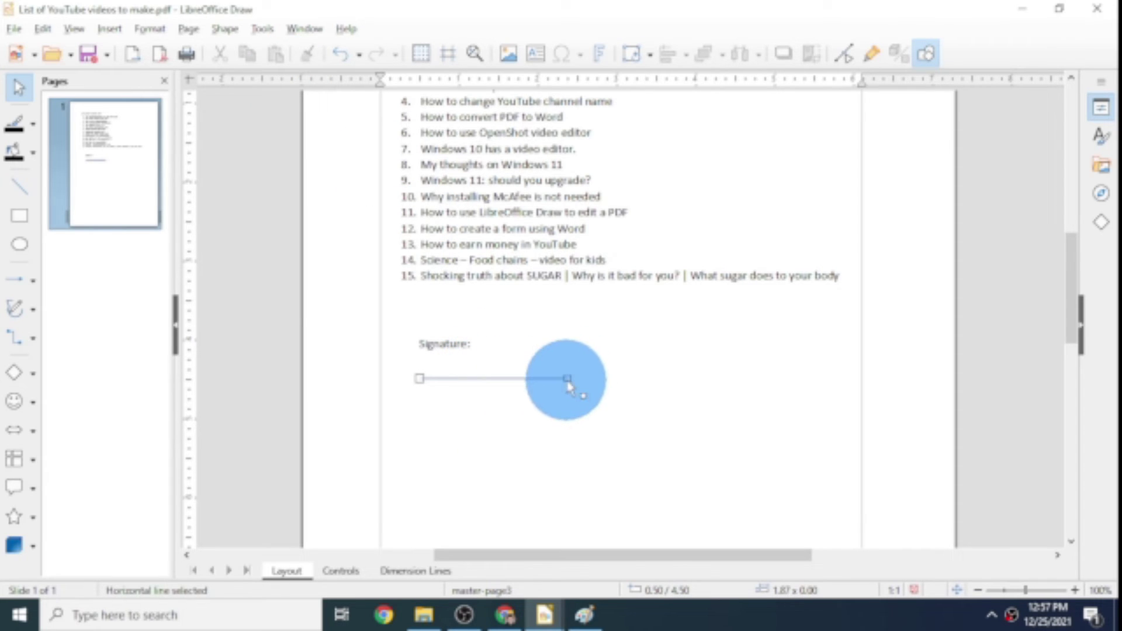
- Lengthen the signature line to about 3.00 inches and move it down about 0.12 inch
drag(589, 383, 656, 378)
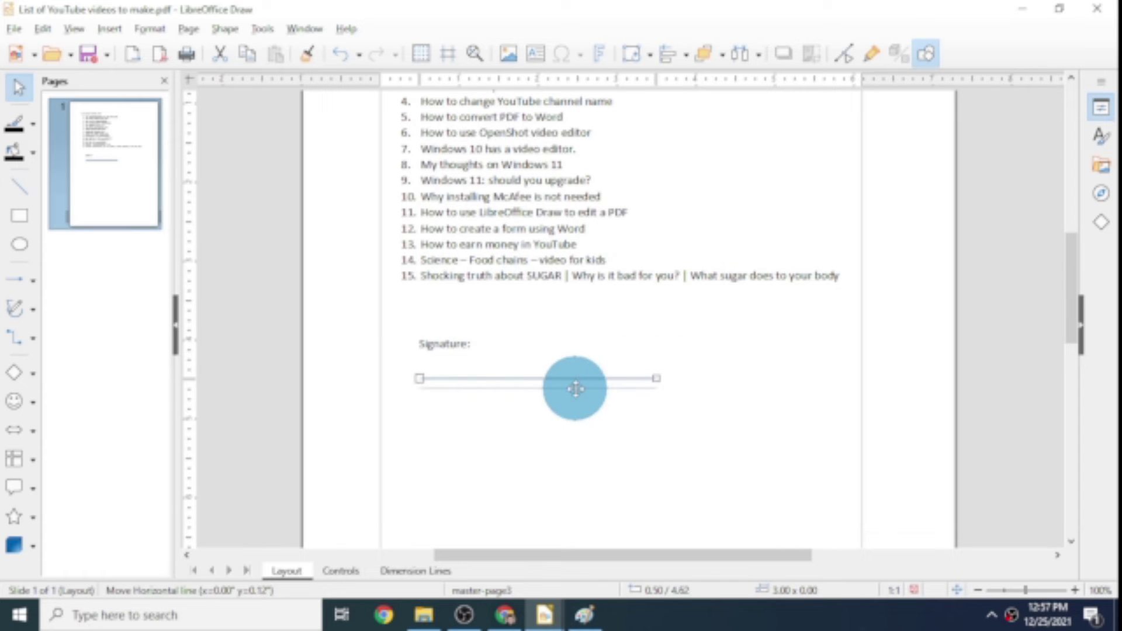
drag(576, 388, 575, 391)
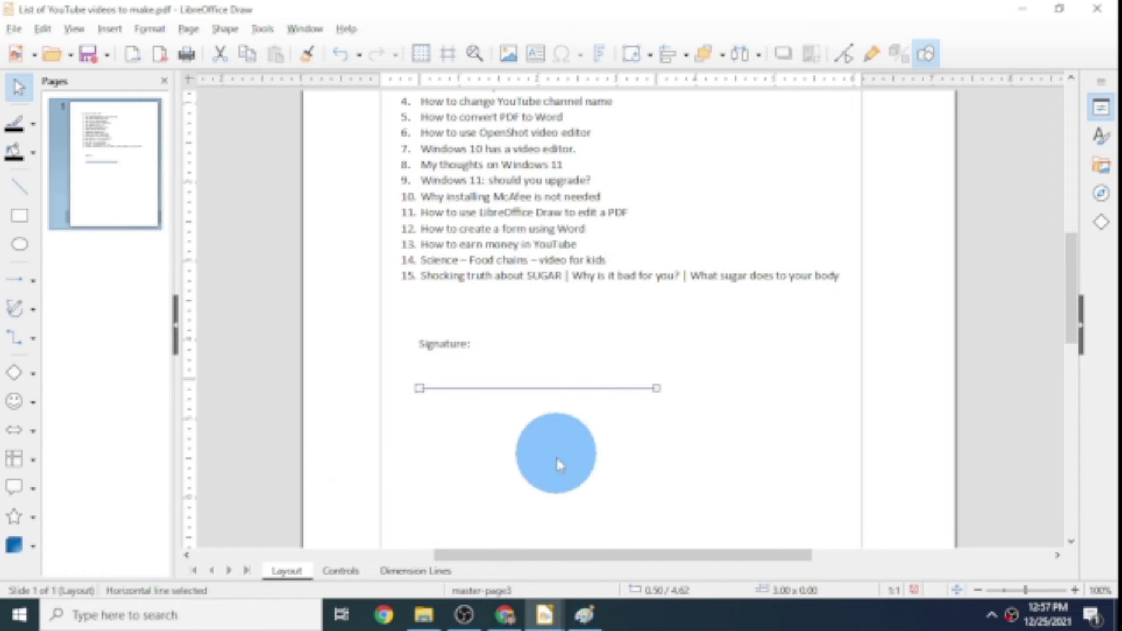
- Look at the signature drawing in Paint, then shrink the Draw document window and place it so the desktop icons are uncovered
click(584, 613)
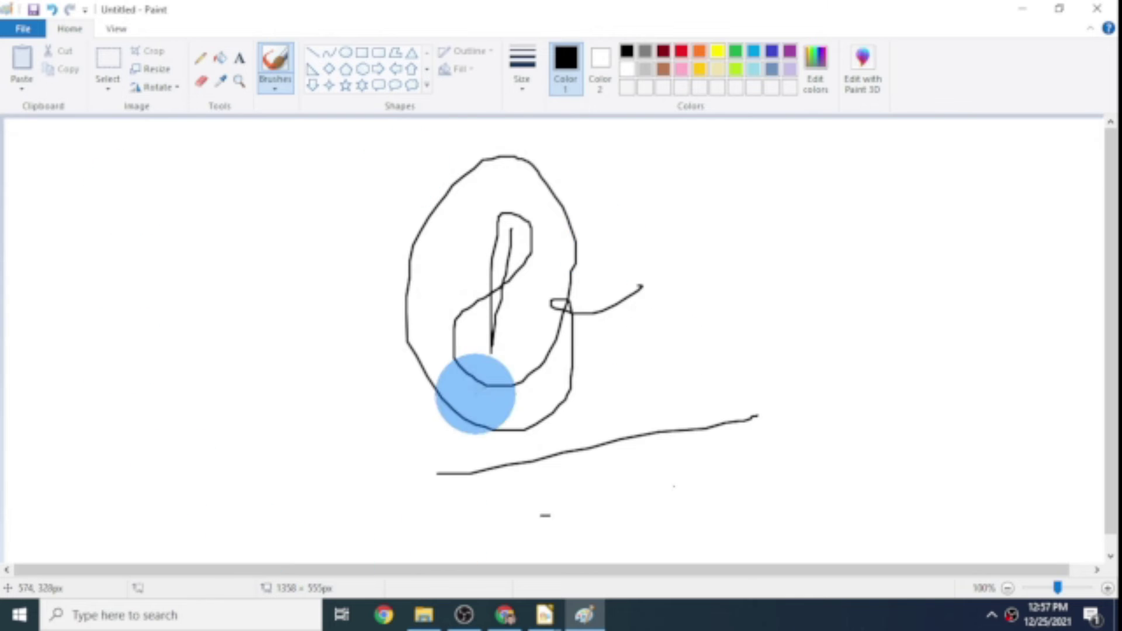
click(1022, 8)
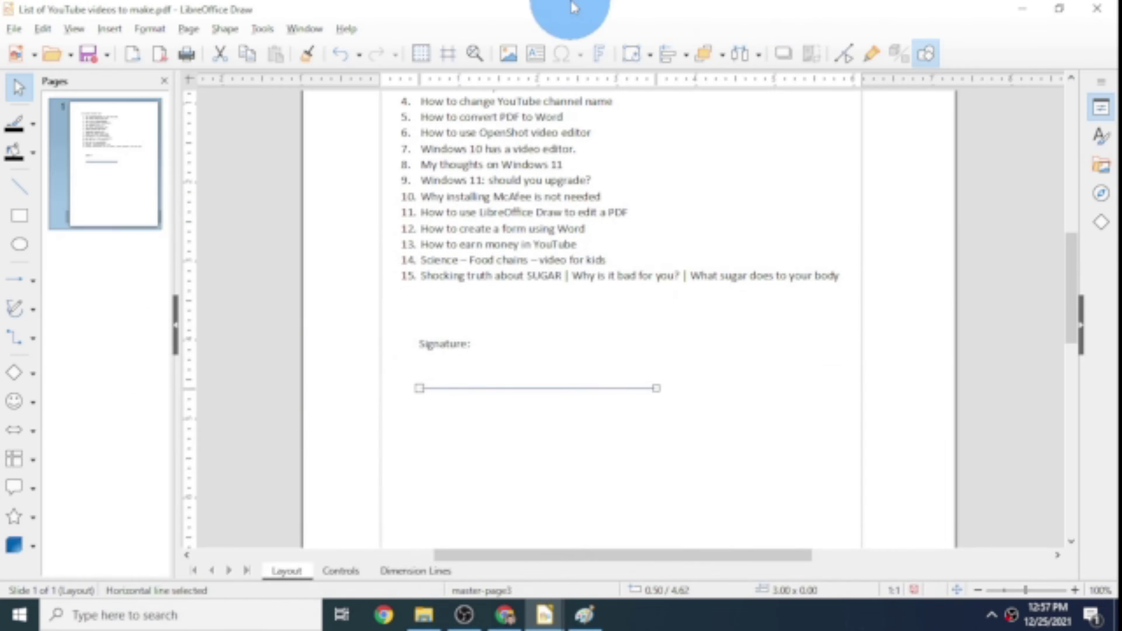
mouse_move(573, 7)
mouse_down()
mouse_move(664, 88)
mouse_move(613, 24)
mouse_up()
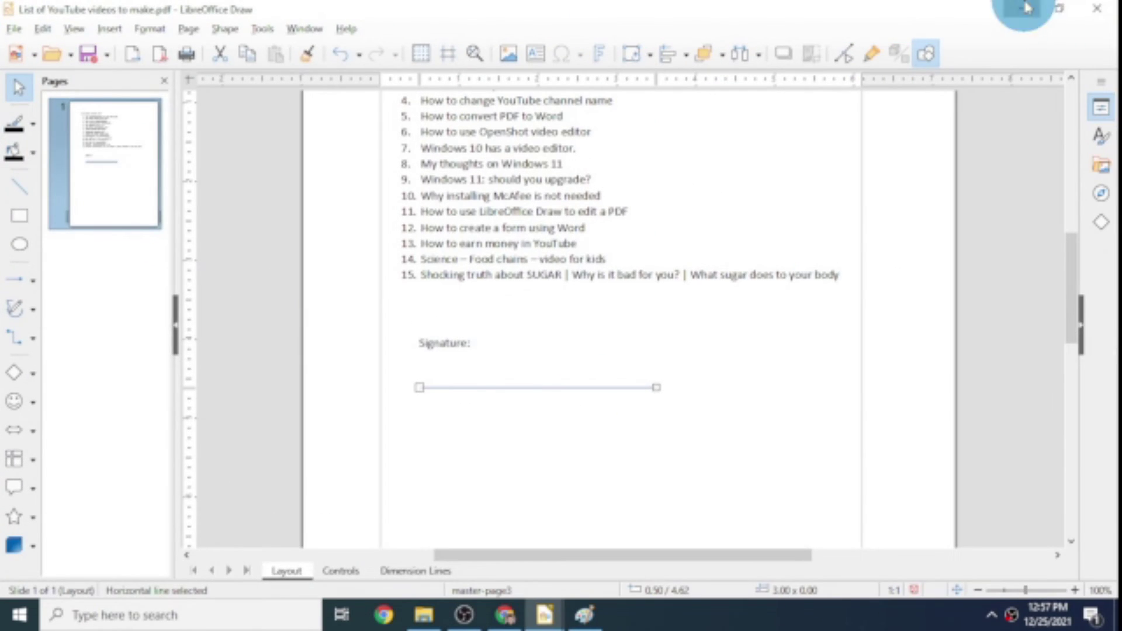
click(1027, 8)
click(1023, 8)
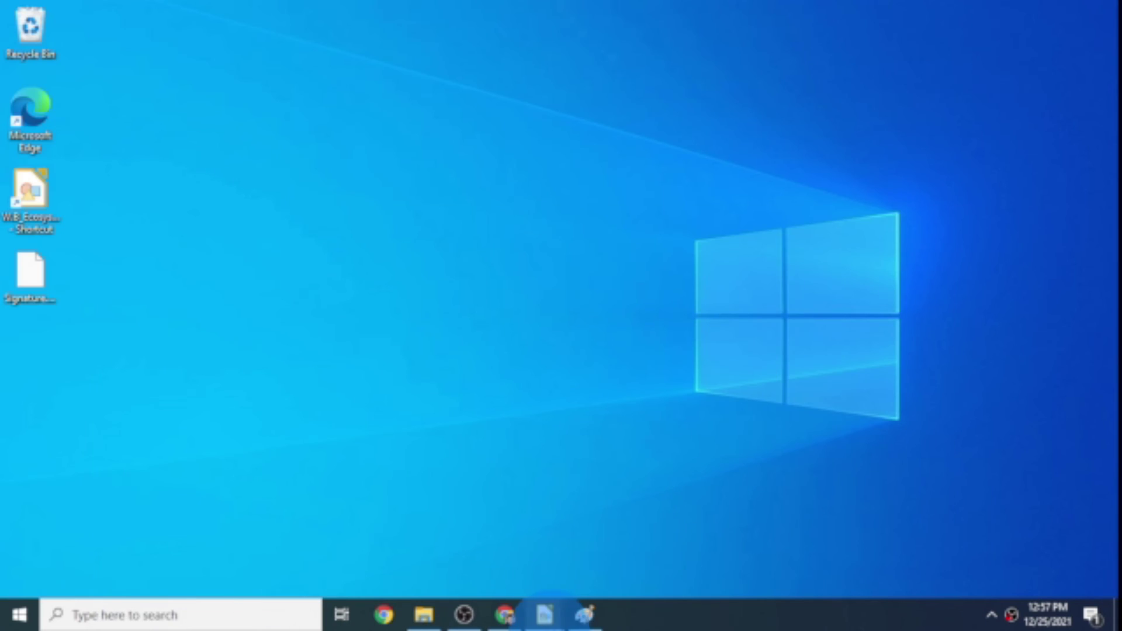
mouse_move(546, 610)
click(604, 563)
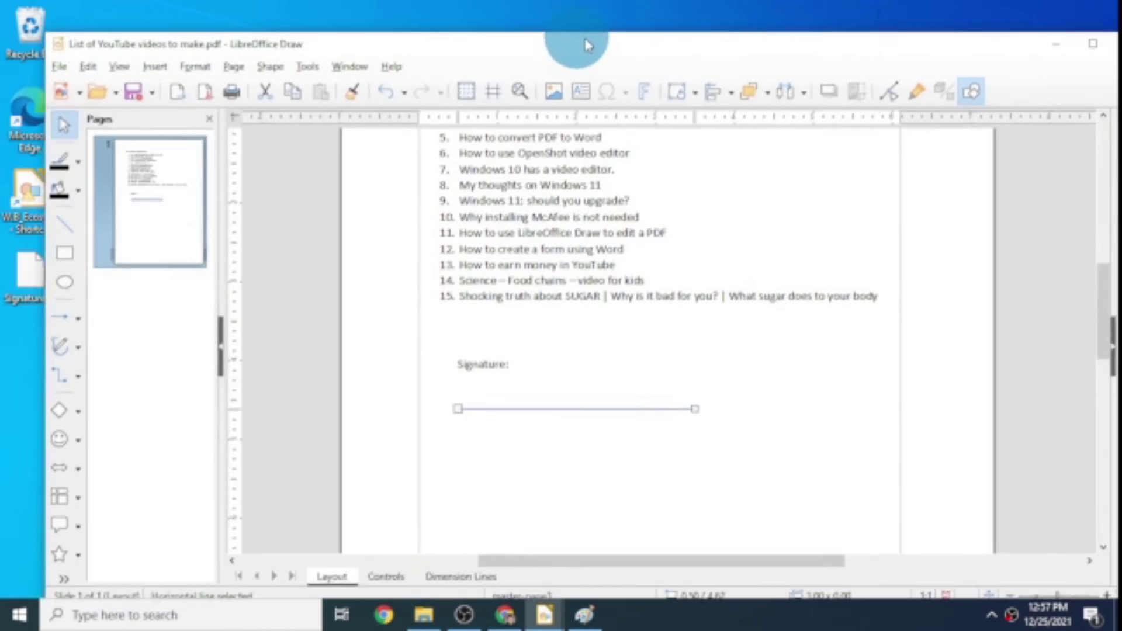
mouse_move(588, 45)
mouse_down()
mouse_move(664, 10)
mouse_move(664, 30)
mouse_move(684, 38)
mouse_move(673, 38)
mouse_up()
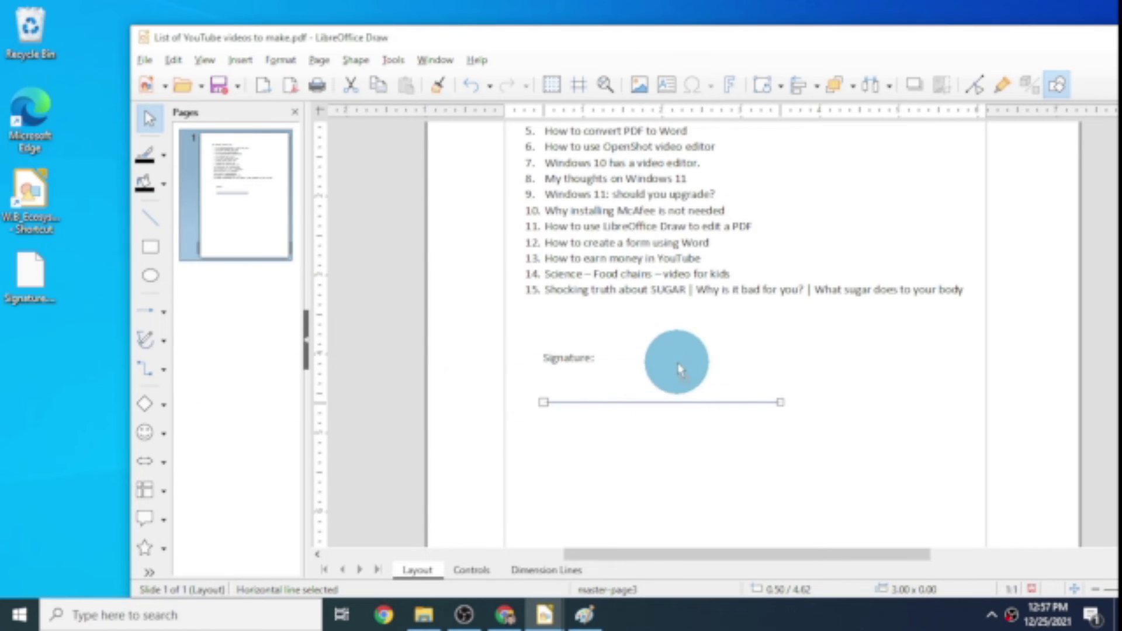
- Insert the Signature image file from the desktop and scale it down to fit beside "Signature:", just above the signature line
drag(671, 383, 666, 377)
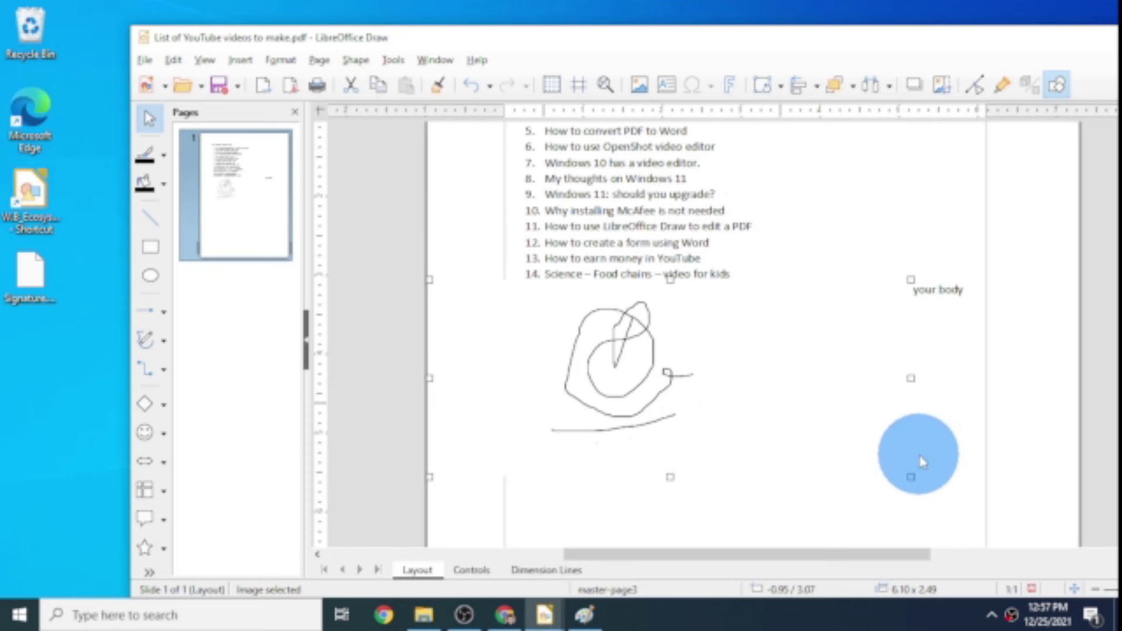
mouse_move(911, 474)
mouse_down()
mouse_move(551, 318)
mouse_move(583, 331)
mouse_move(511, 347)
mouse_move(518, 314)
mouse_move(718, 363)
mouse_move(696, 365)
mouse_move(689, 384)
mouse_move(646, 388)
mouse_move(694, 350)
mouse_move(672, 363)
mouse_move(679, 370)
mouse_up()
click(714, 478)
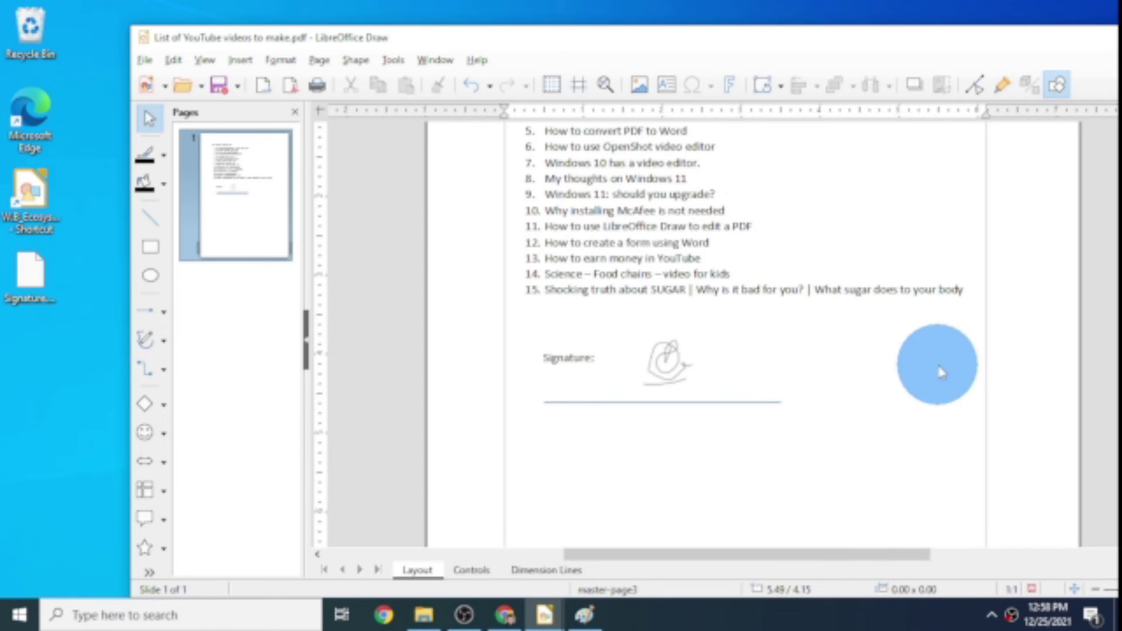
double_click(870, 47)
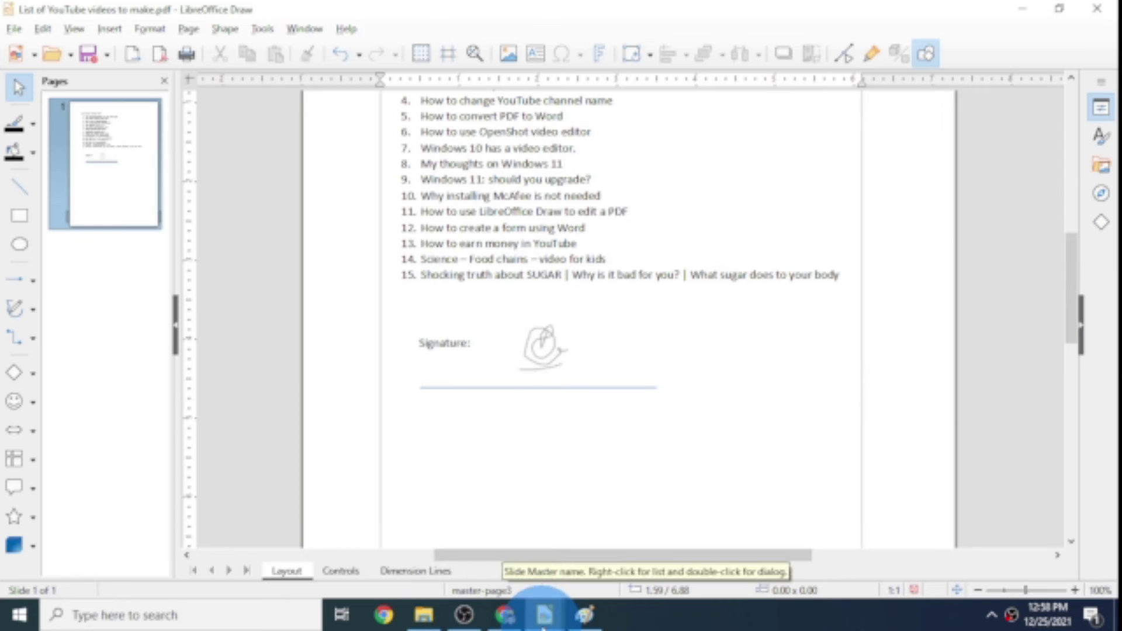
- Arrange the certificate PDF beside the video list PDF and copy the certificate page into the list document as page 2
mouse_move(543, 624)
click(480, 534)
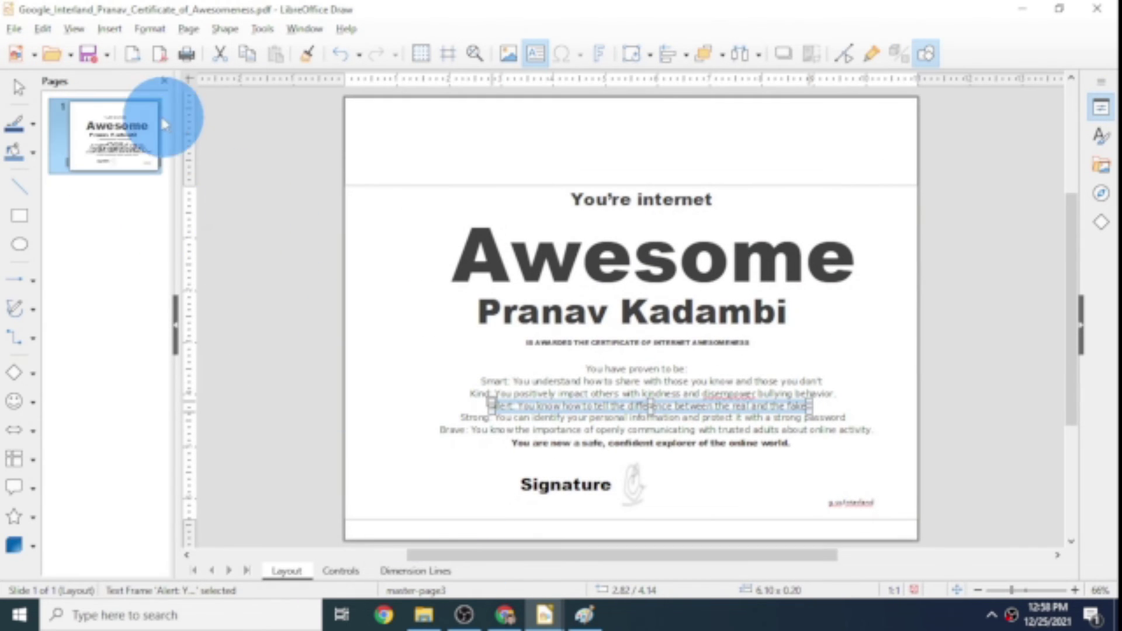
mouse_move(327, 9)
mouse_down()
mouse_move(431, 82)
mouse_move(856, 76)
mouse_move(1114, 200)
mouse_up()
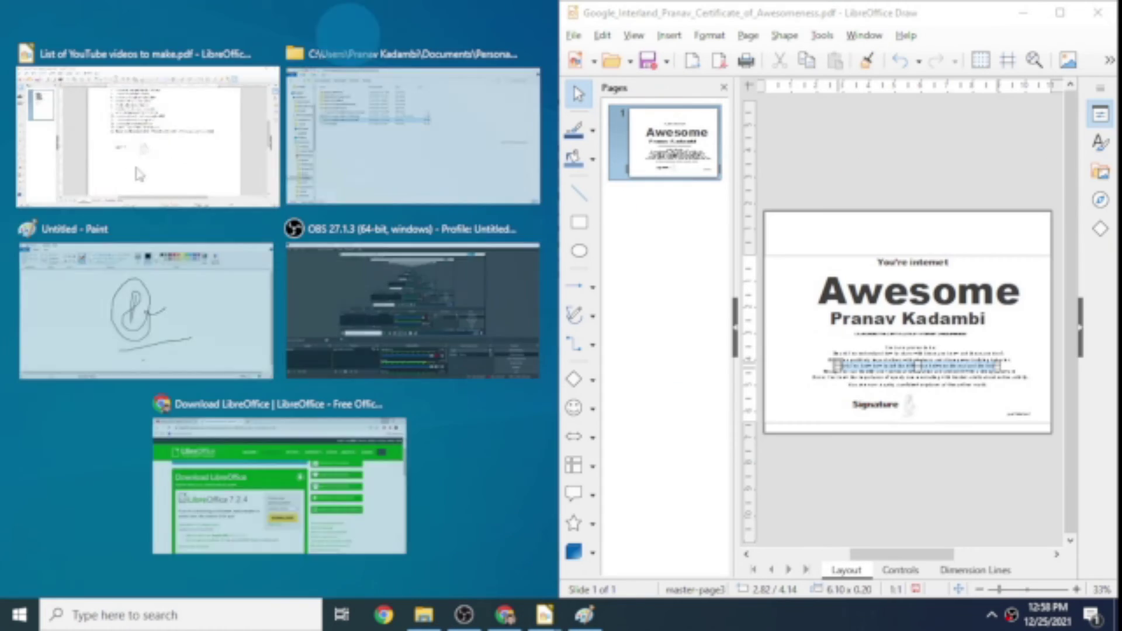
click(29, 97)
drag(395, 13, 1, 76)
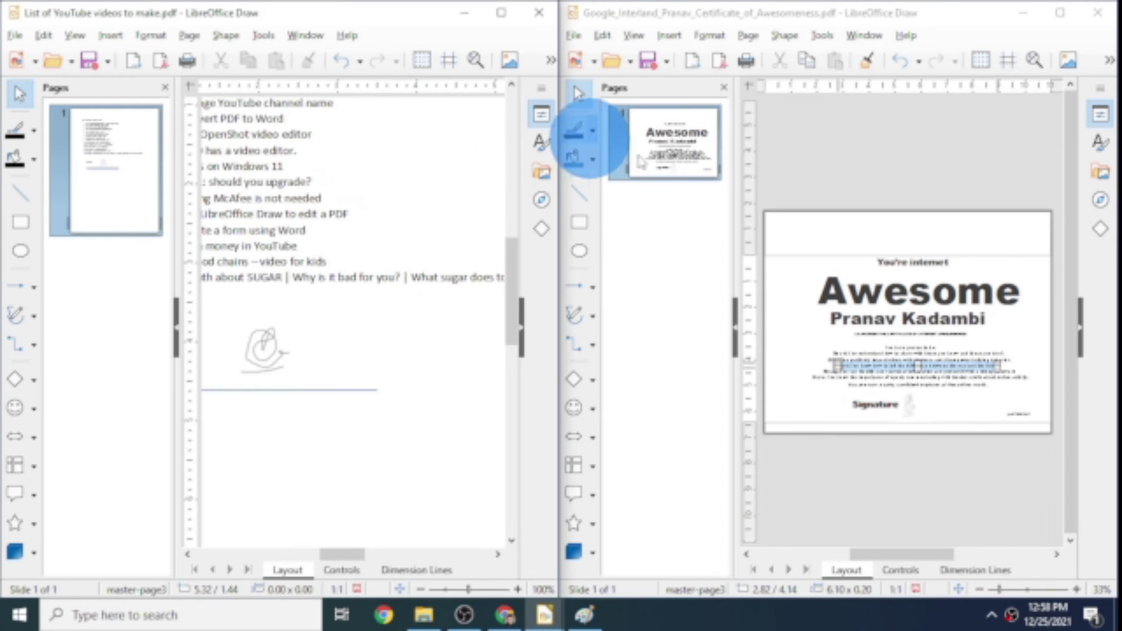
drag(665, 153, 90, 310)
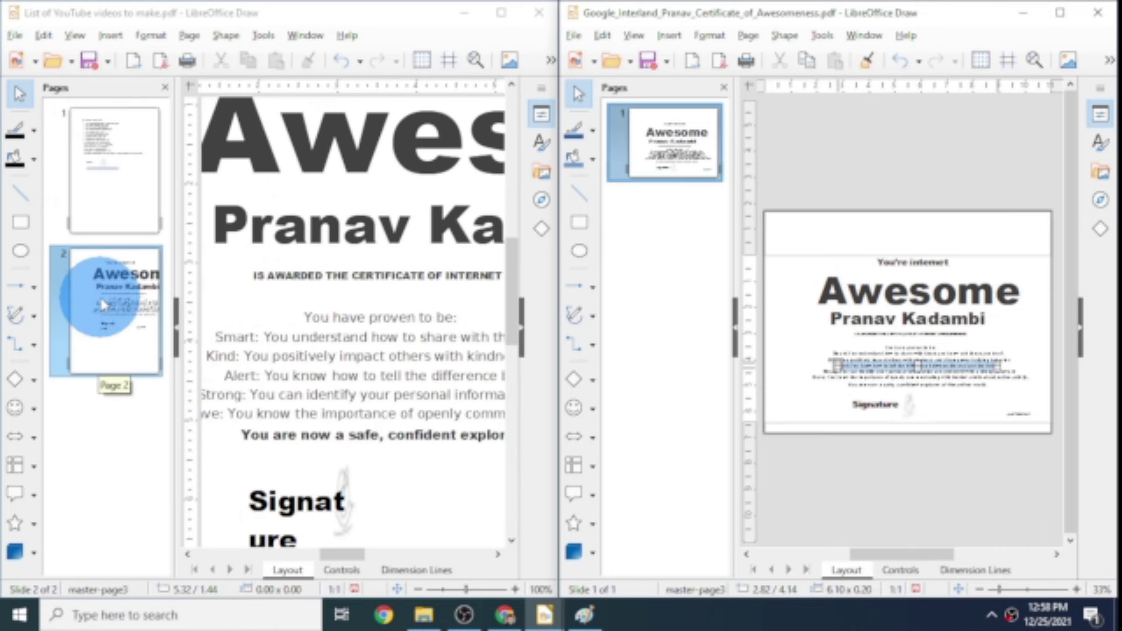
double_click(509, 13)
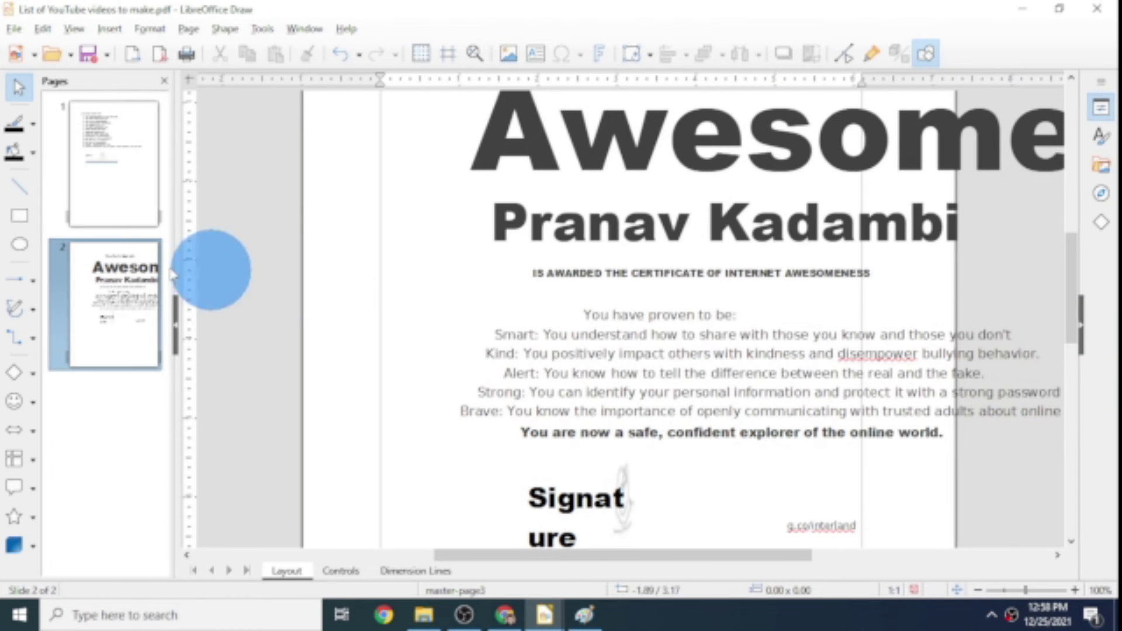
- Examine how the copied certificate content fits on page 2 of the video list document
click(120, 288)
scroll(701, 280, up, 6)
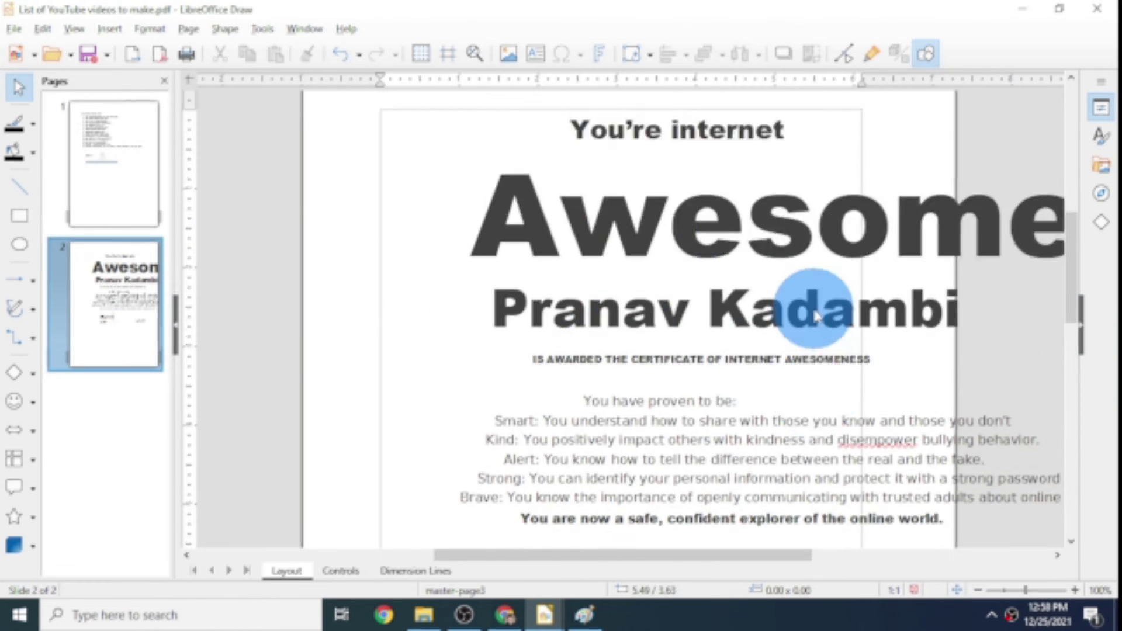
scroll(814, 314, down, 3)
scroll(892, 155, down, 5)
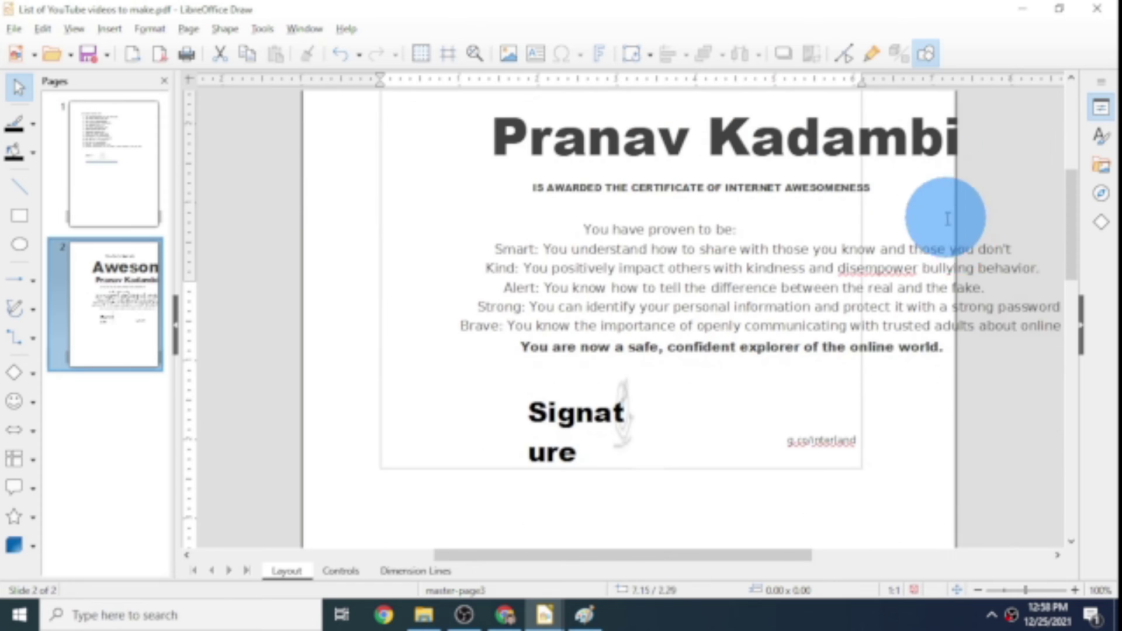
scroll(518, 479, down, 4)
scroll(355, 422, up, 3)
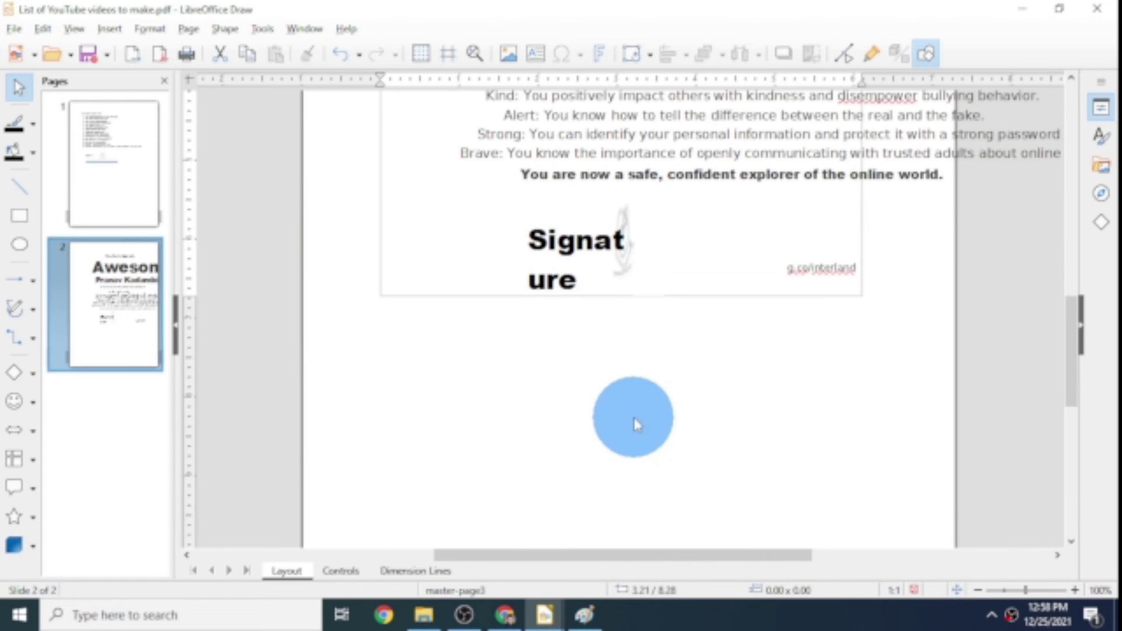
scroll(747, 388, up, 6)
scroll(946, 355, down, 1)
scroll(946, 355, down, 2)
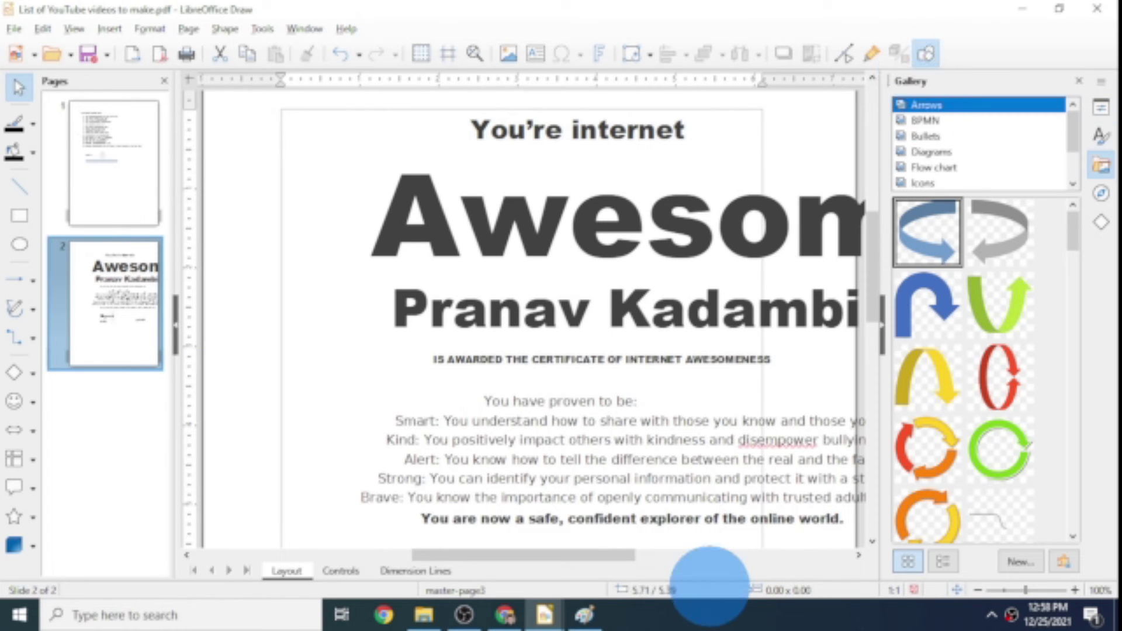
- Delete the certificate page from the video list document and close the Gallery
mouse_move(558, 627)
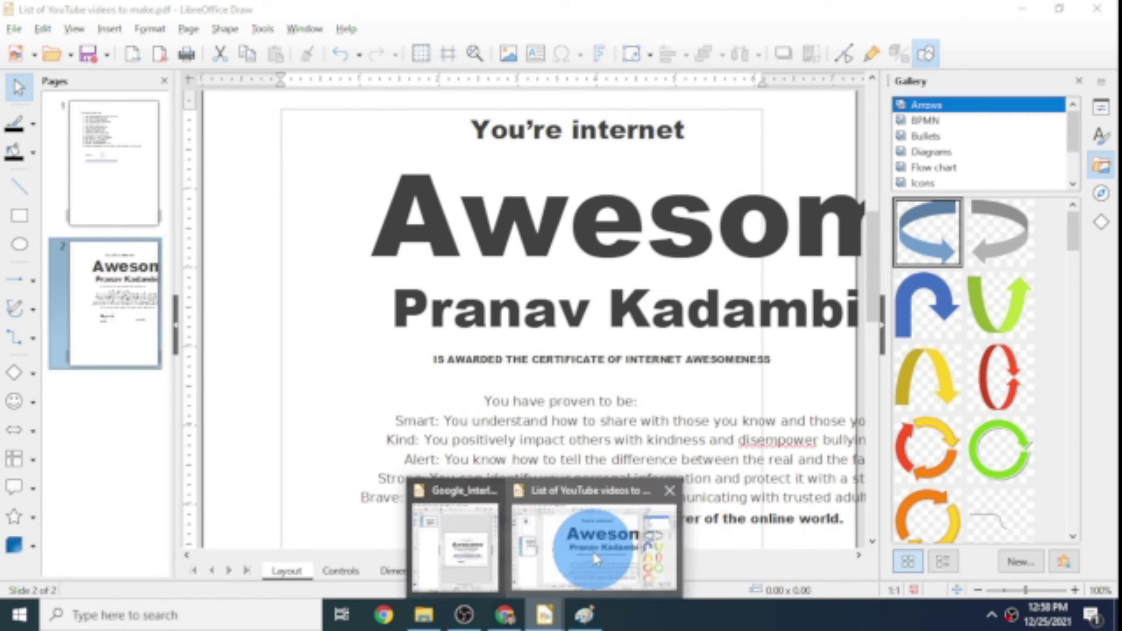
right_click(170, 319)
click(114, 307)
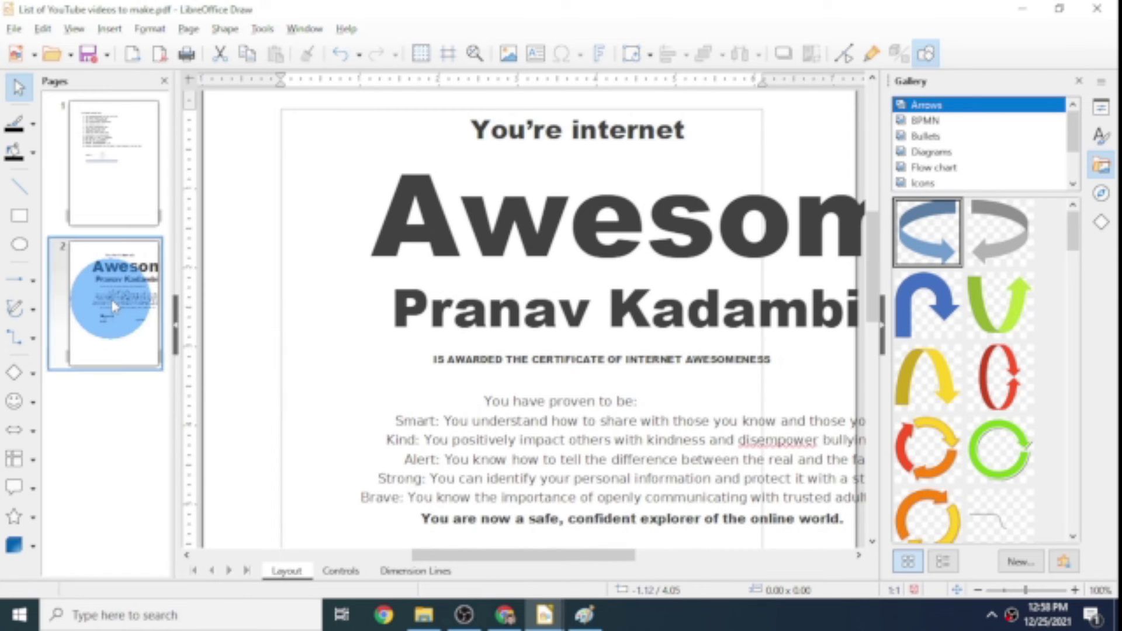
right_click(111, 305)
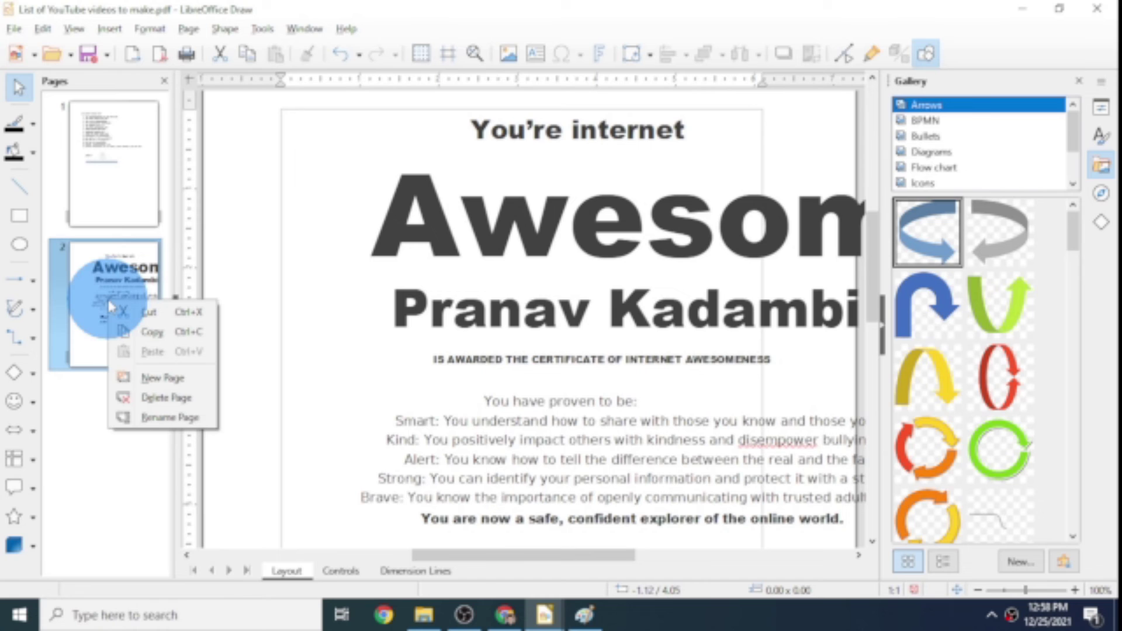
click(155, 399)
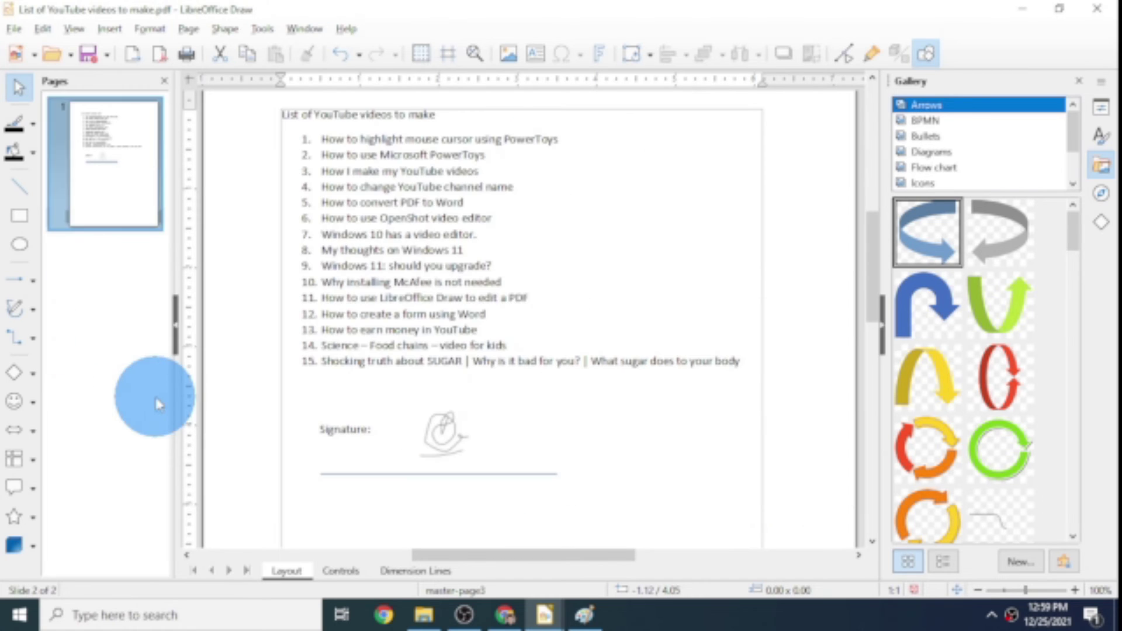
click(1078, 82)
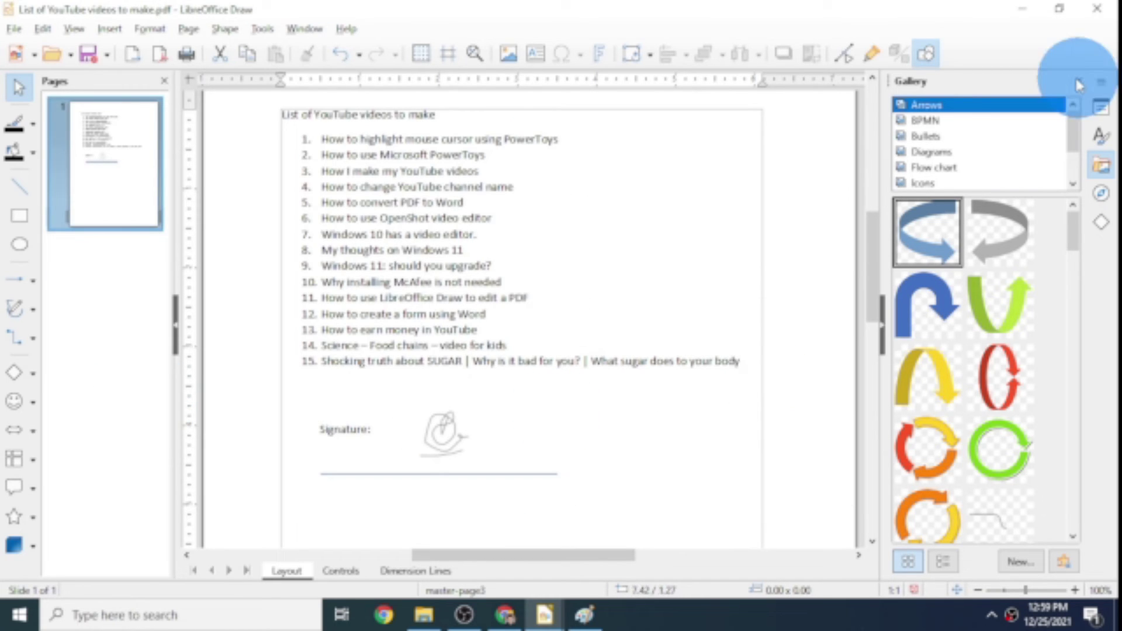
- Export the document as "List of YouTube videos to make.pdf" in the YouTube folder, replacing the existing file
drag(35, 44, 99, 22)
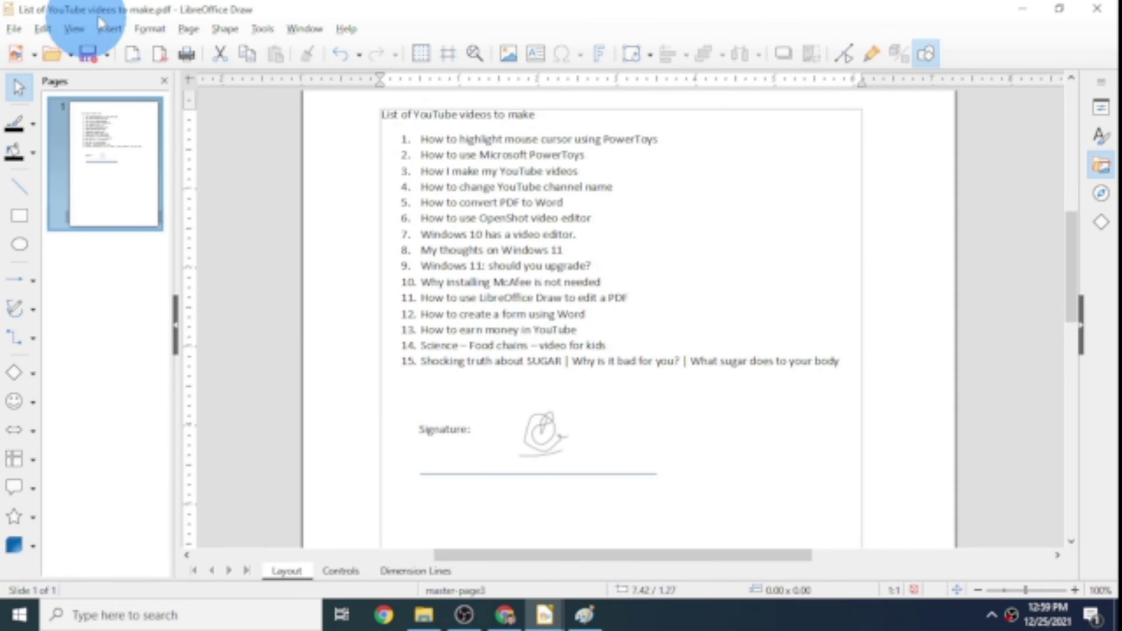
drag(152, 70, 162, 58)
mouse_move(410, 401)
mouse_down()
mouse_move(377, 402)
mouse_move(375, 412)
mouse_up()
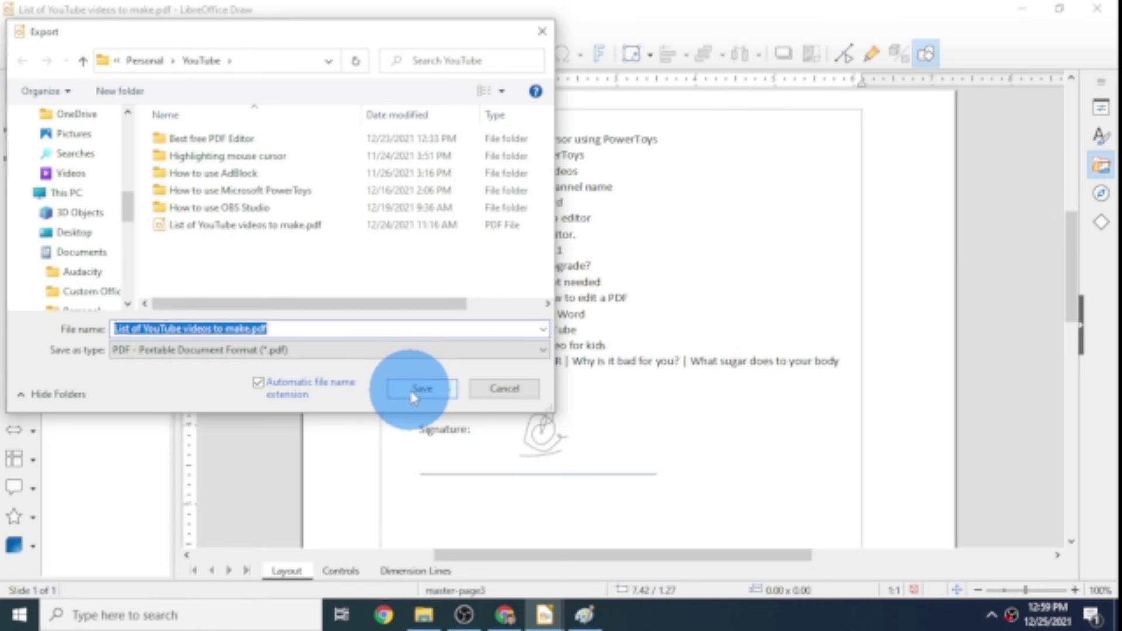
click(438, 389)
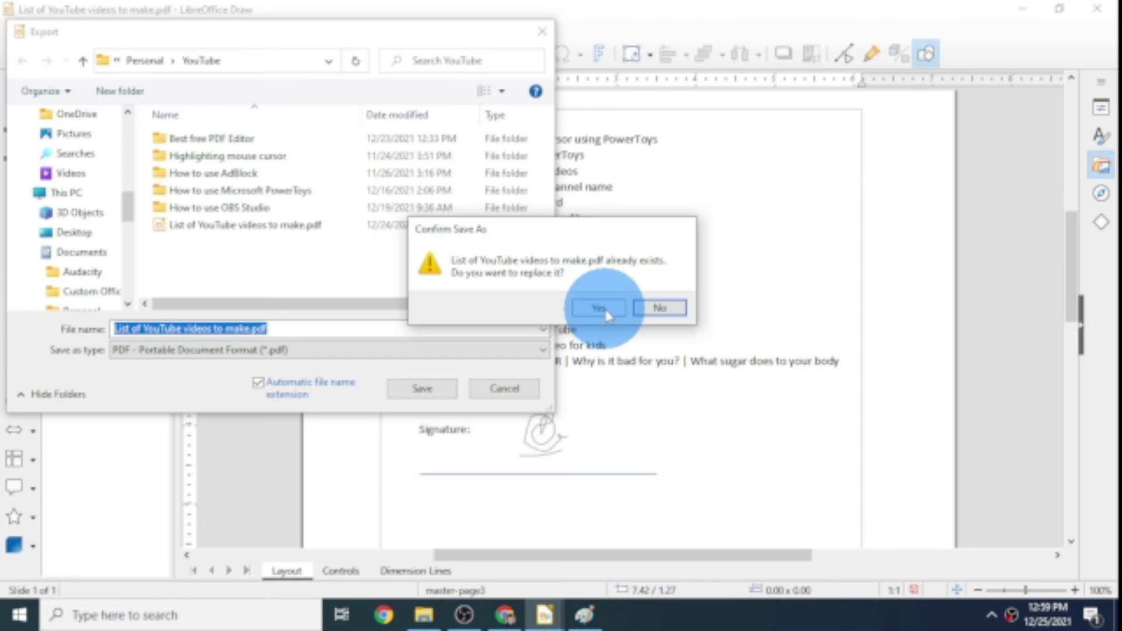
click(599, 308)
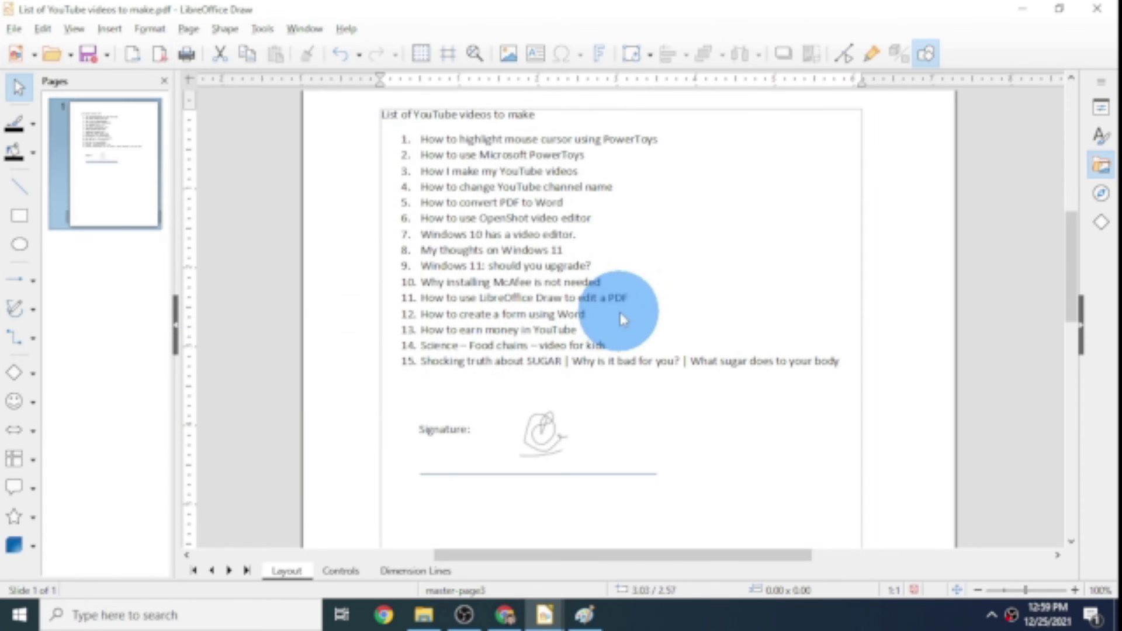
- Open "List of YouTube videos to make.pdf" from the YouTube folder in Microsoft Edge and dismiss the offer to restore pages
click(424, 617)
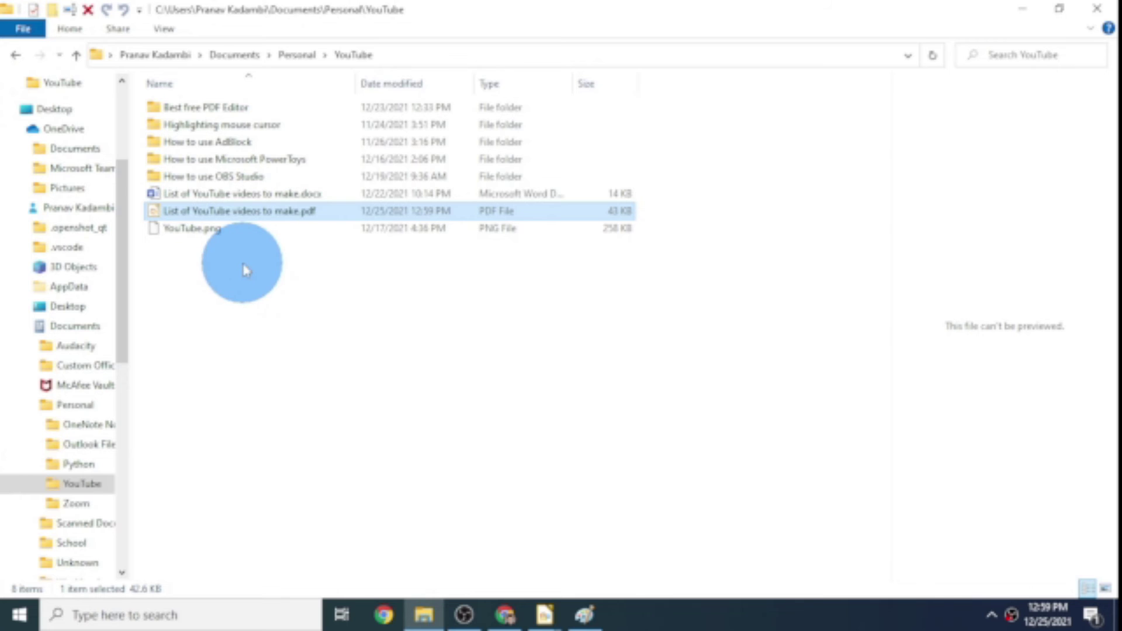
right_click(219, 222)
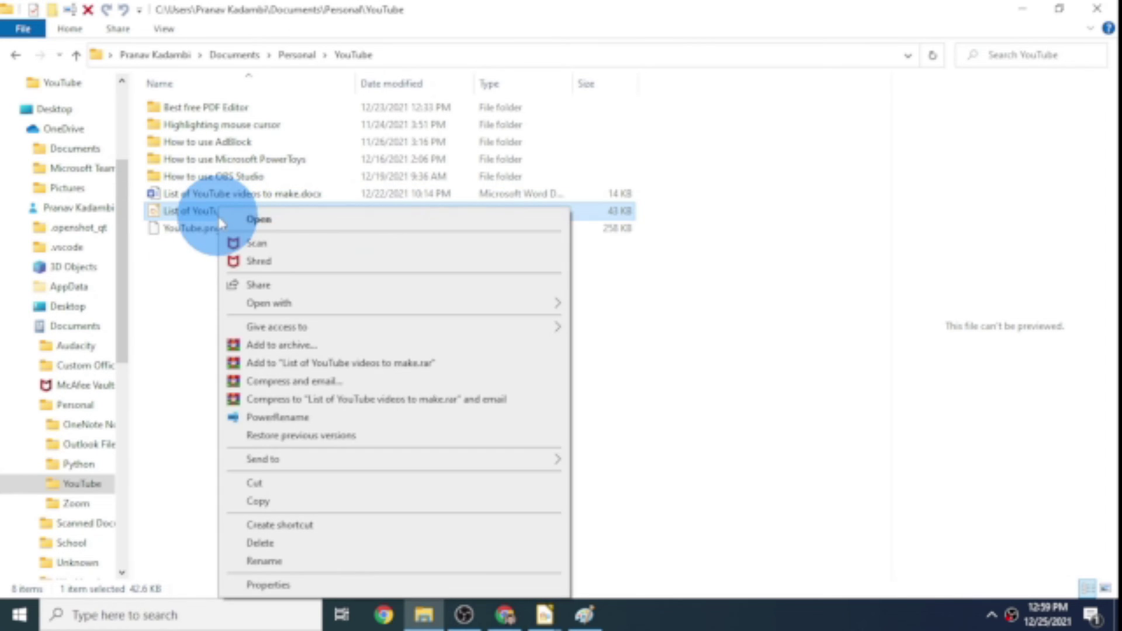
mouse_move(325, 303)
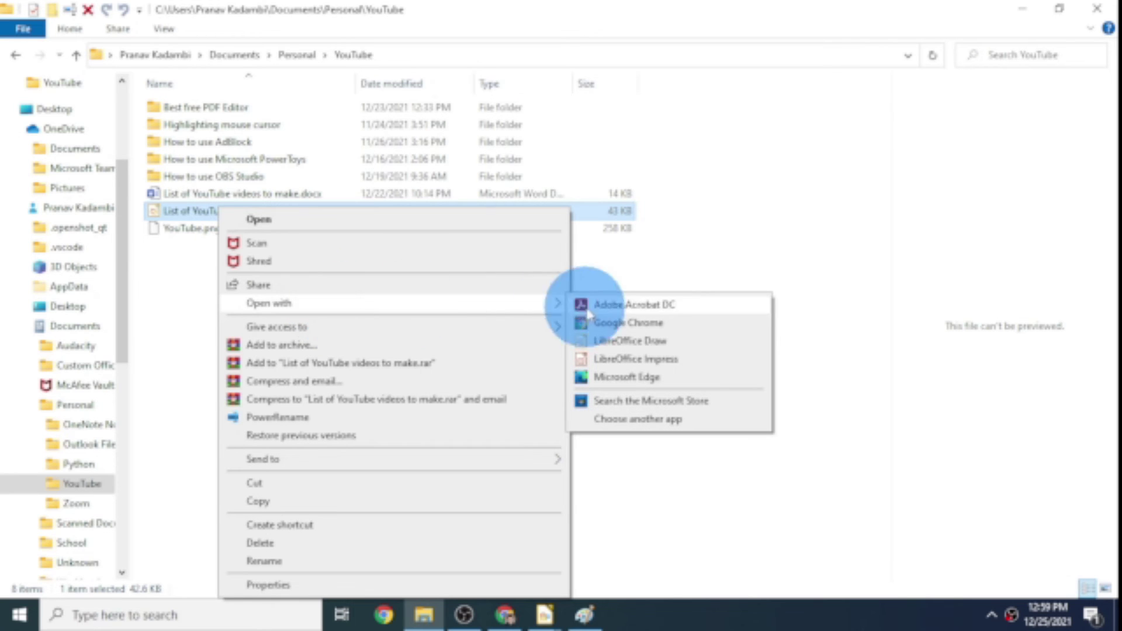
click(637, 377)
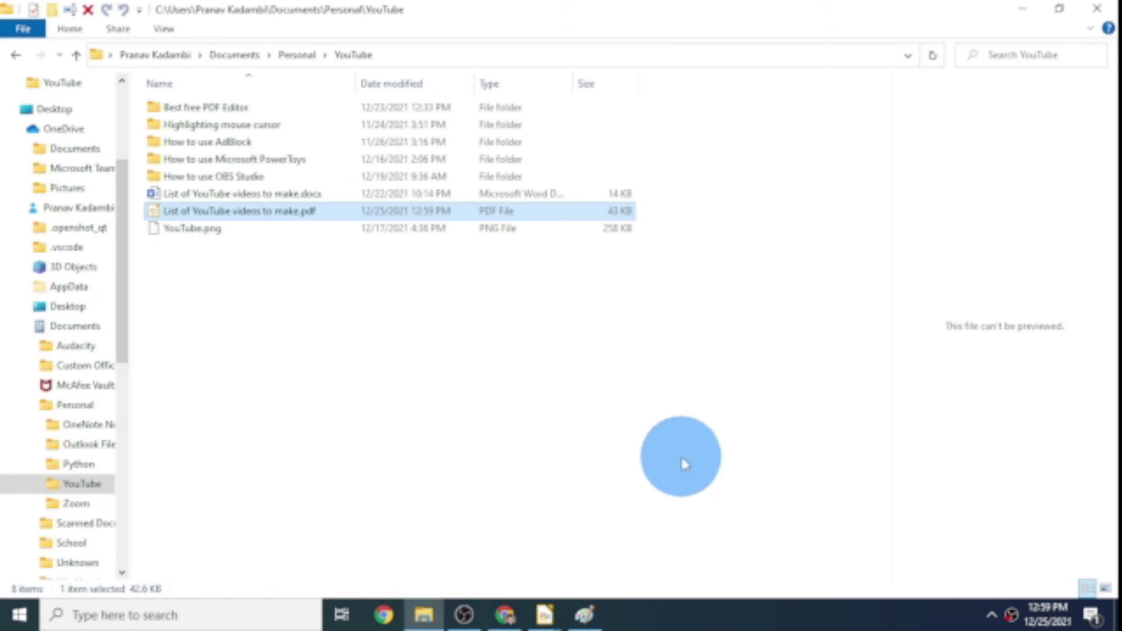
key(Return)
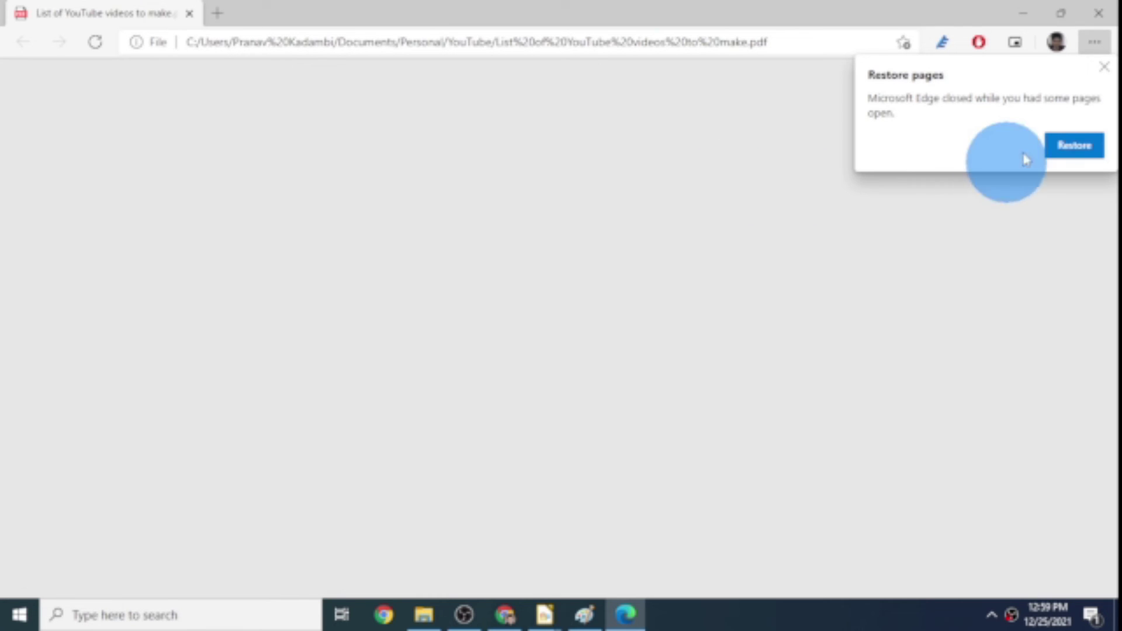
click(1103, 67)
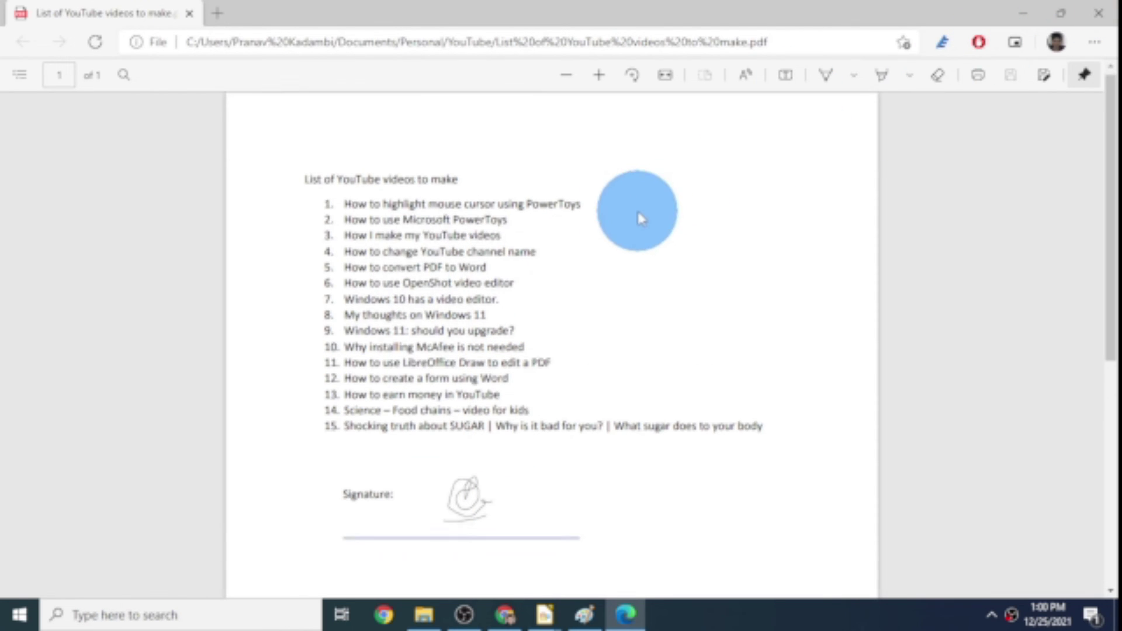
- Examine the video list, signature and signature line in the exported PDF
scroll(620, 228, down, 7)
scroll(648, 253, up, 7)
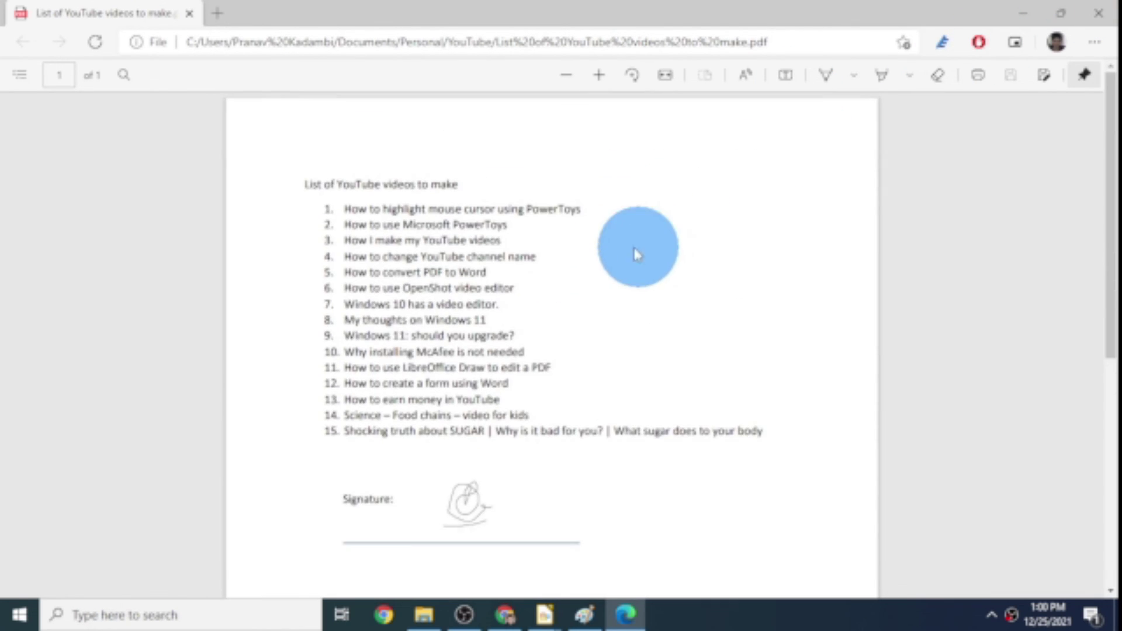
scroll(490, 365, down, 4)
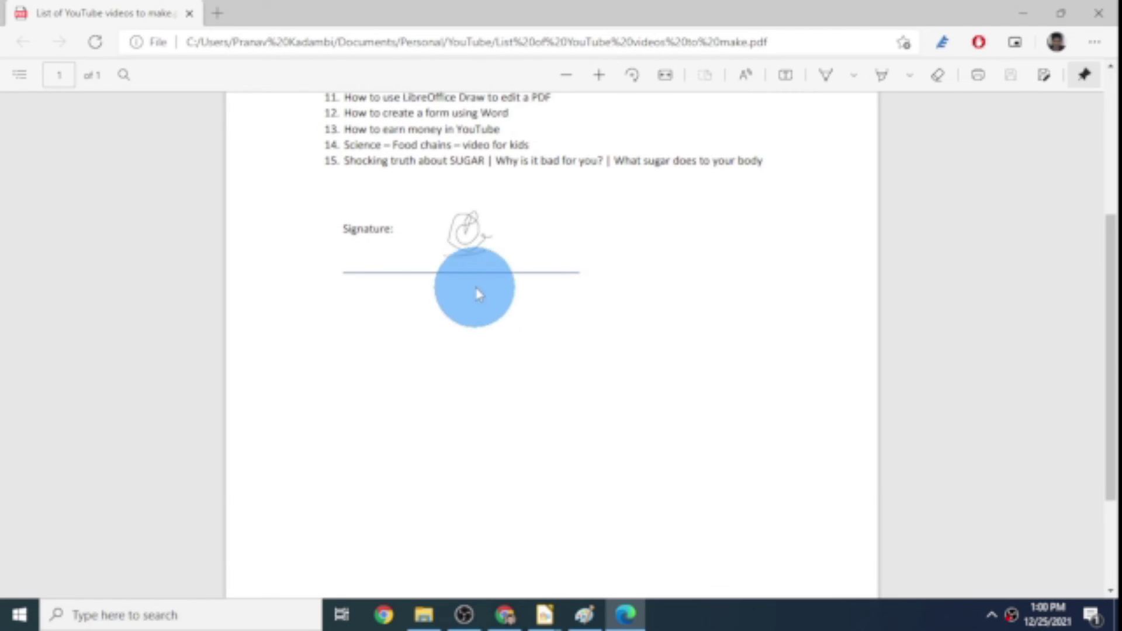
drag(364, 224, 369, 233)
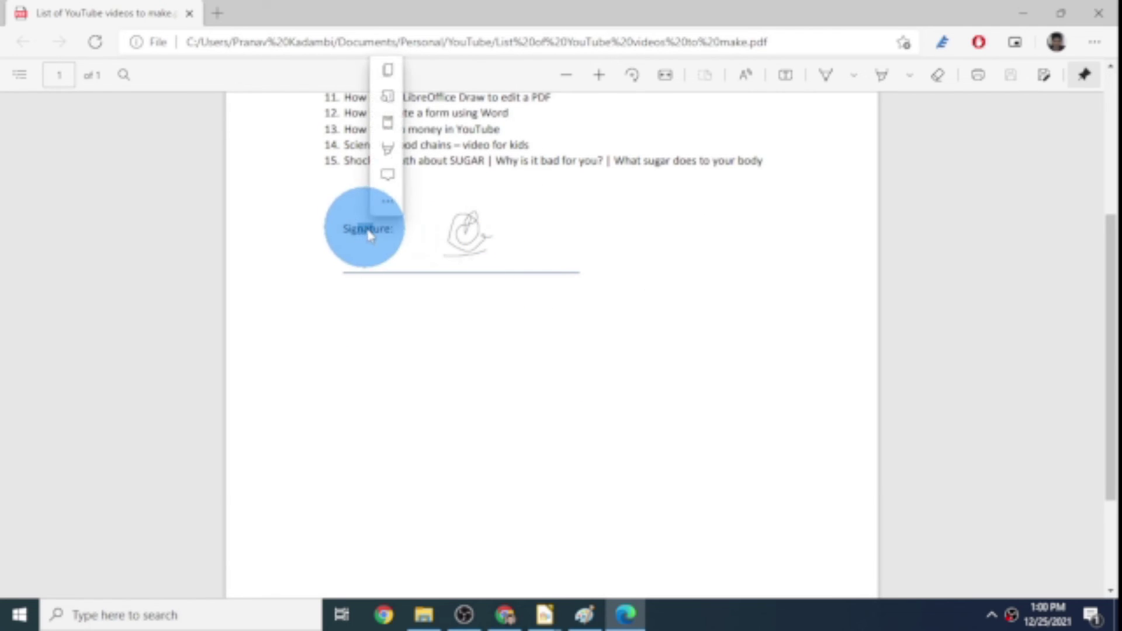
click(368, 229)
click(478, 236)
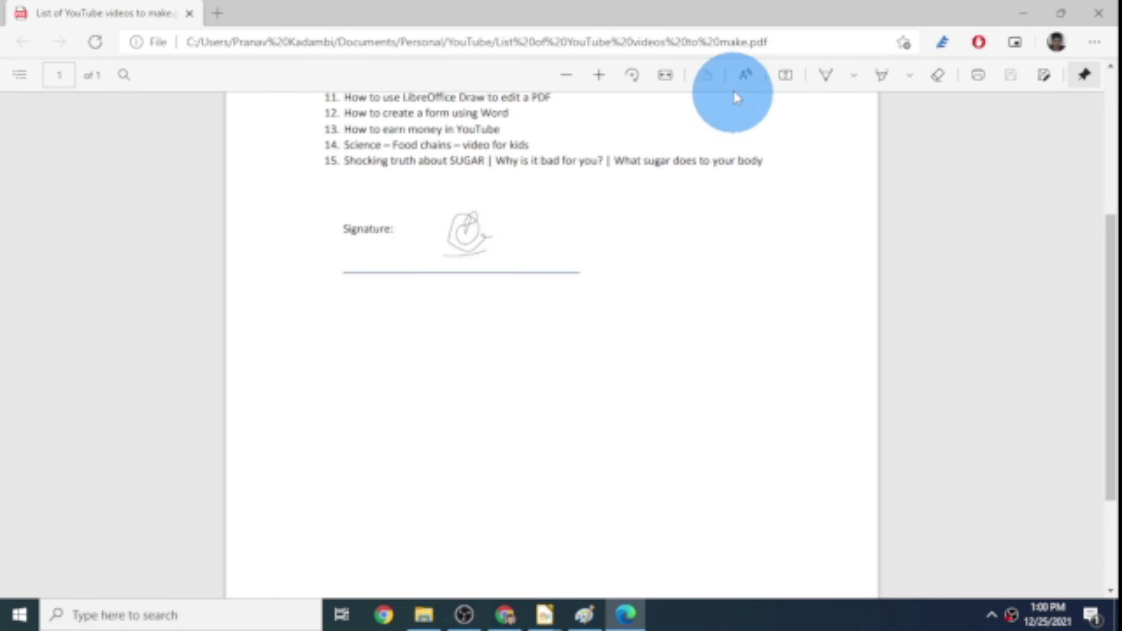
- Activate the Draw pen, set its colour to black and increase its thickness
click(825, 75)
scroll(783, 131, up, 5)
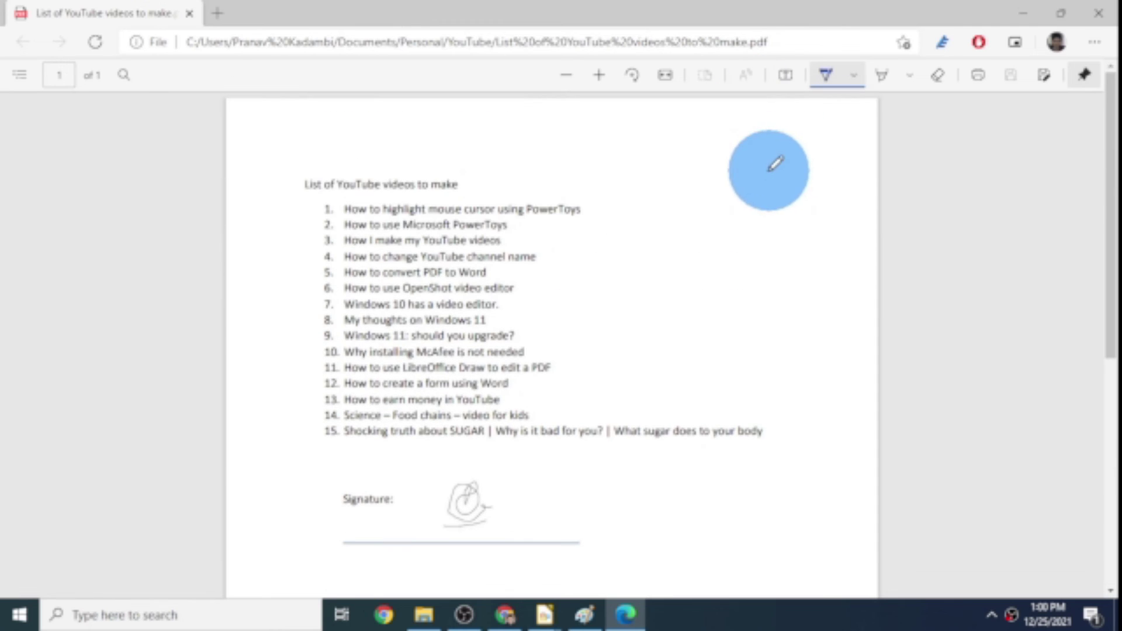
scroll(599, 388, down, 2)
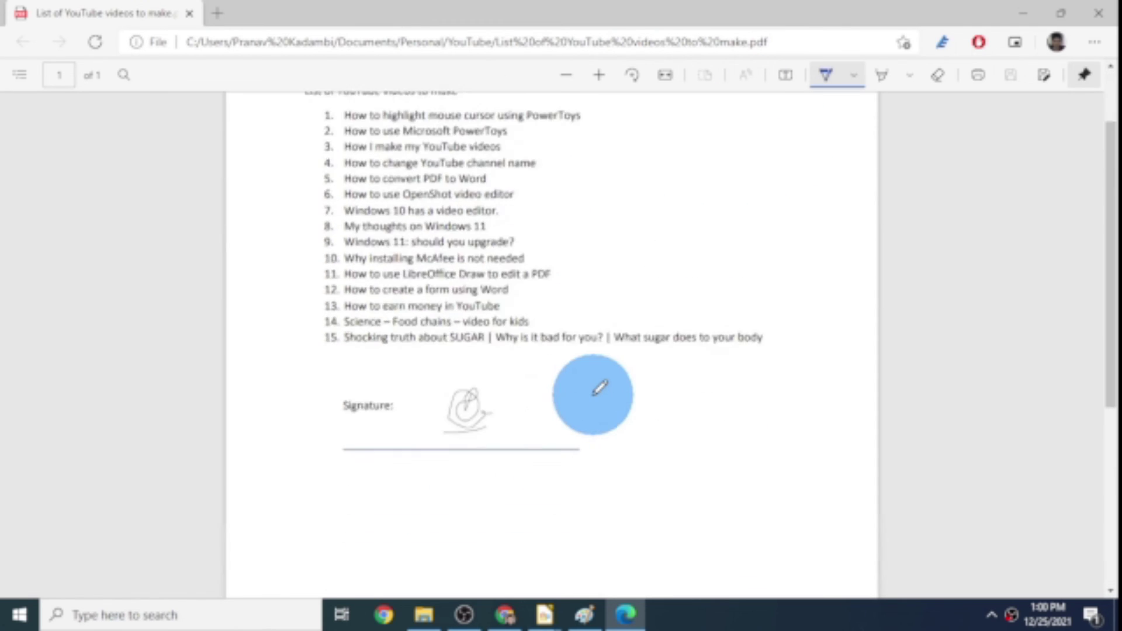
scroll(602, 374, down, 3)
scroll(608, 351, up, 6)
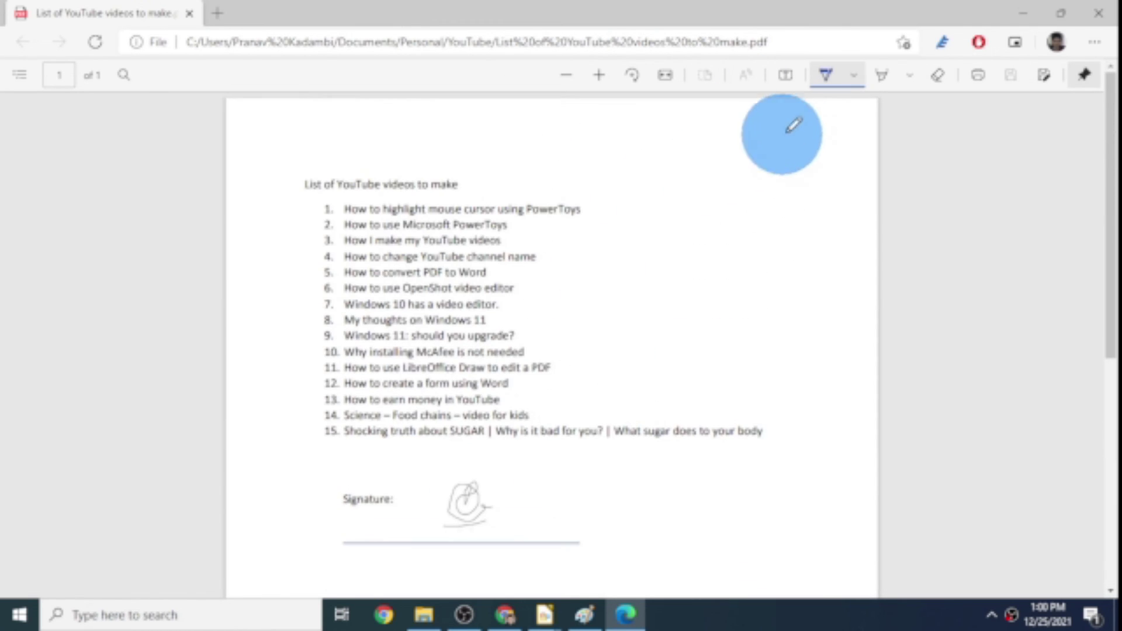
click(857, 79)
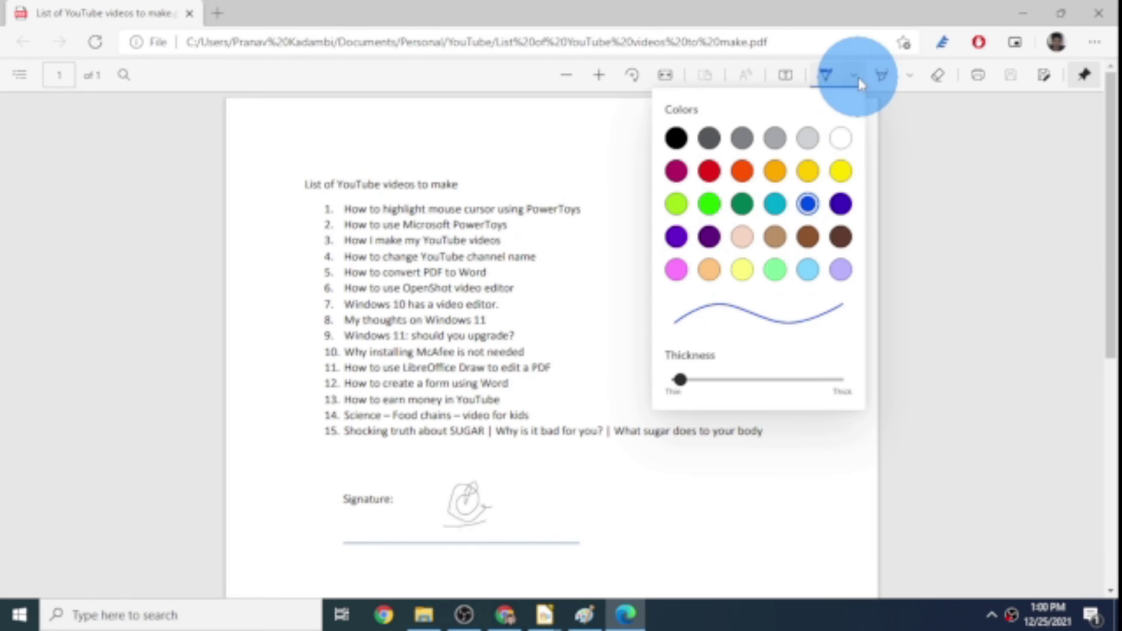
click(775, 205)
drag(680, 380, 720, 382)
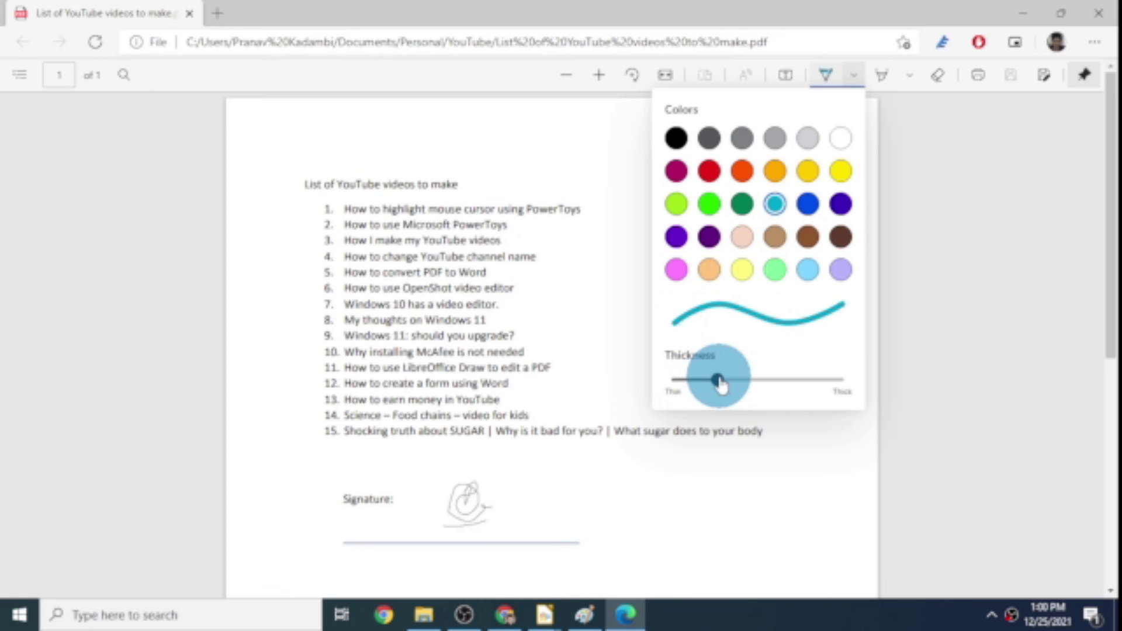
click(675, 139)
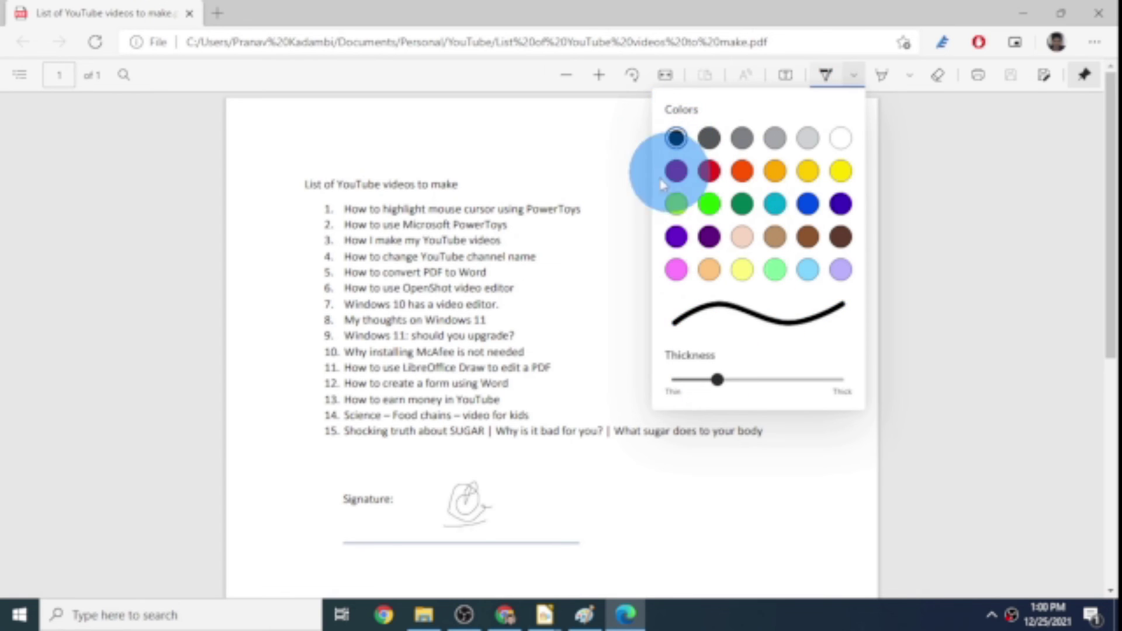
click(929, 168)
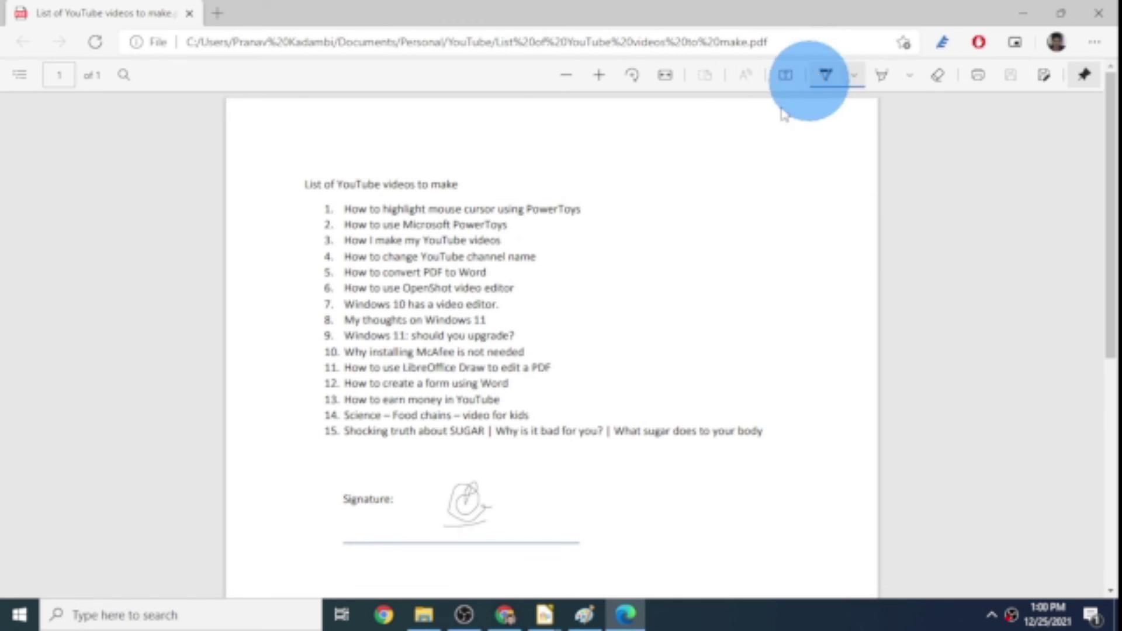
- Draw a star and a letter A in the blank area above the list, and erase both
mouse_move(678, 183)
mouse_down()
mouse_move(740, 195)
mouse_move(674, 154)
mouse_move(768, 129)
mouse_move(672, 184)
mouse_up()
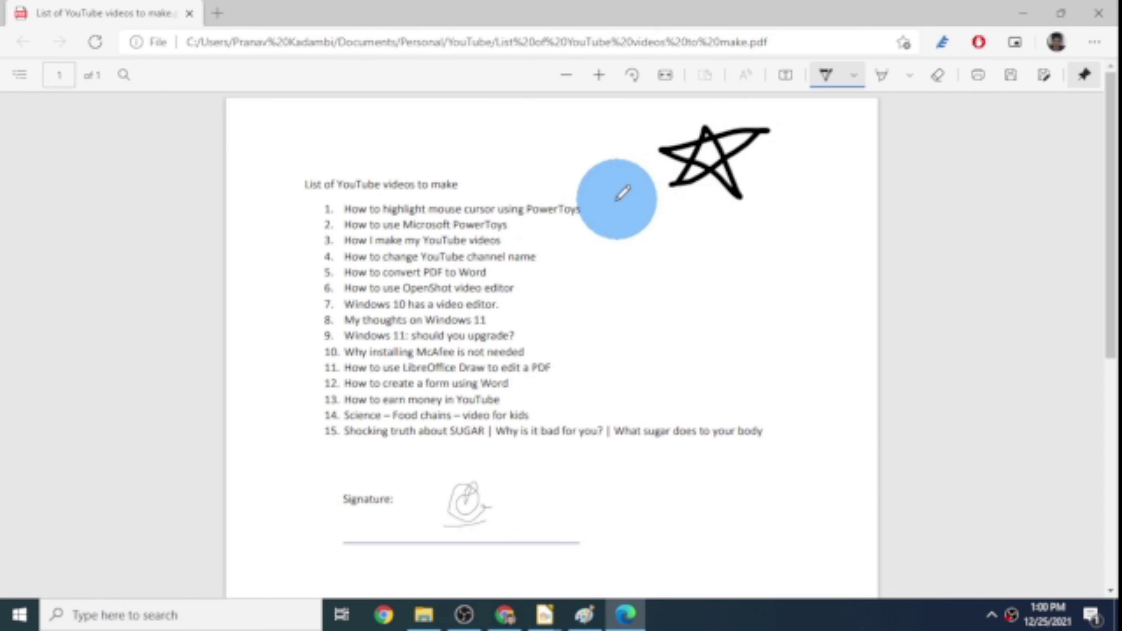
mouse_move(545, 192)
mouse_down()
mouse_move(604, 111)
mouse_move(615, 197)
mouse_up()
drag(562, 166, 616, 165)
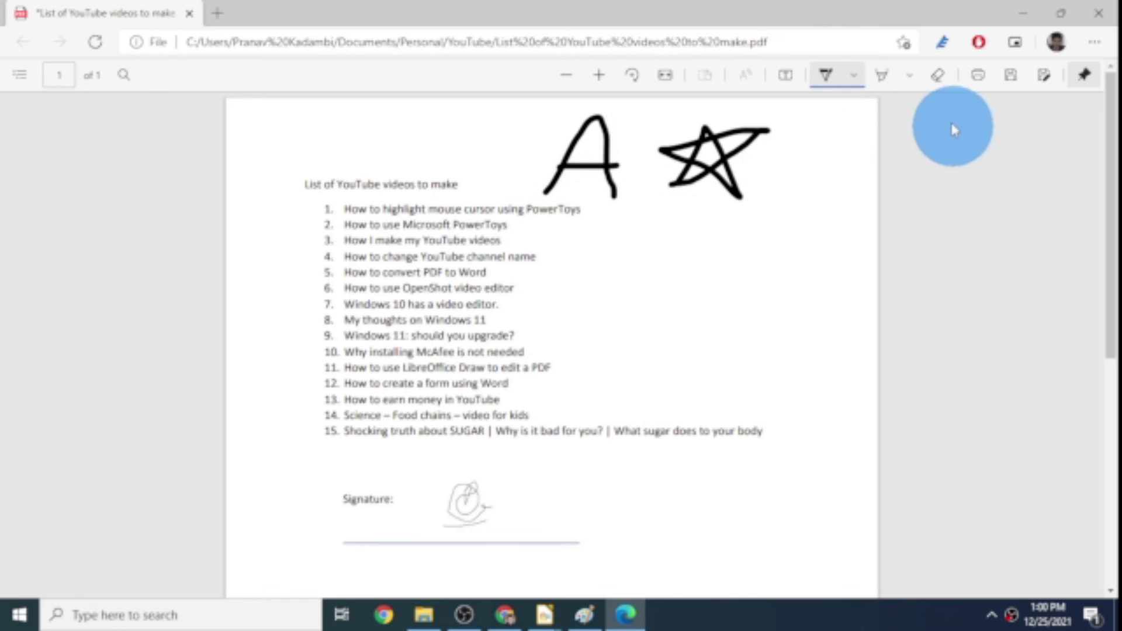
click(939, 82)
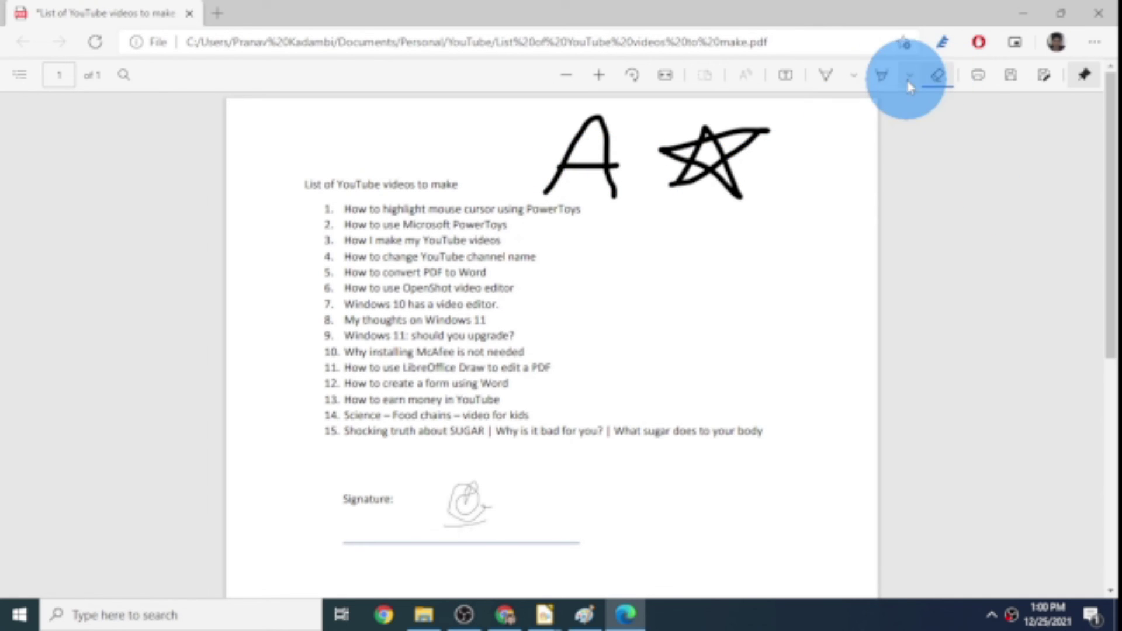
mouse_move(842, 205)
mouse_down()
mouse_move(684, 142)
mouse_move(610, 150)
mouse_move(593, 178)
mouse_up()
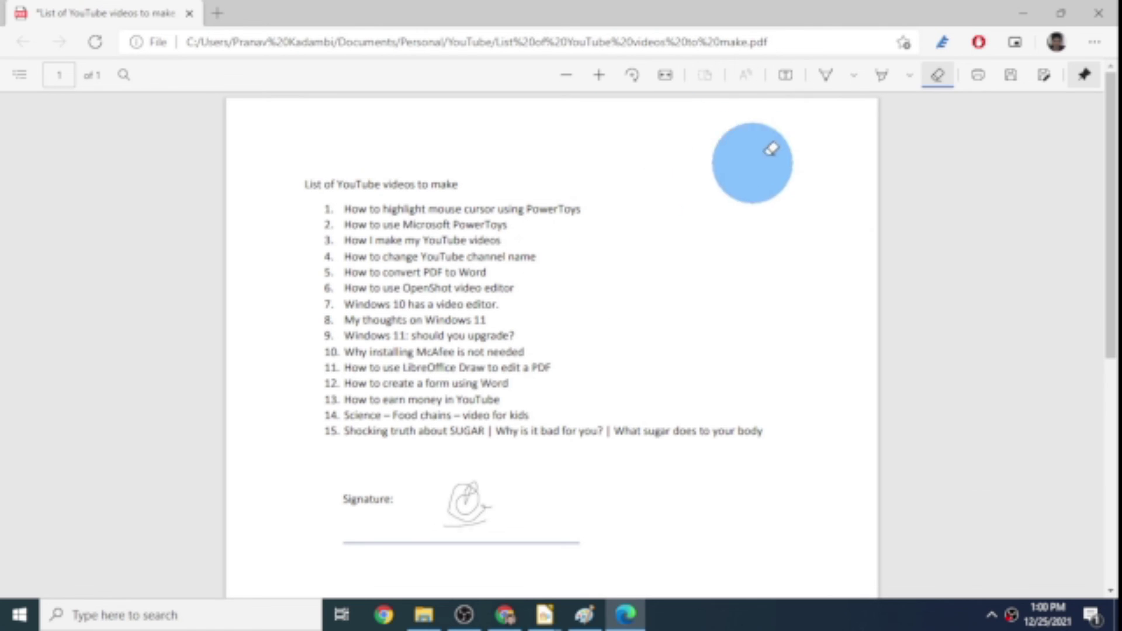
- Draw a large freehand signature with an underline in the blank area below the signature line, and erase it
click(826, 75)
scroll(667, 272, down, 3)
scroll(665, 271, down, 4)
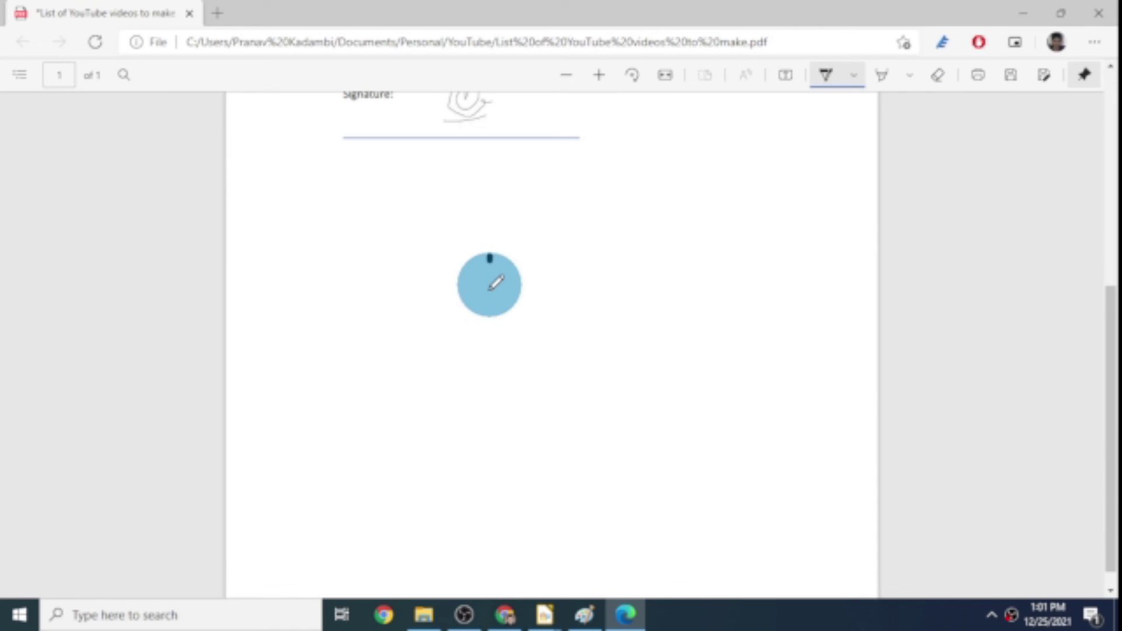
drag(489, 285, 751, 252)
drag(465, 445, 877, 371)
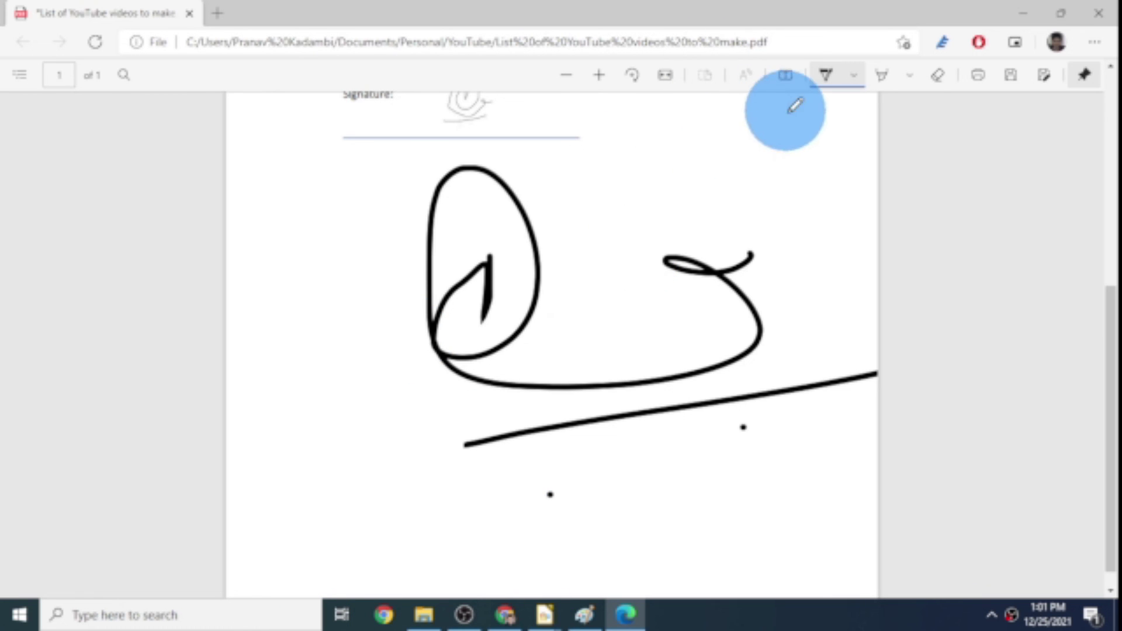
click(935, 76)
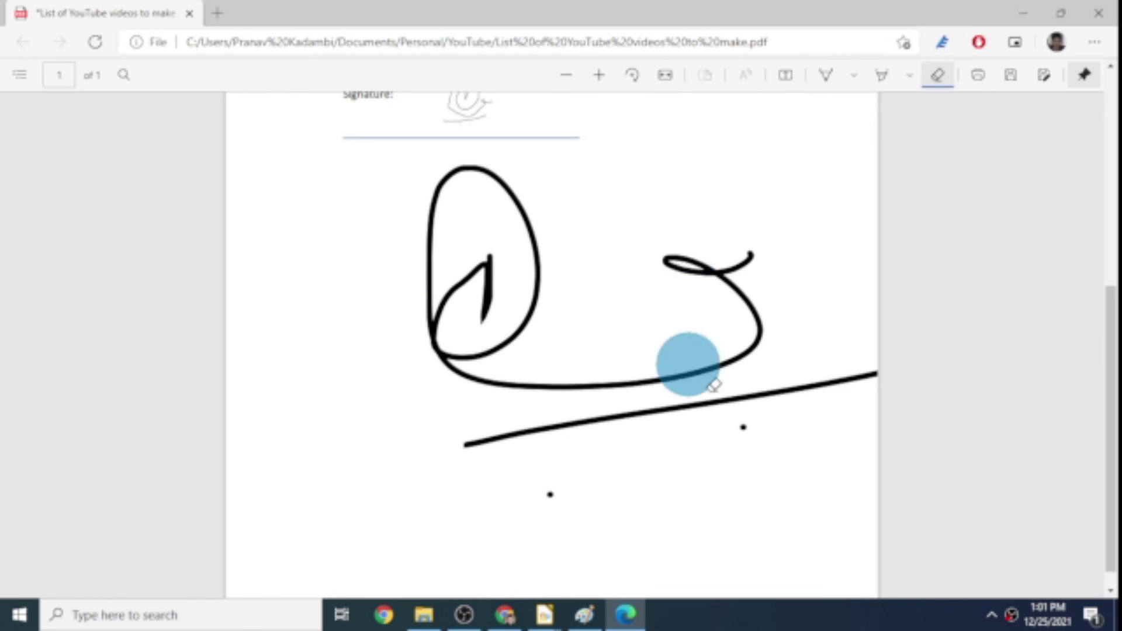
mouse_move(688, 368)
mouse_down()
mouse_move(744, 415)
mouse_move(531, 471)
mouse_move(555, 478)
mouse_up()
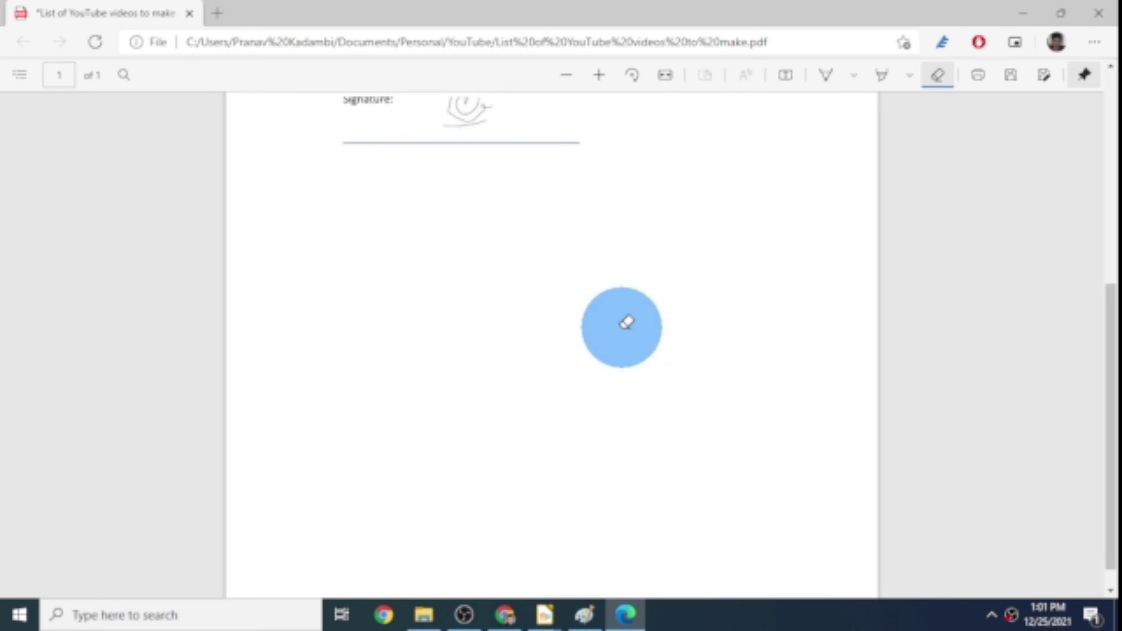
scroll(643, 330, up, 5)
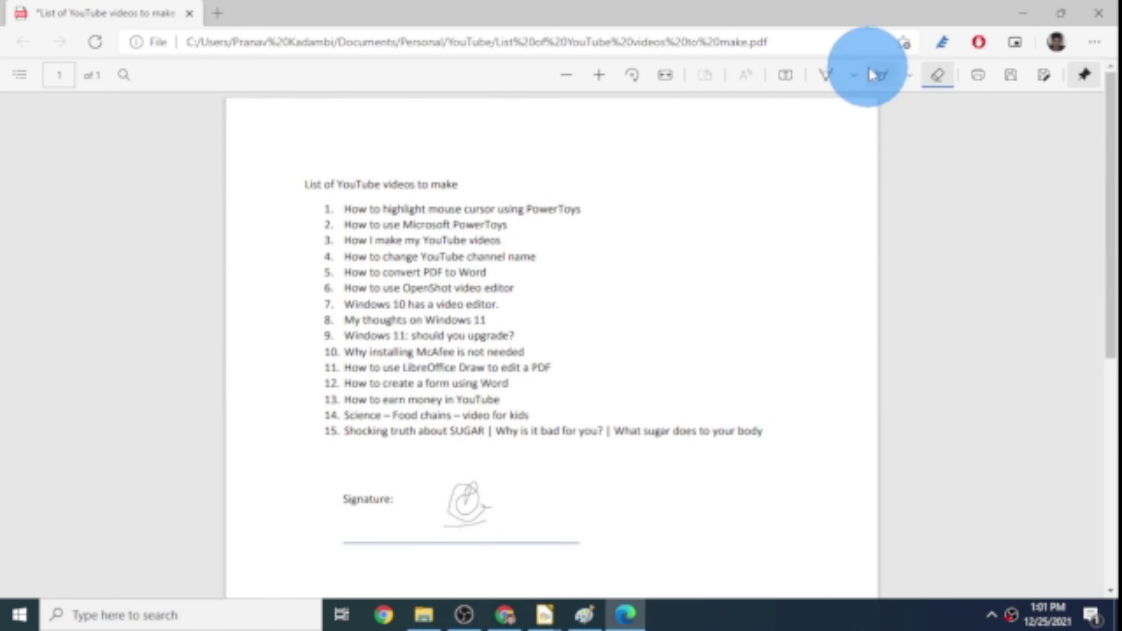
click(937, 75)
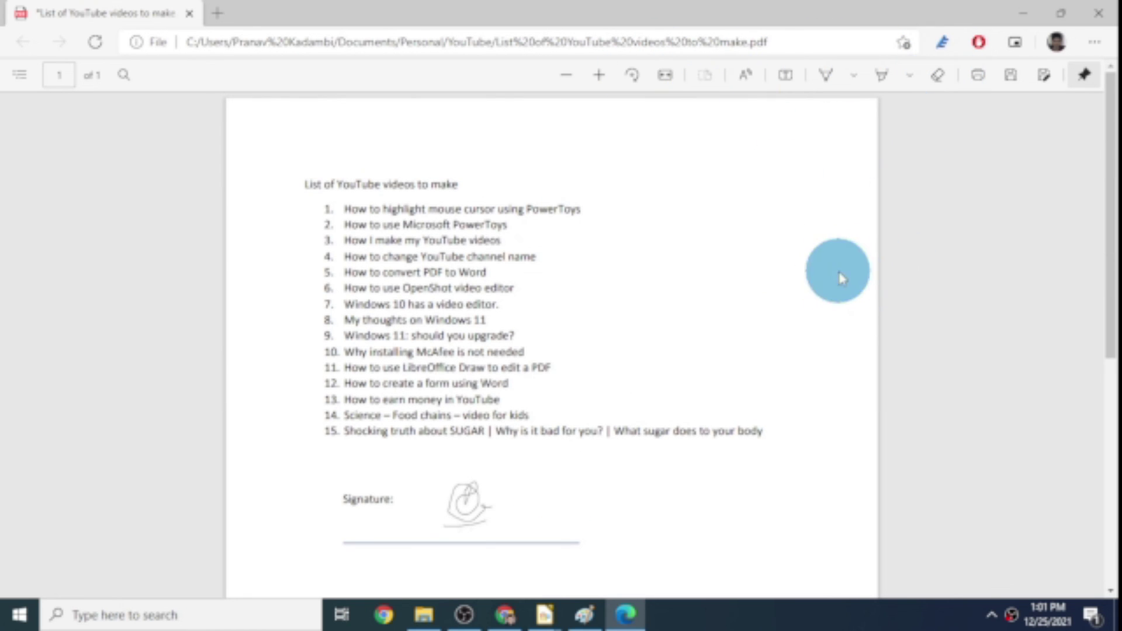
- Add a text note reading "Written By" followed by the author's name, and place it below the signature line
mouse_move(1111, 168)
mouse_down()
mouse_move(1110, 308)
mouse_move(1113, 197)
mouse_up()
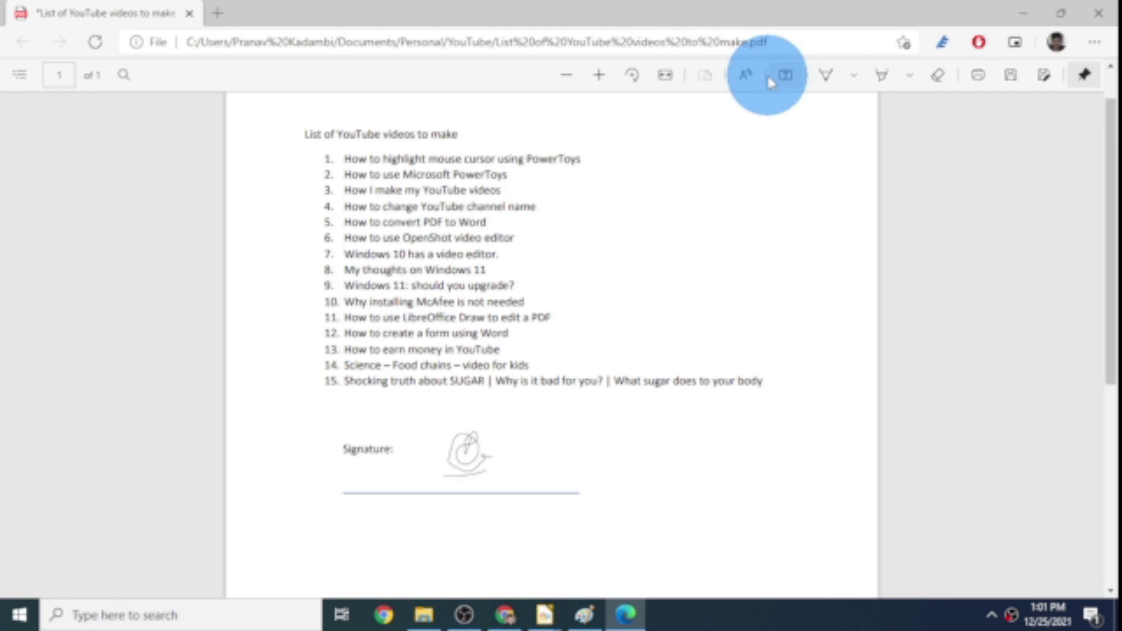
click(785, 74)
click(697, 214)
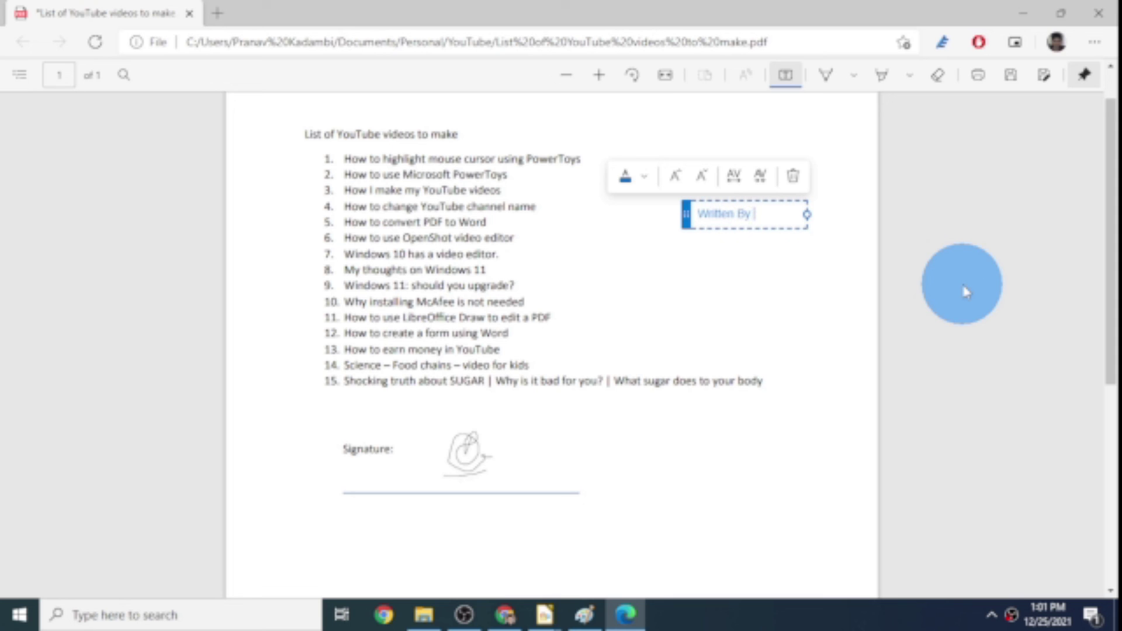
text(anav K)
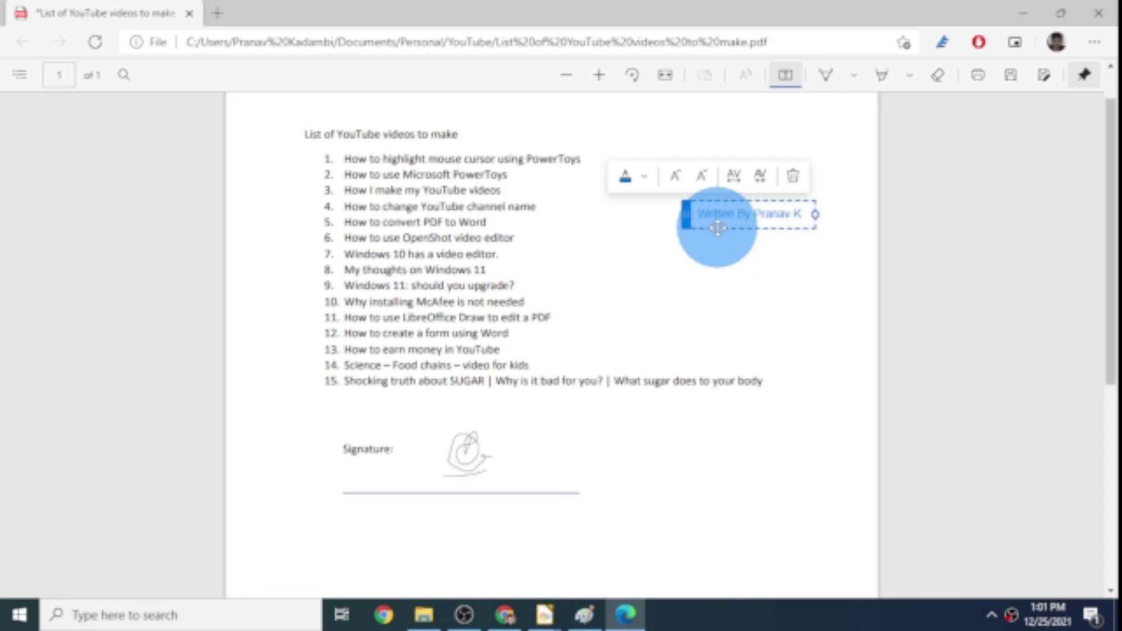
mouse_move(719, 226)
mouse_down()
mouse_move(634, 401)
mouse_move(381, 560)
mouse_move(368, 549)
mouse_up()
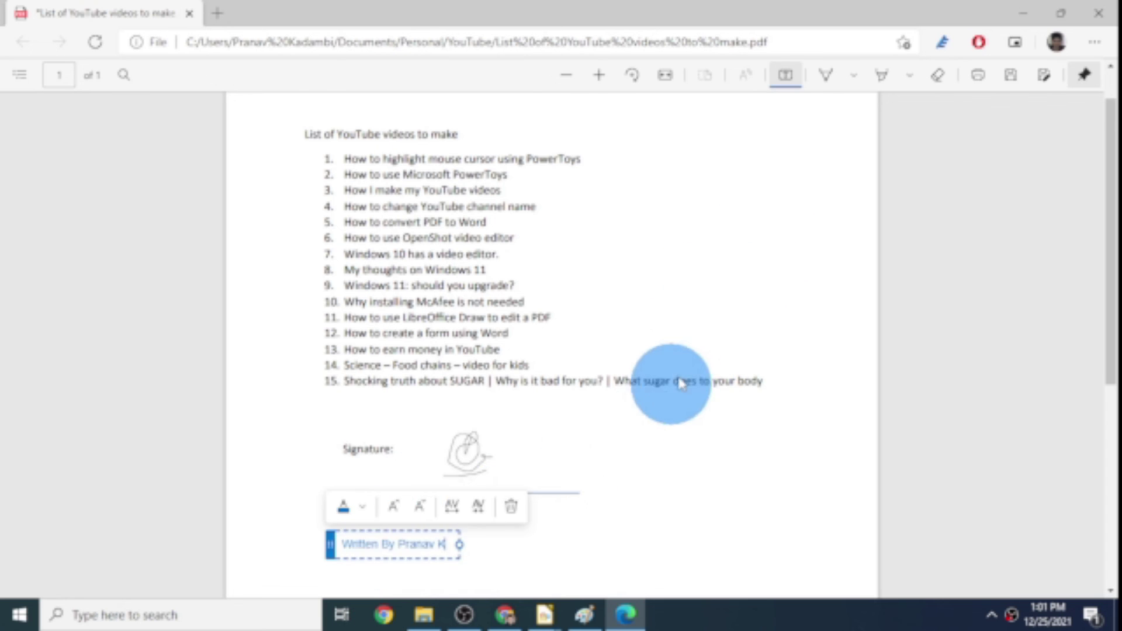
- Set the "Written By" note's text colour to black and enlarge its text slightly
scroll(605, 362, down, 5)
click(343, 239)
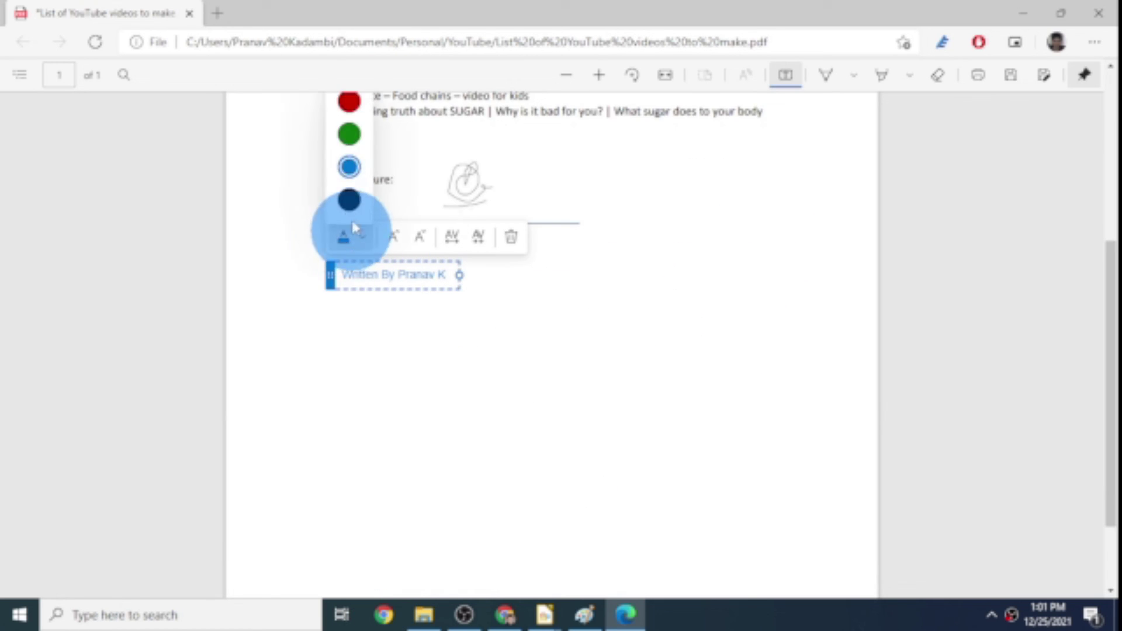
click(349, 199)
click(431, 287)
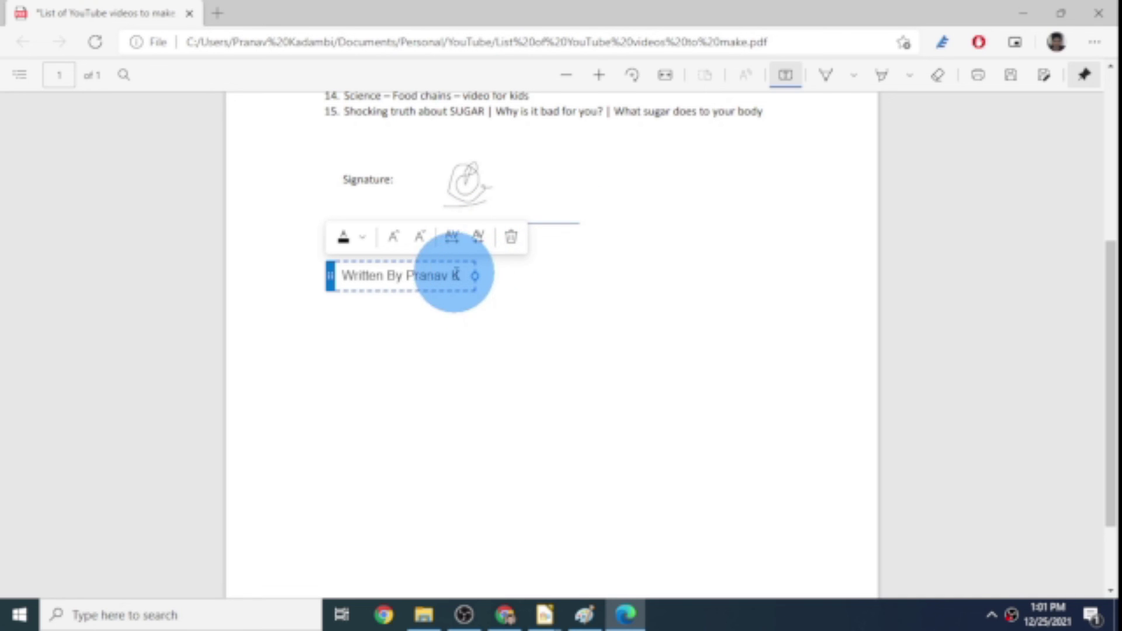
drag(462, 275, 339, 275)
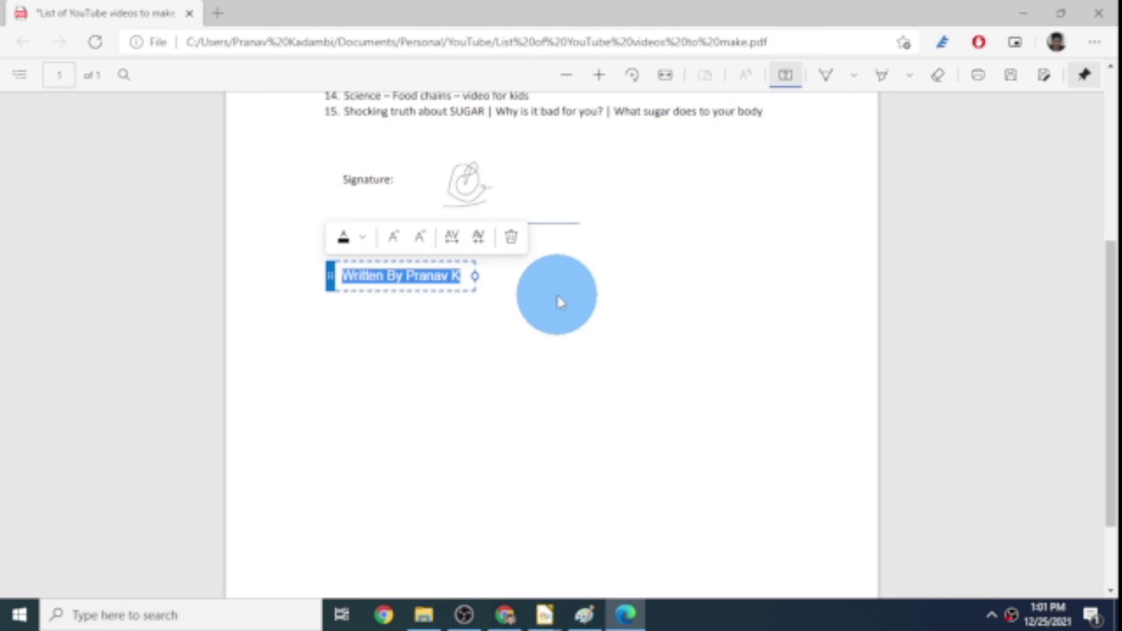
click(558, 300)
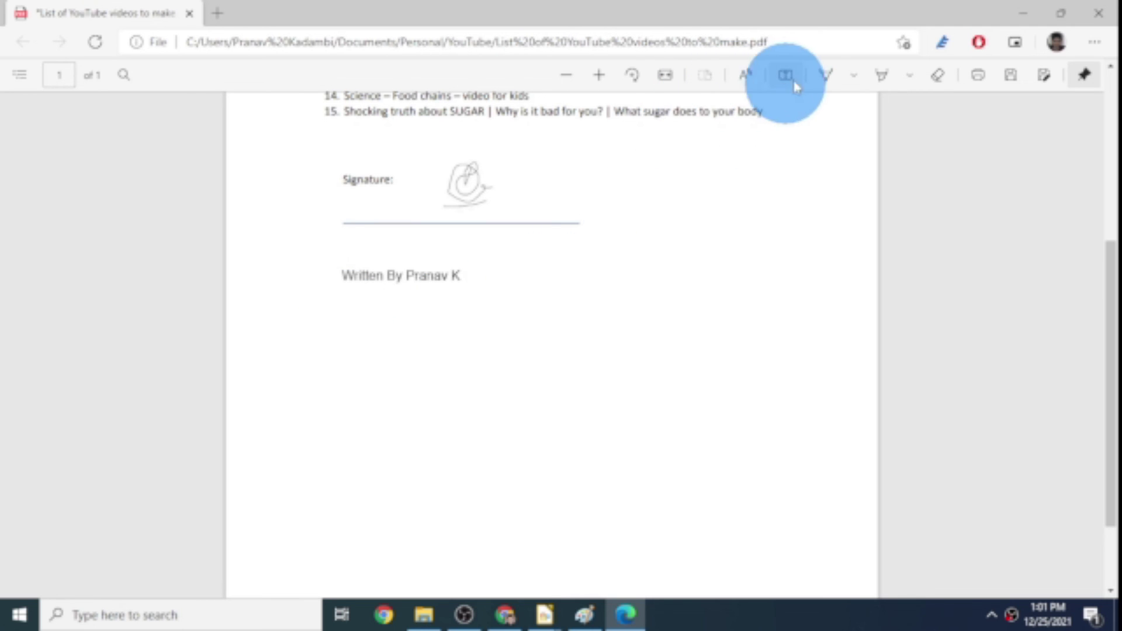
- Delete the "Written By" text note below the signature line
click(794, 83)
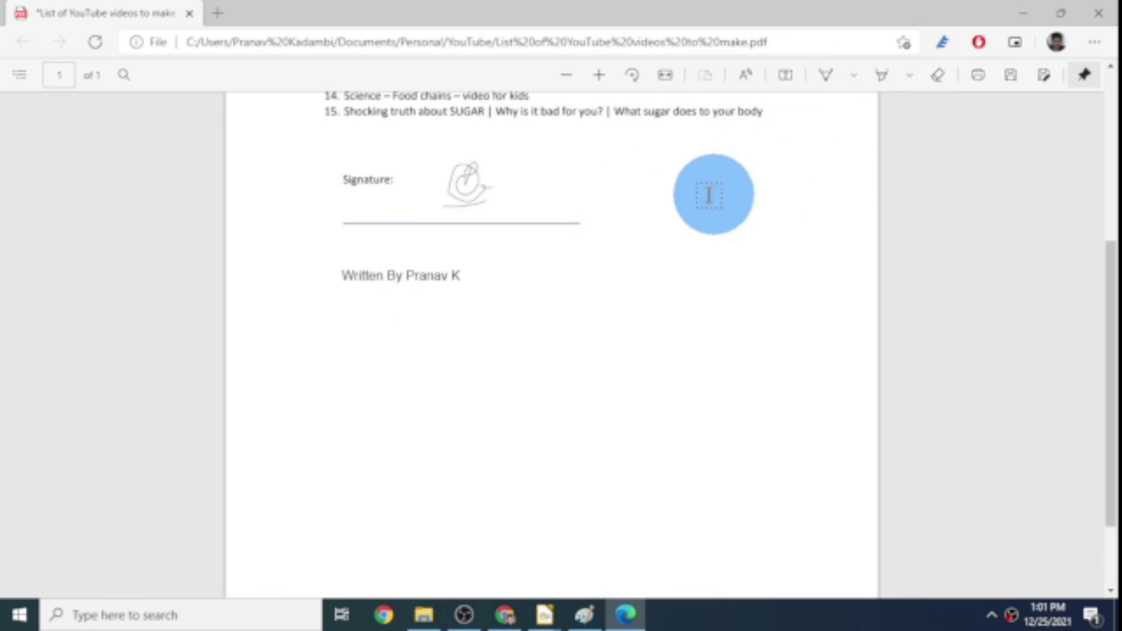
click(776, 81)
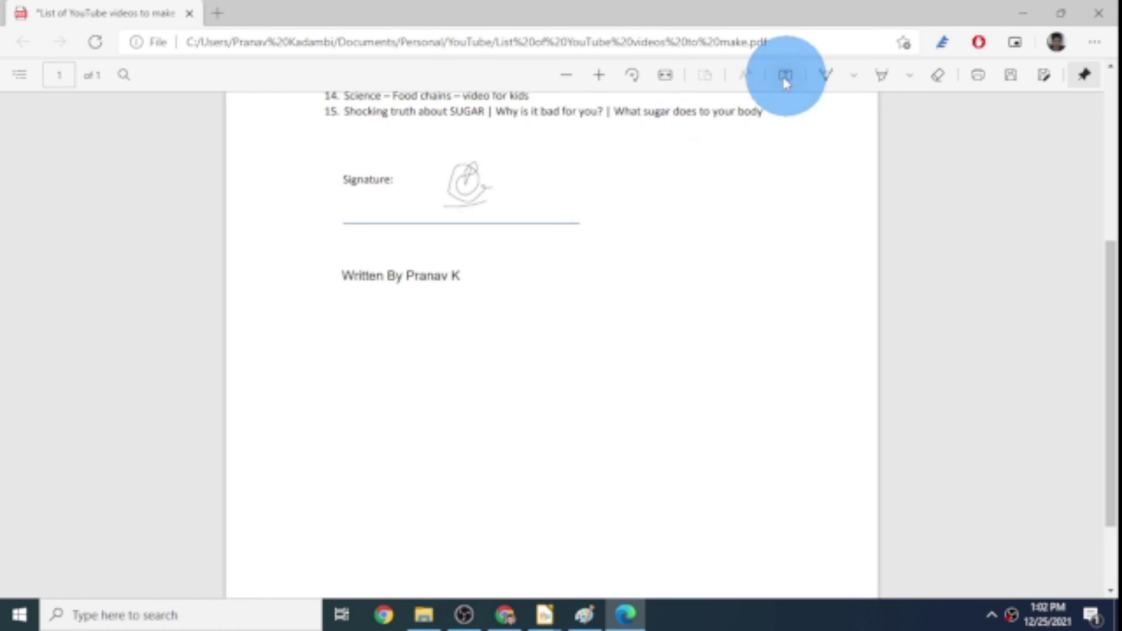
click(375, 282)
click(509, 235)
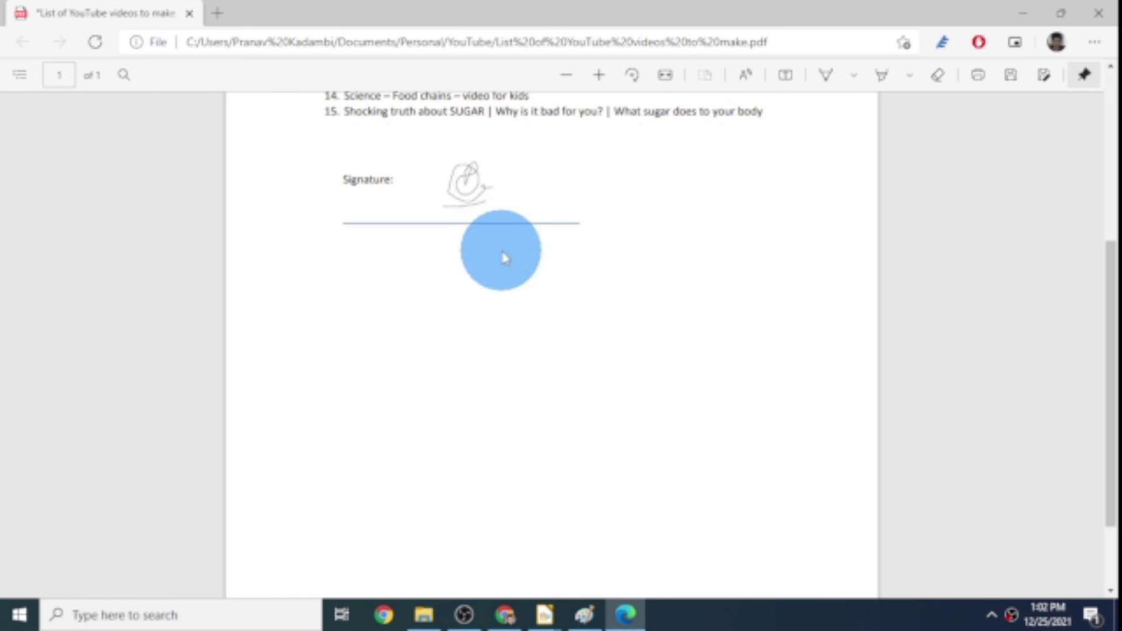
scroll(505, 257, up, 5)
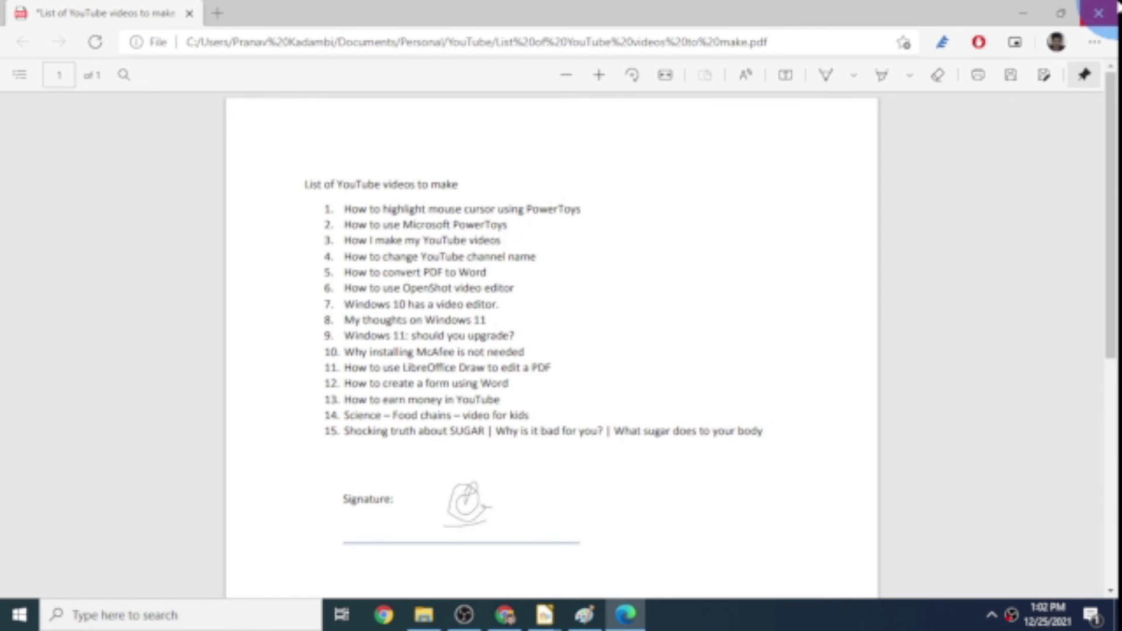
drag(1114, 7, 1048, 107)
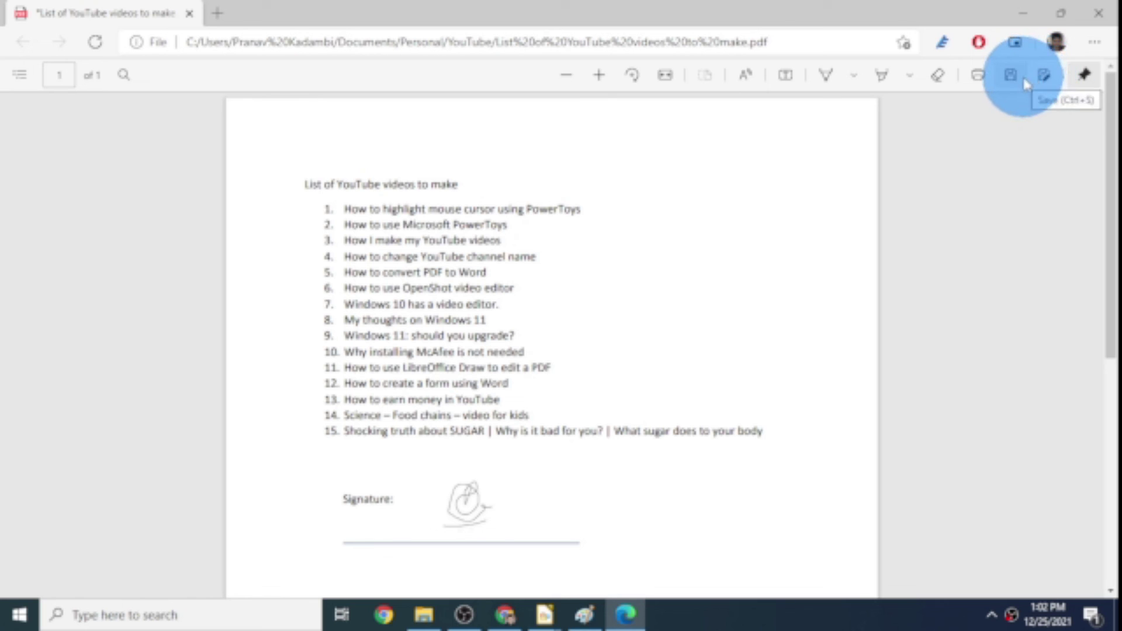
mouse_move(1024, 84)
mouse_down()
mouse_move(765, 88)
mouse_move(729, 29)
mouse_move(663, 76)
mouse_move(591, 73)
mouse_move(636, 73)
mouse_up()
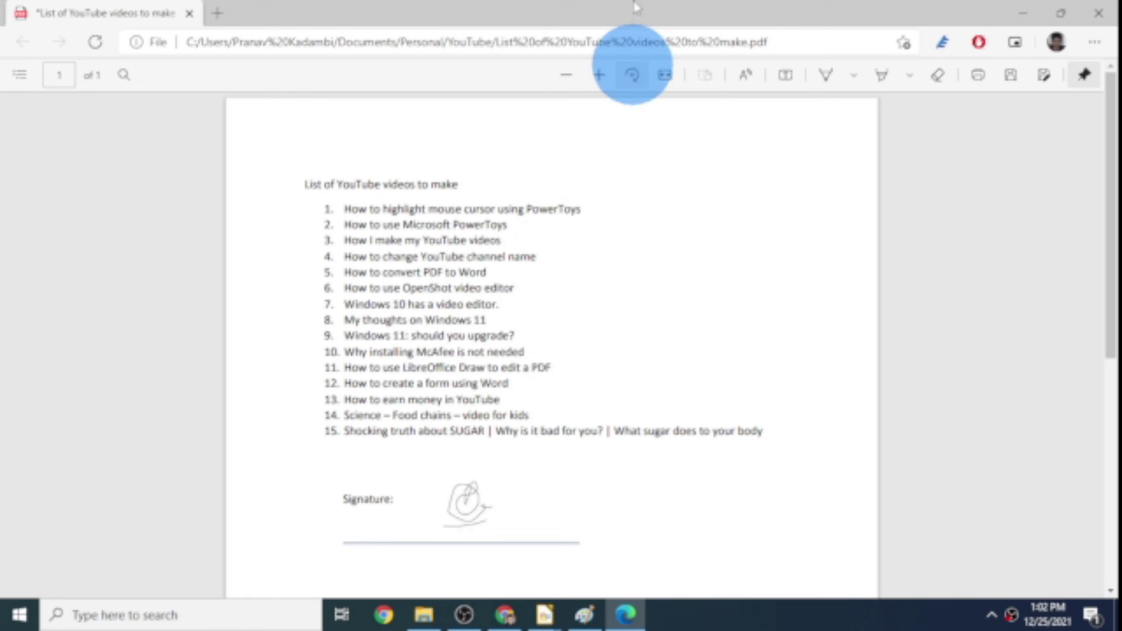
- Close the browser window with the annotated PDF and leave without saving the changes
mouse_move(635, 7)
mouse_down()
mouse_move(809, 117)
mouse_move(821, 230)
mouse_move(773, 350)
mouse_move(1113, 6)
mouse_up()
click(1099, 12)
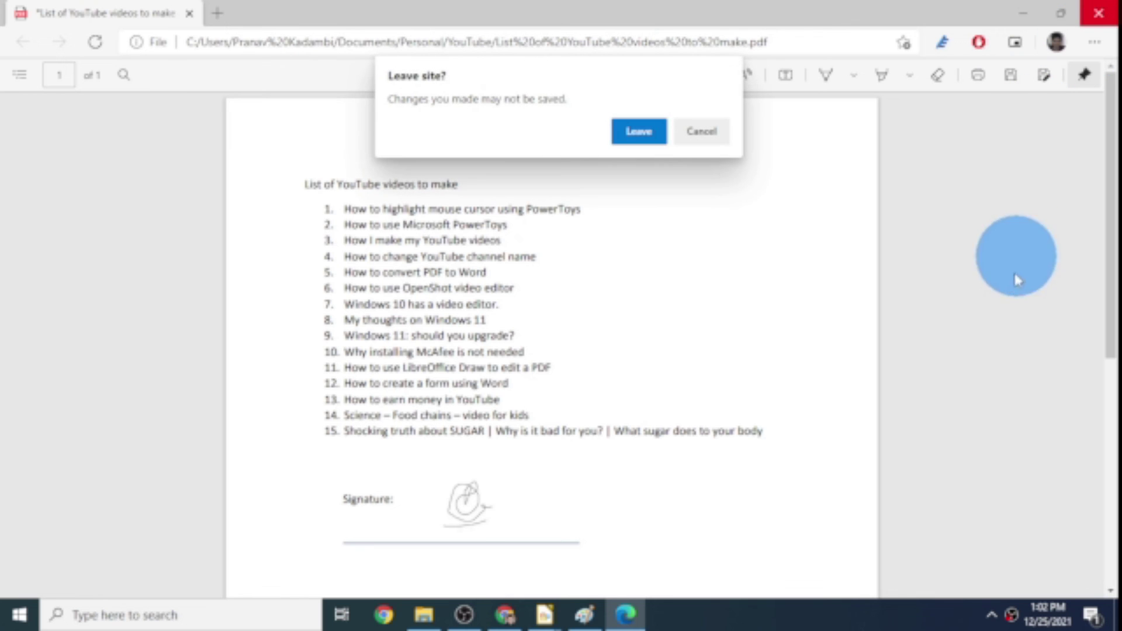
click(640, 140)
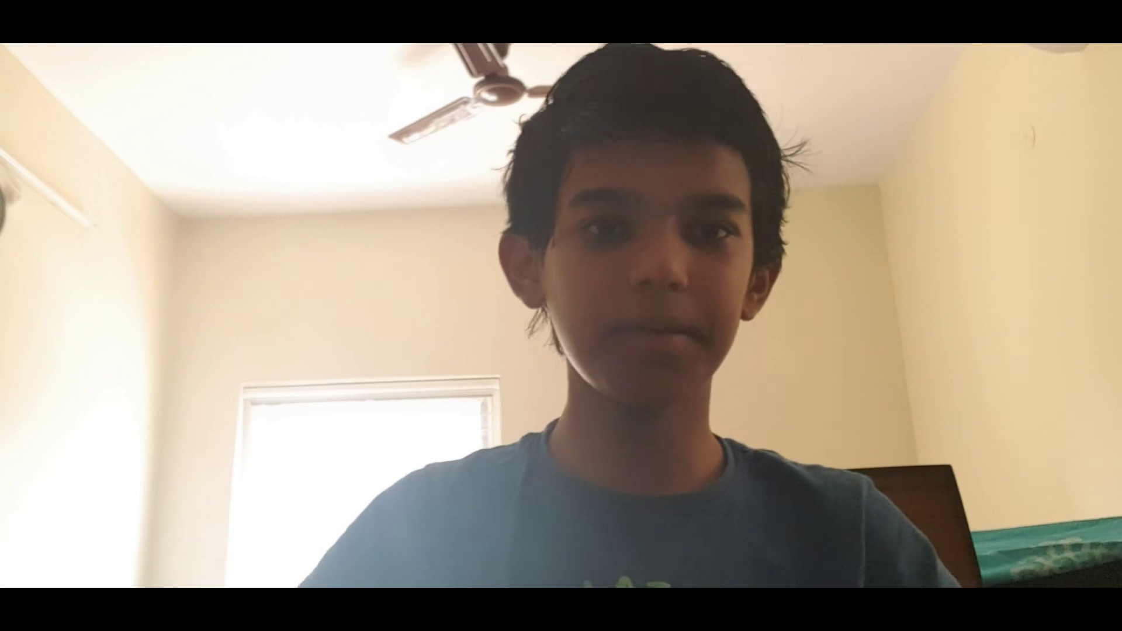